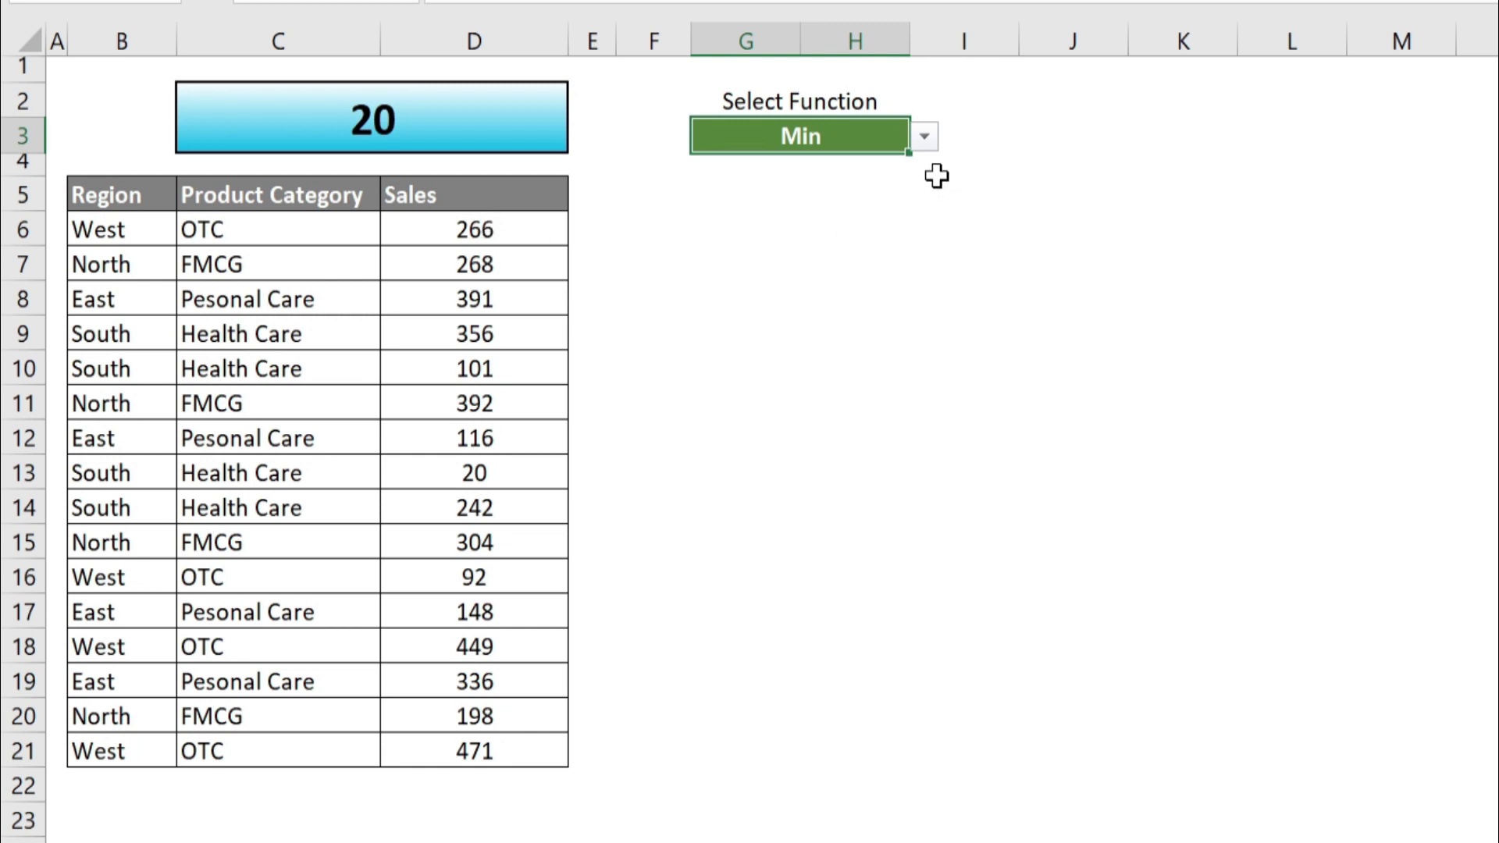
Step: Cycle the G3 Select Function dropdown through Sum, AVG, Max and finally Count
click(925, 137)
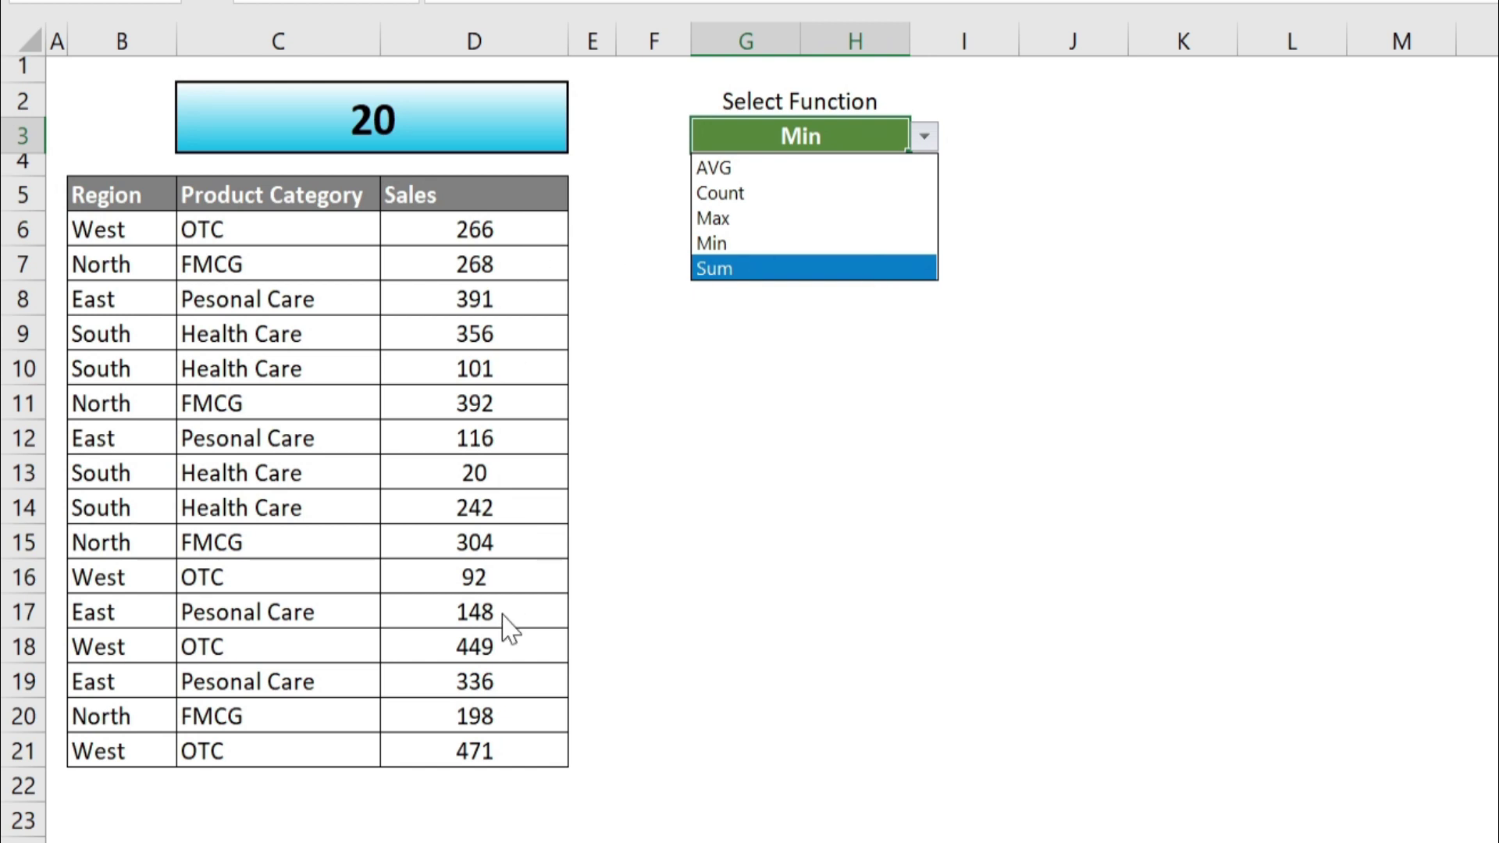
click(858, 268)
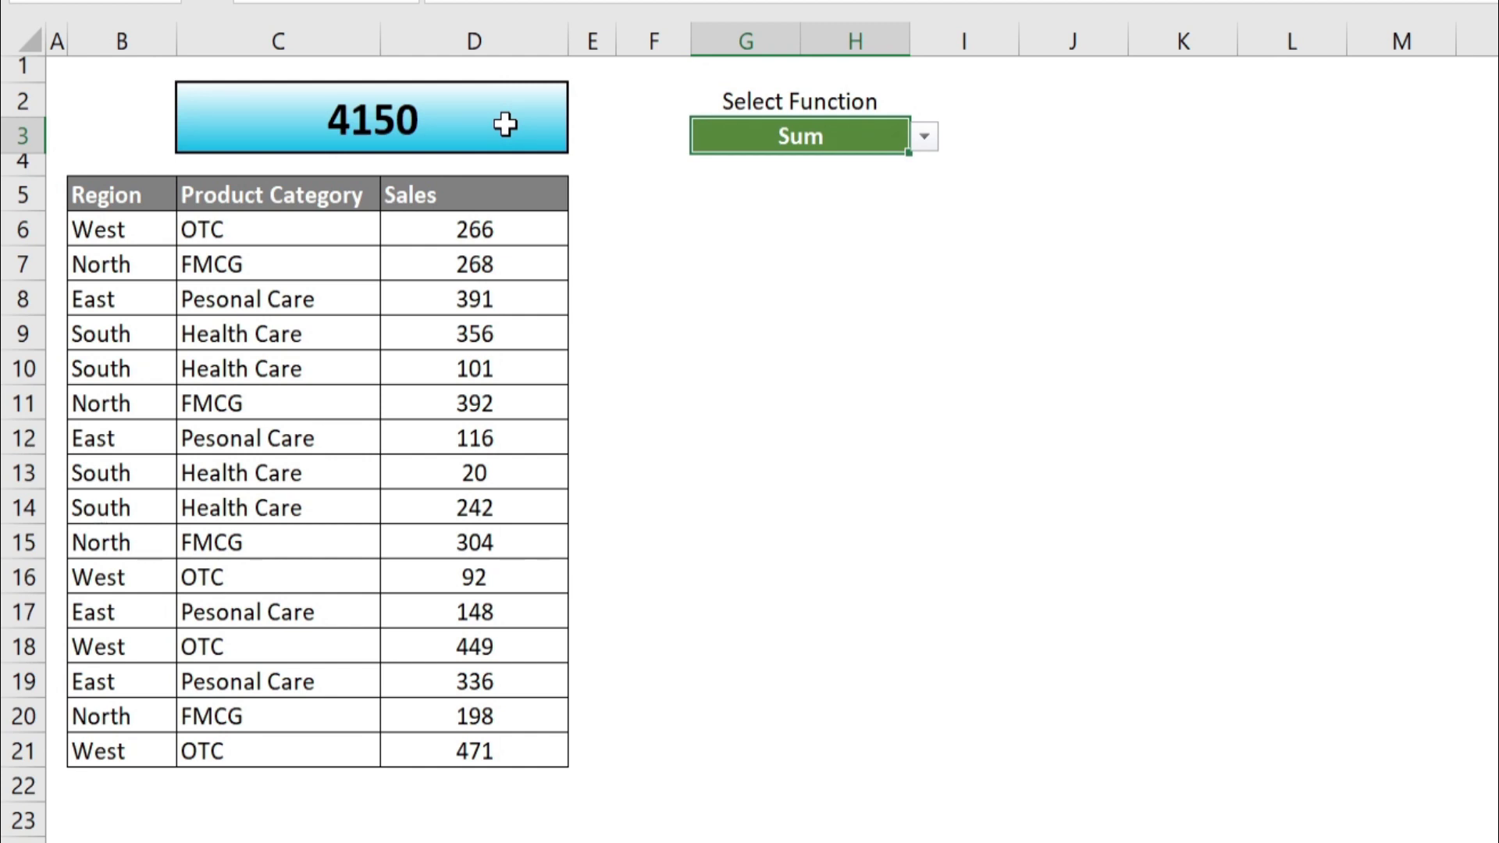
click(922, 141)
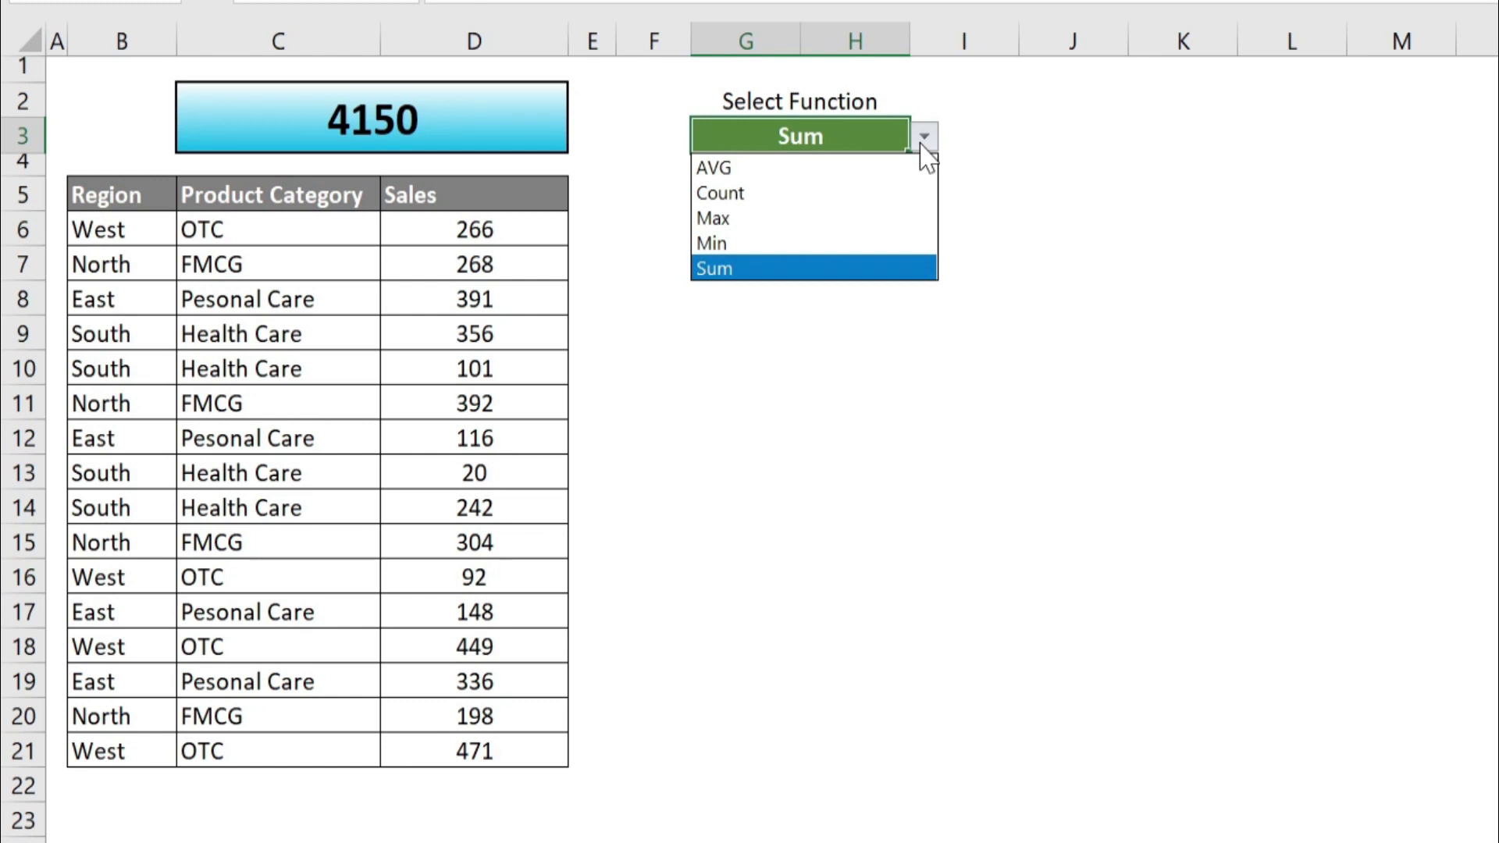
click(800, 167)
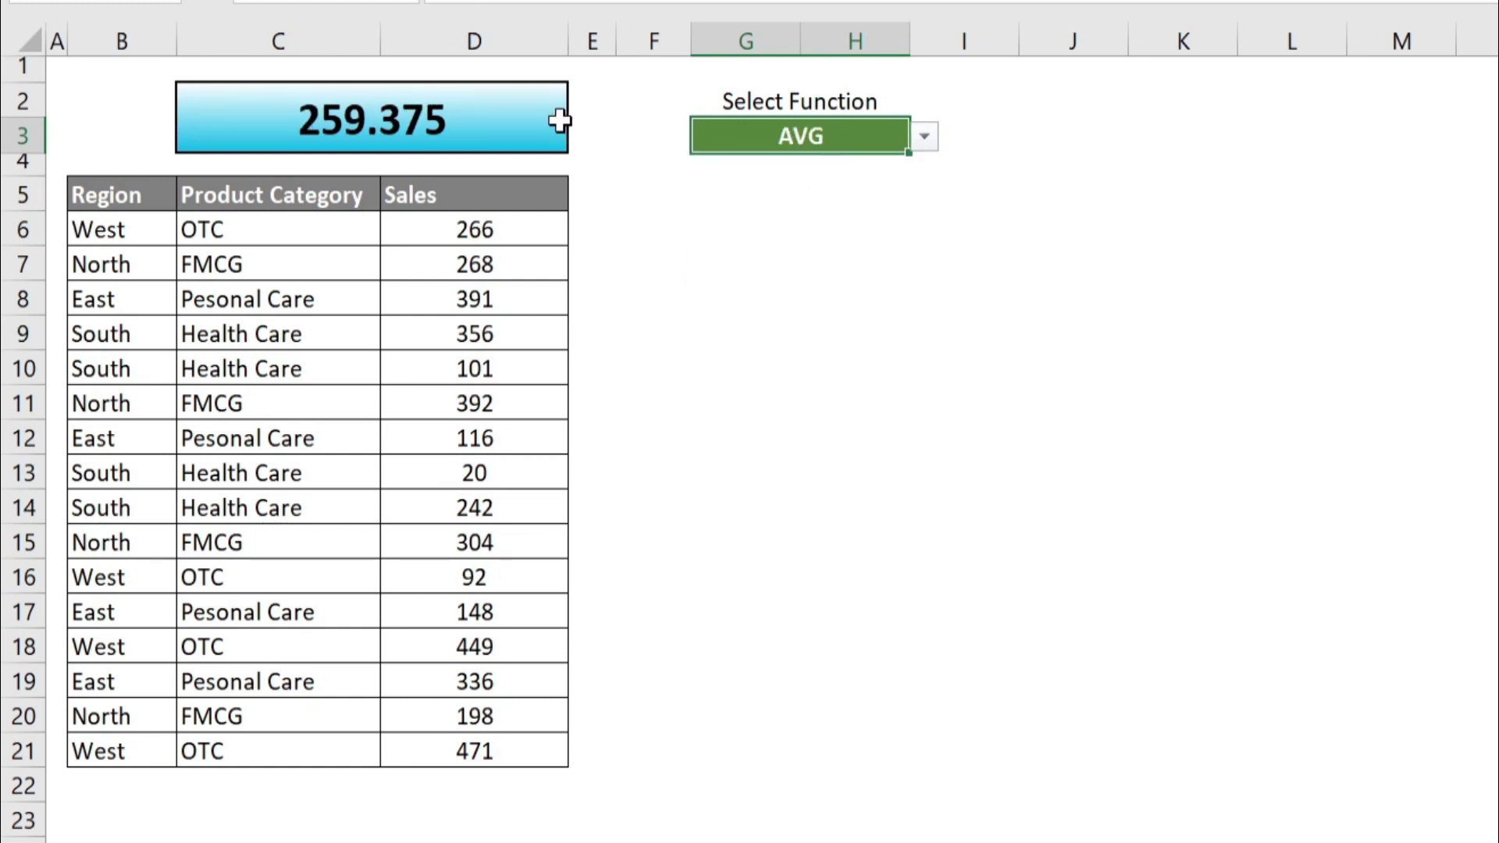
click(925, 138)
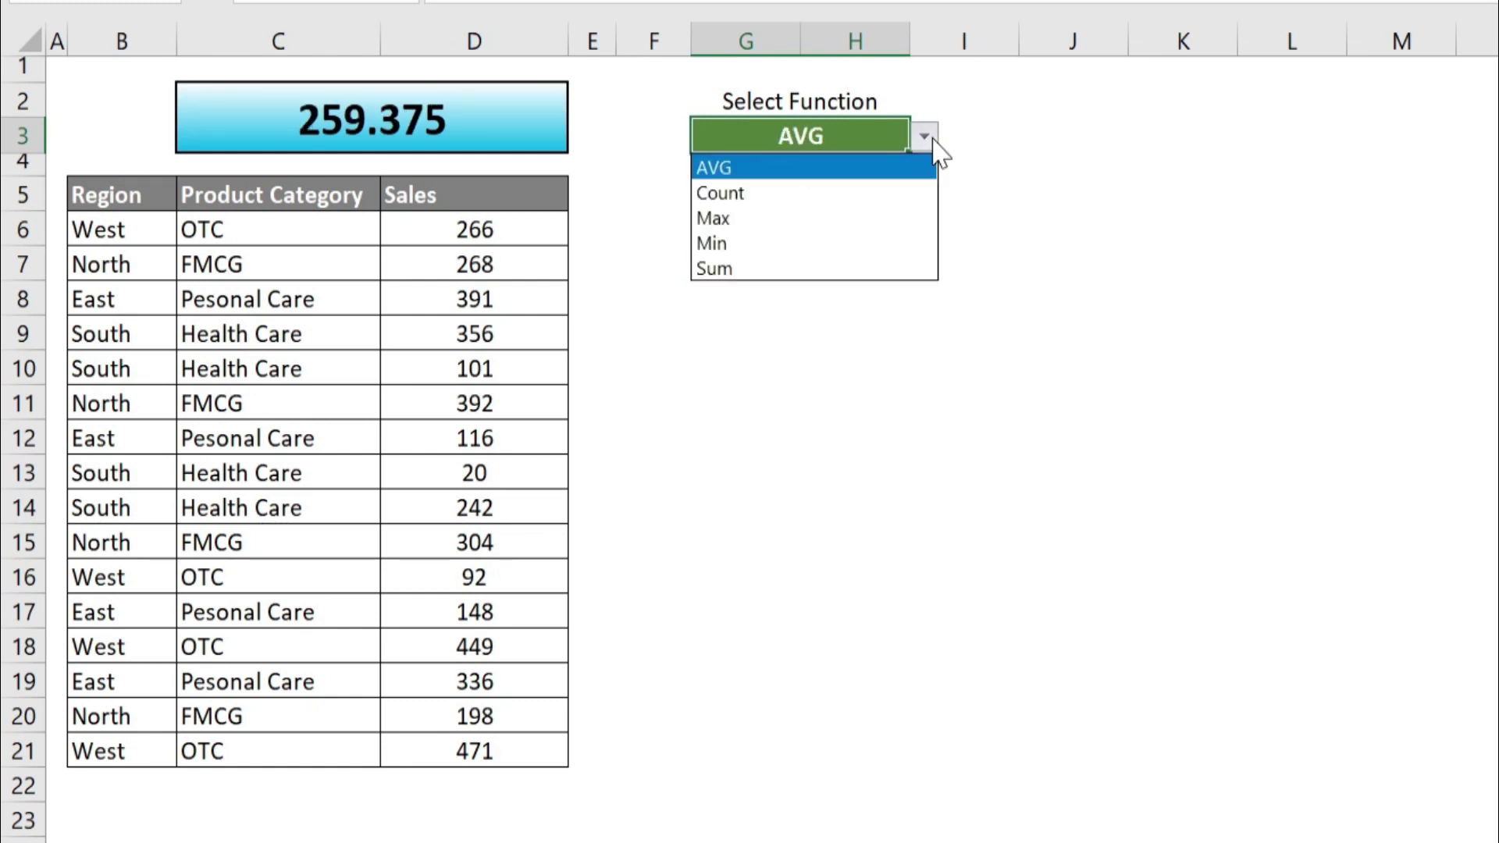
click(858, 222)
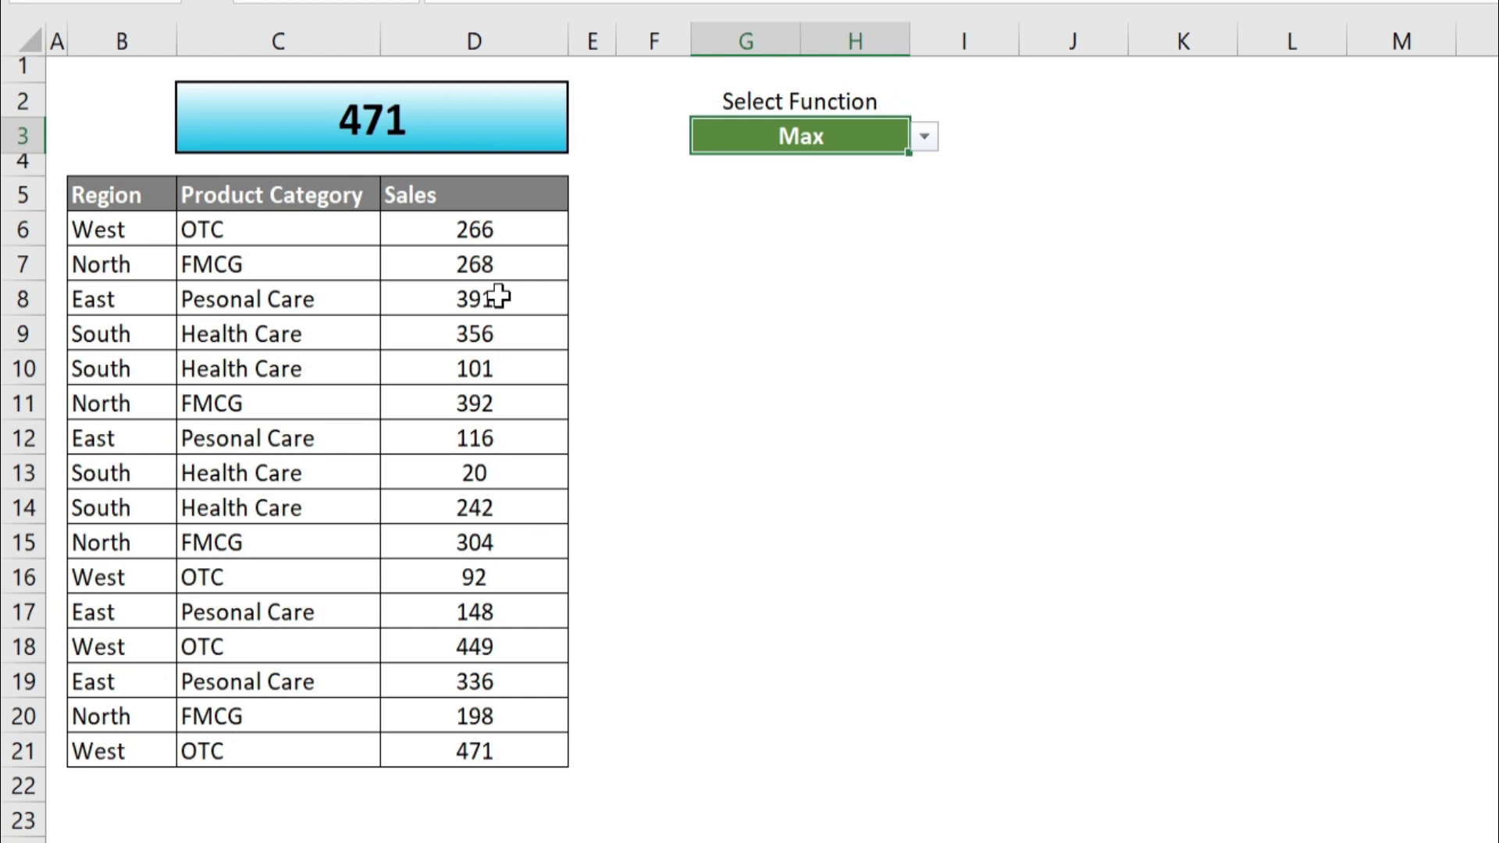
click(933, 142)
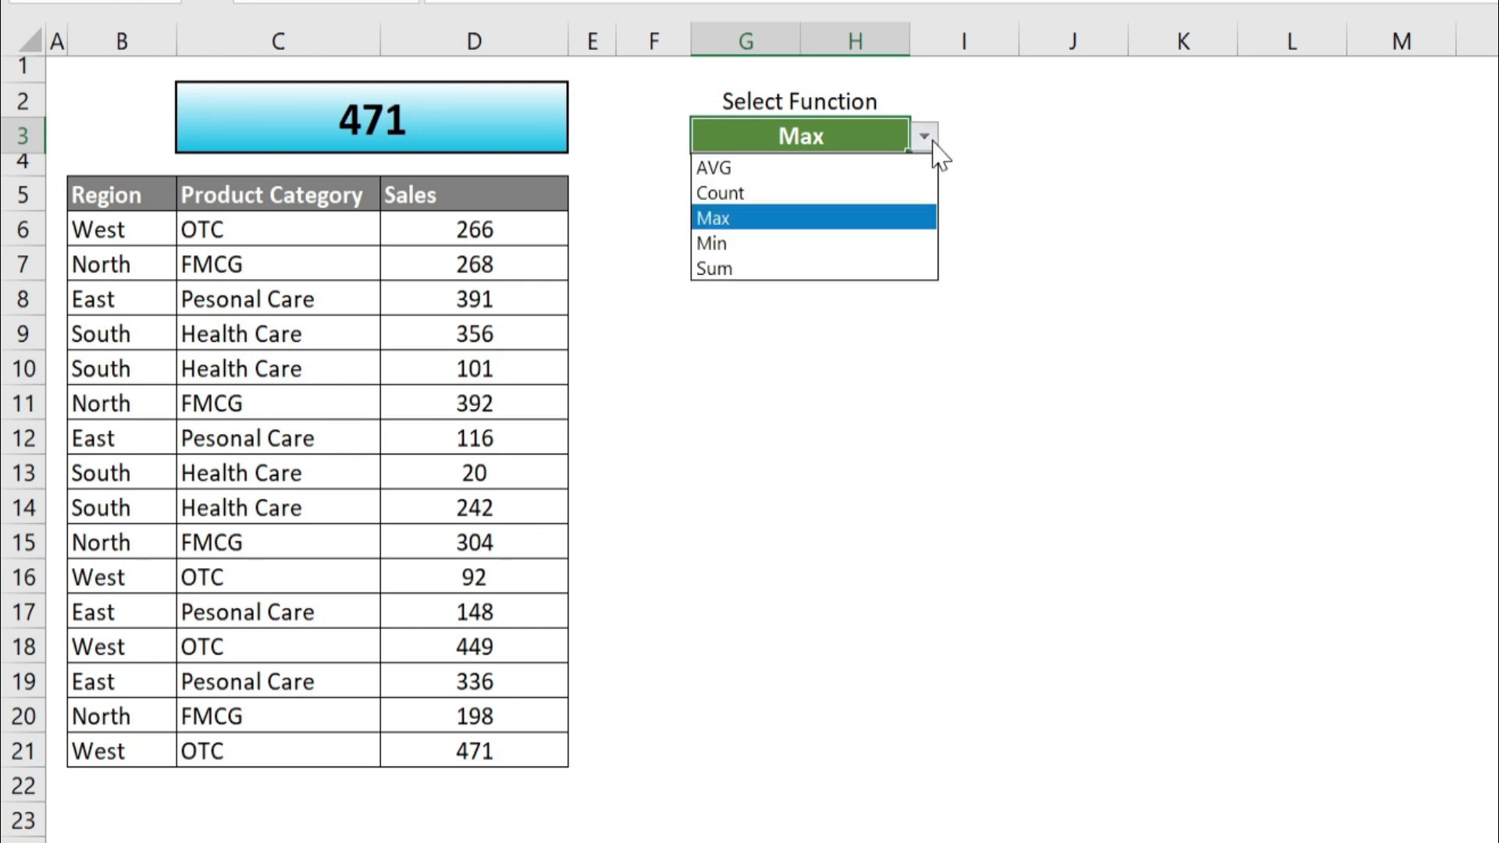
click(812, 195)
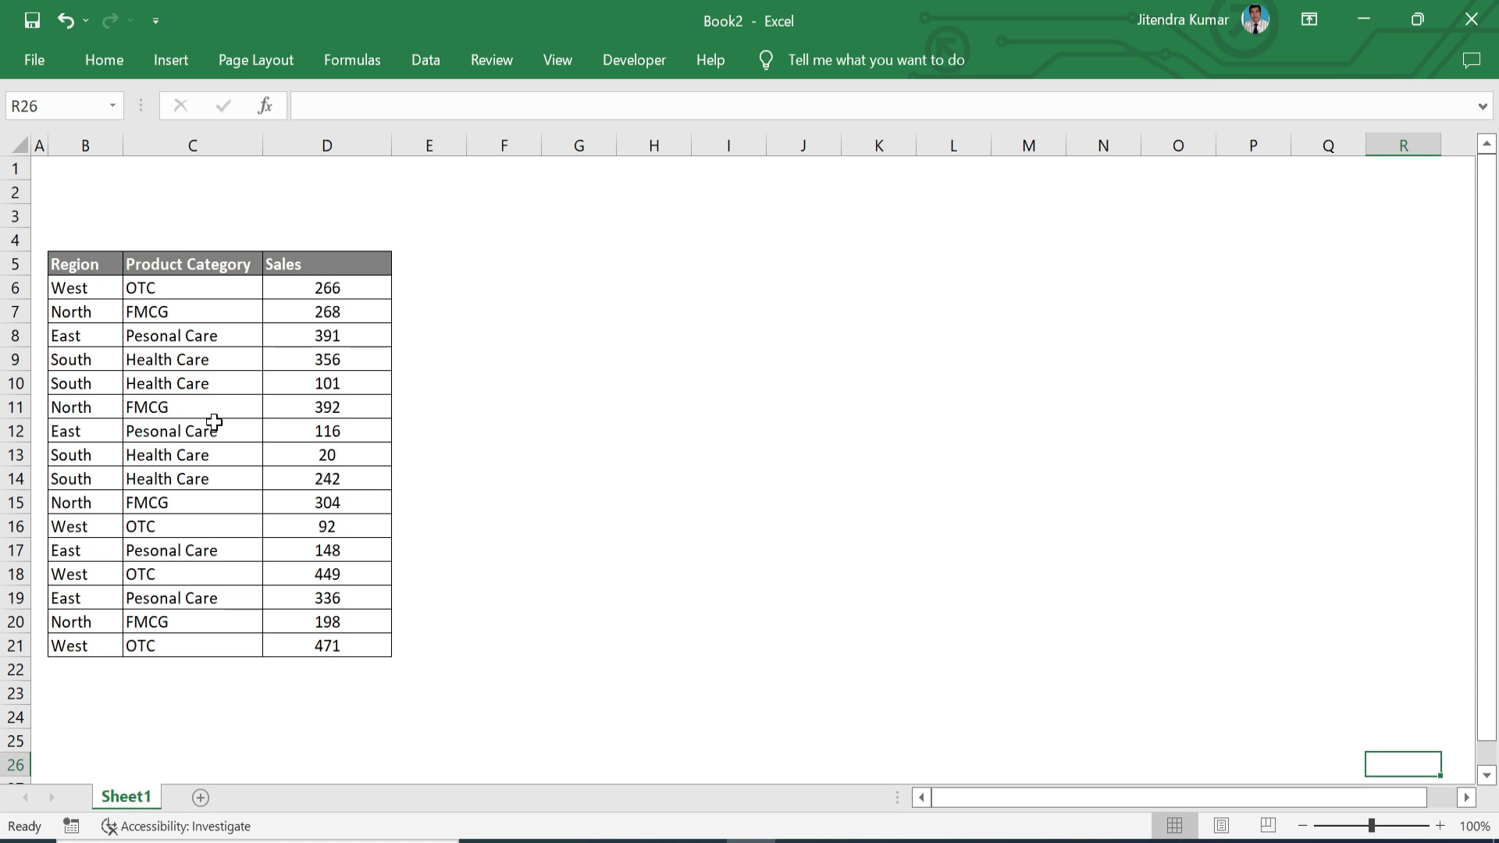
Step: Merge and centre cells C2:D3 above the sales table
drag(148, 195, 300, 209)
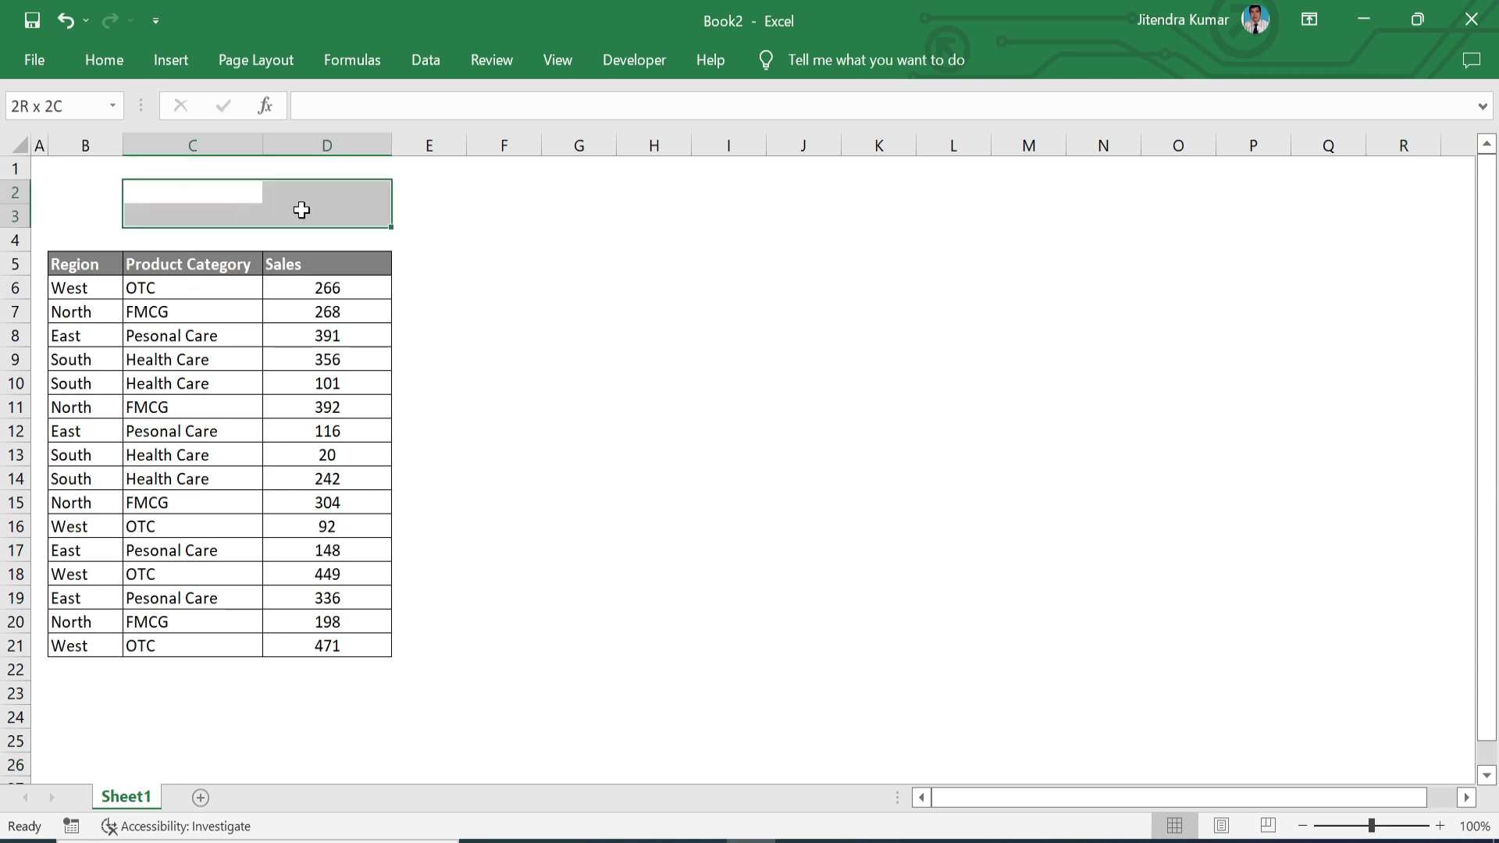
click(110, 64)
click(616, 143)
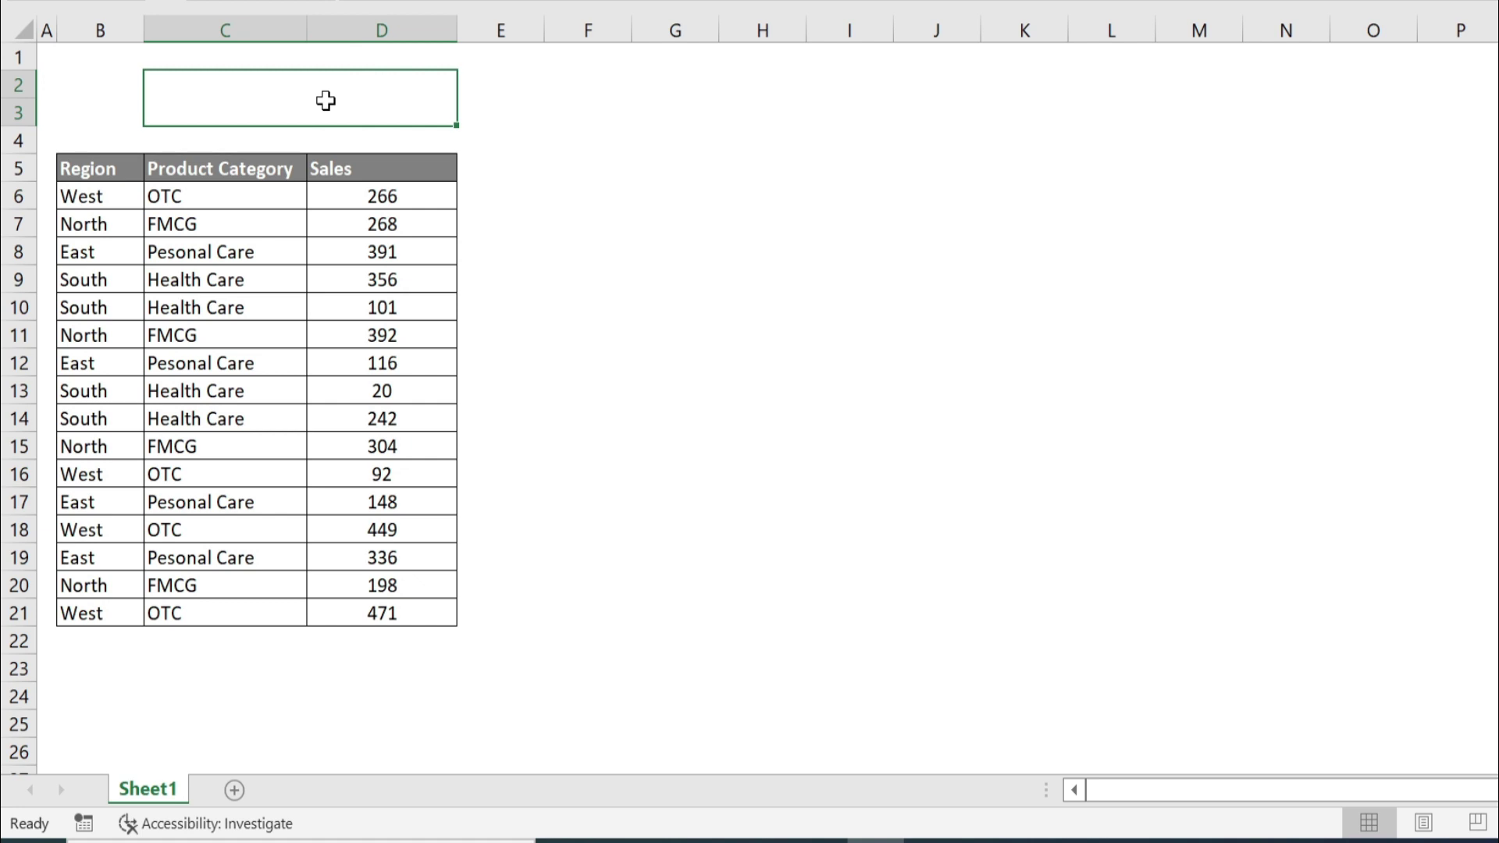
Step: Give the merged cell a two-colour gradient fill from white to Light Blue
right_click(326, 100)
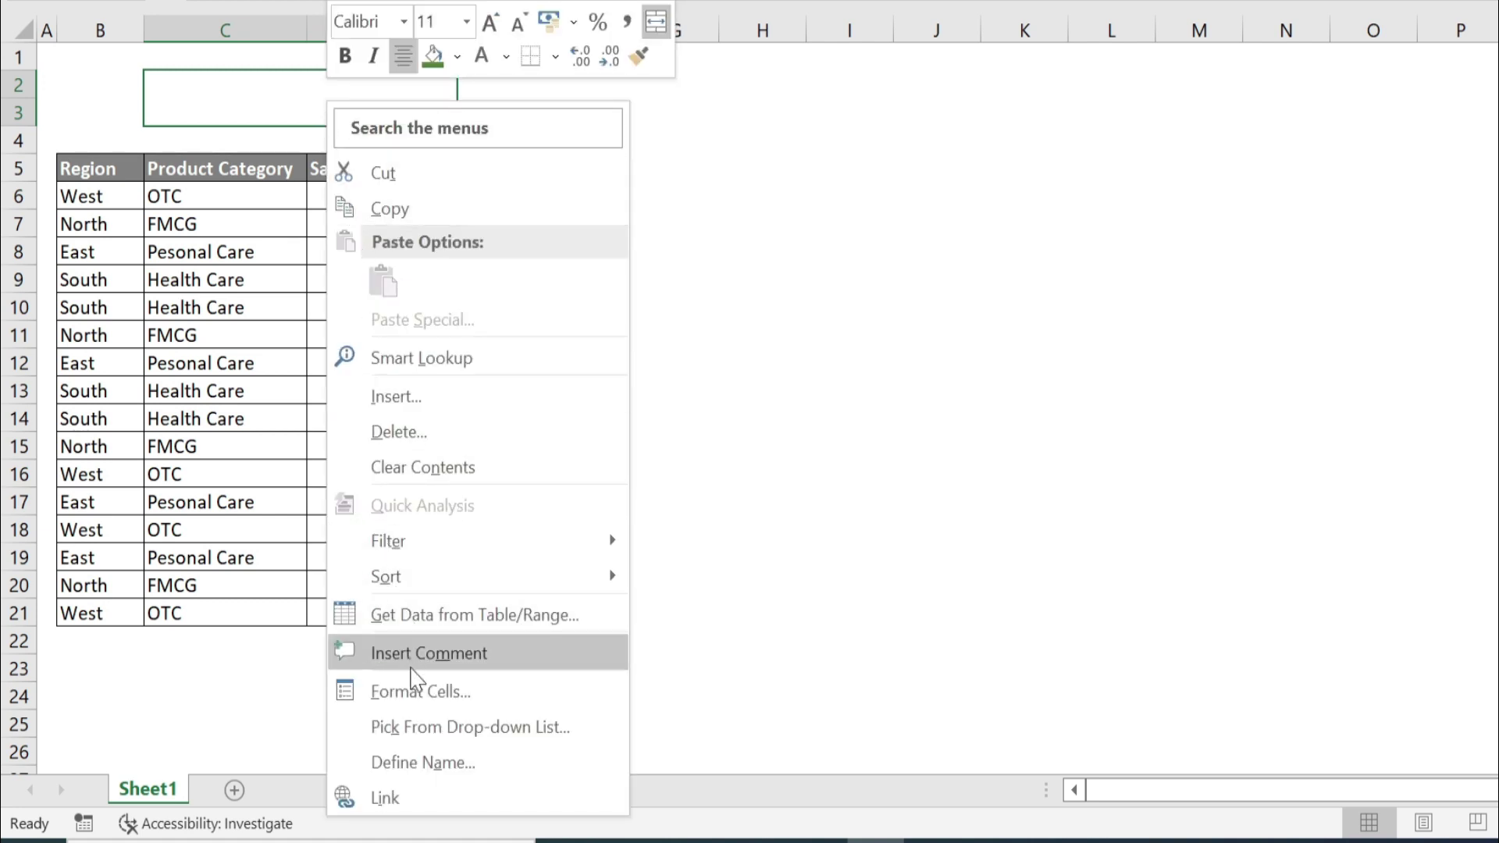
click(419, 692)
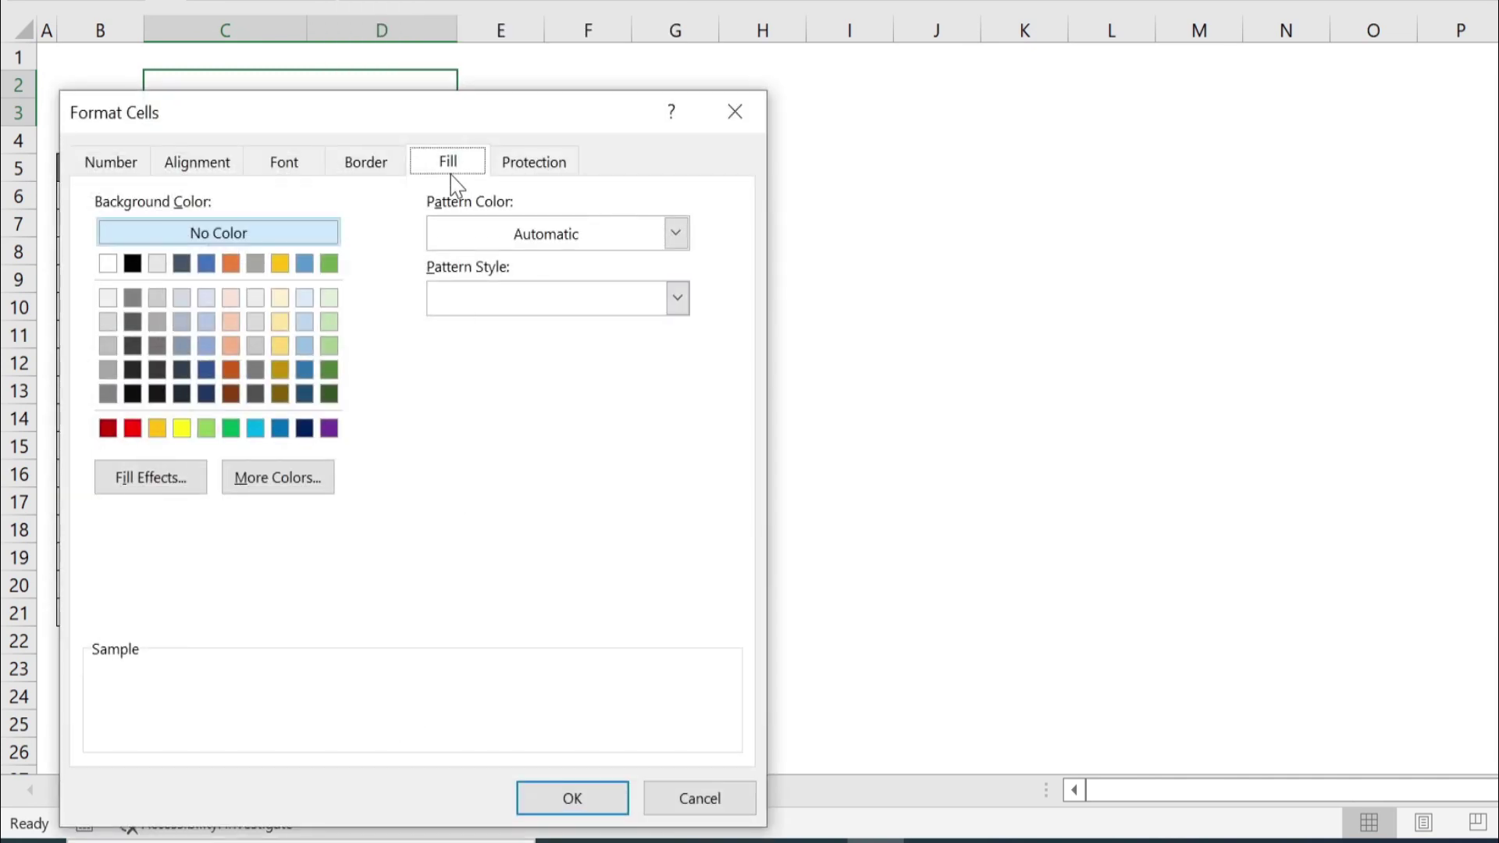
click(176, 489)
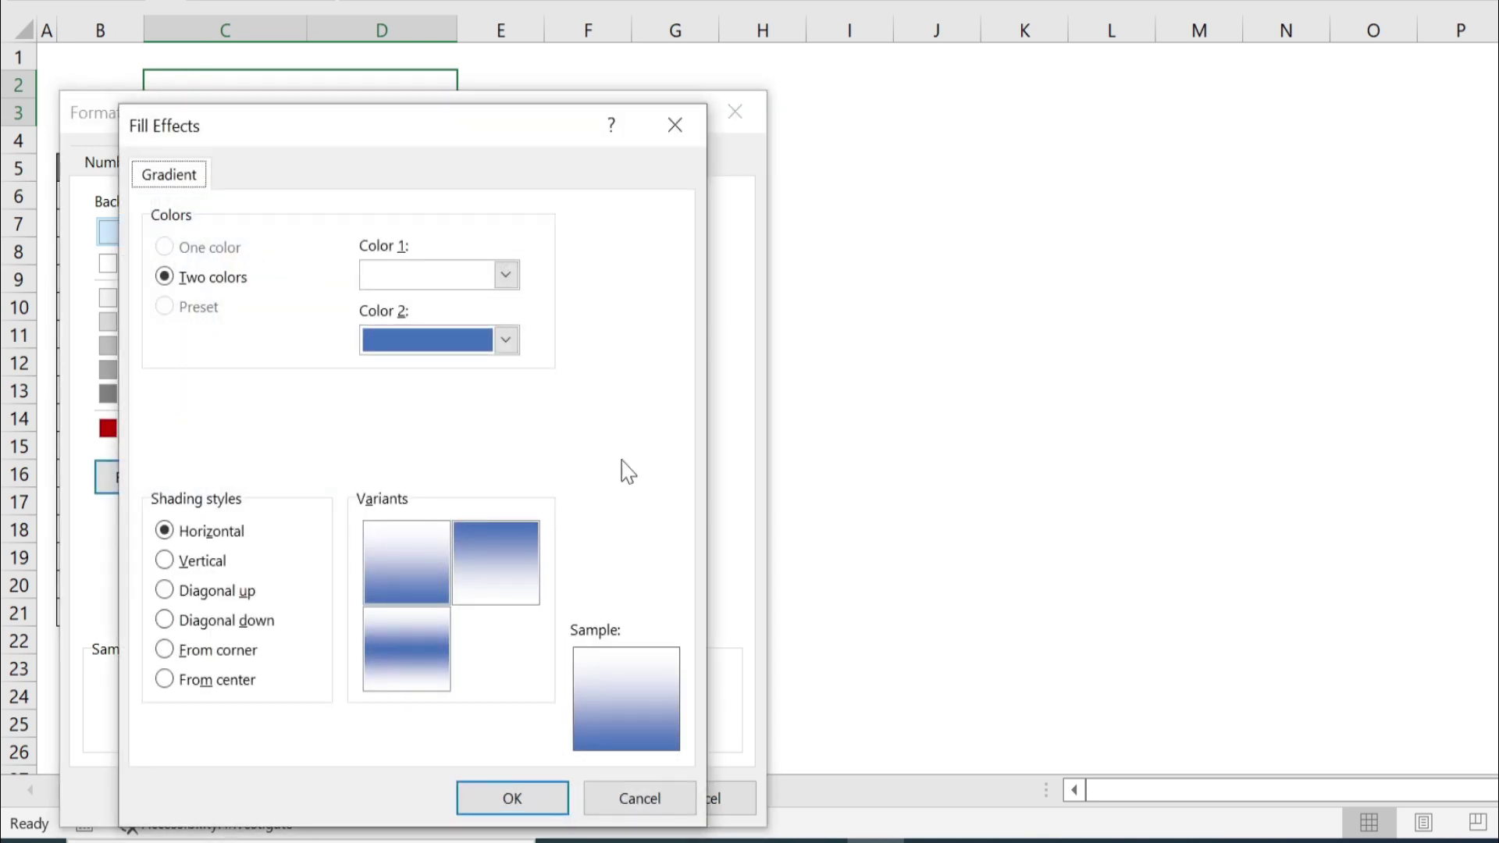
click(506, 341)
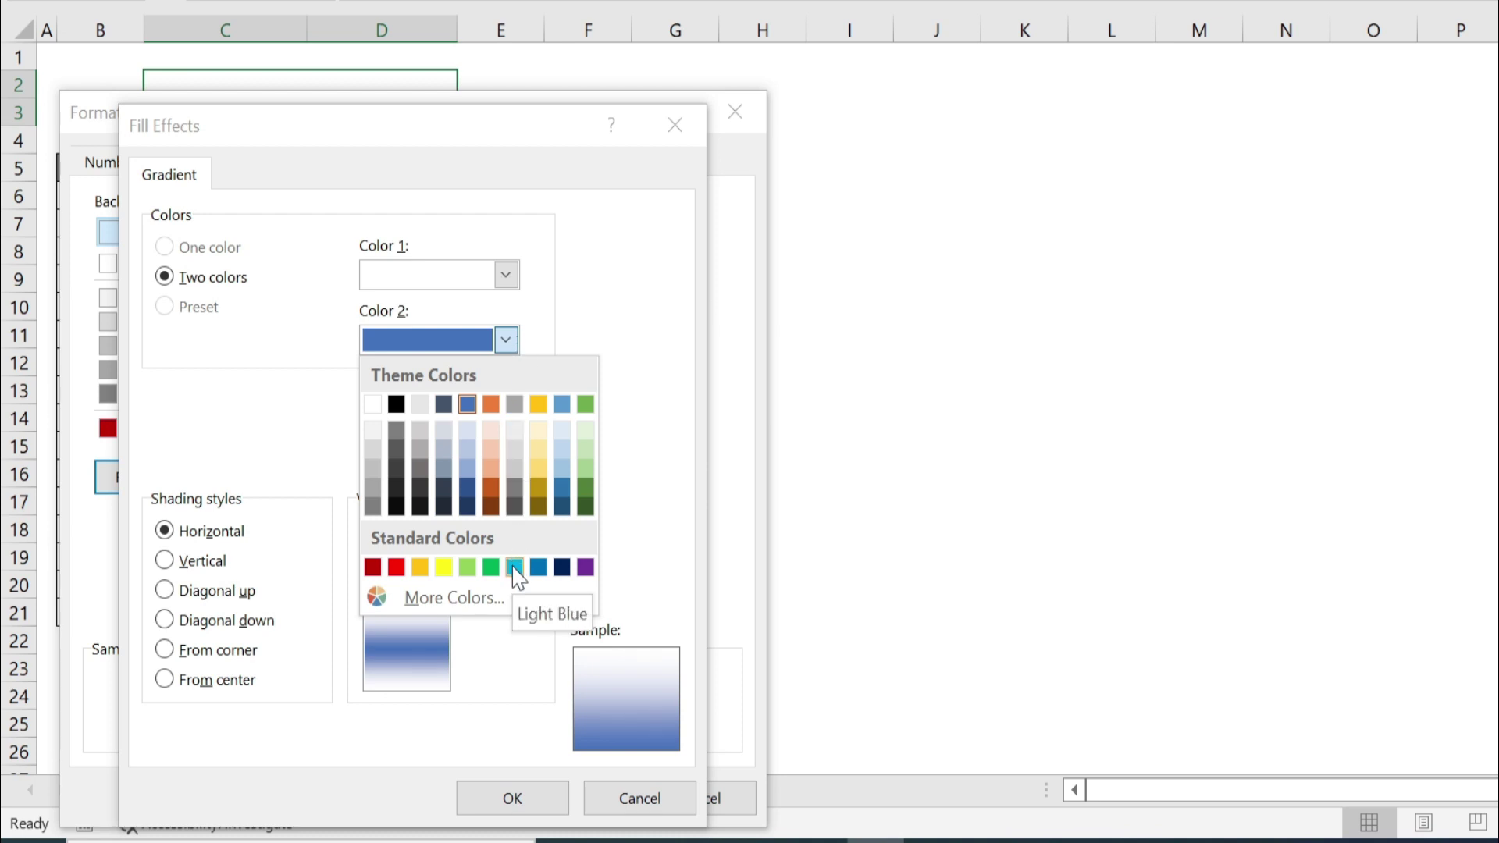
click(515, 567)
click(535, 796)
click(601, 802)
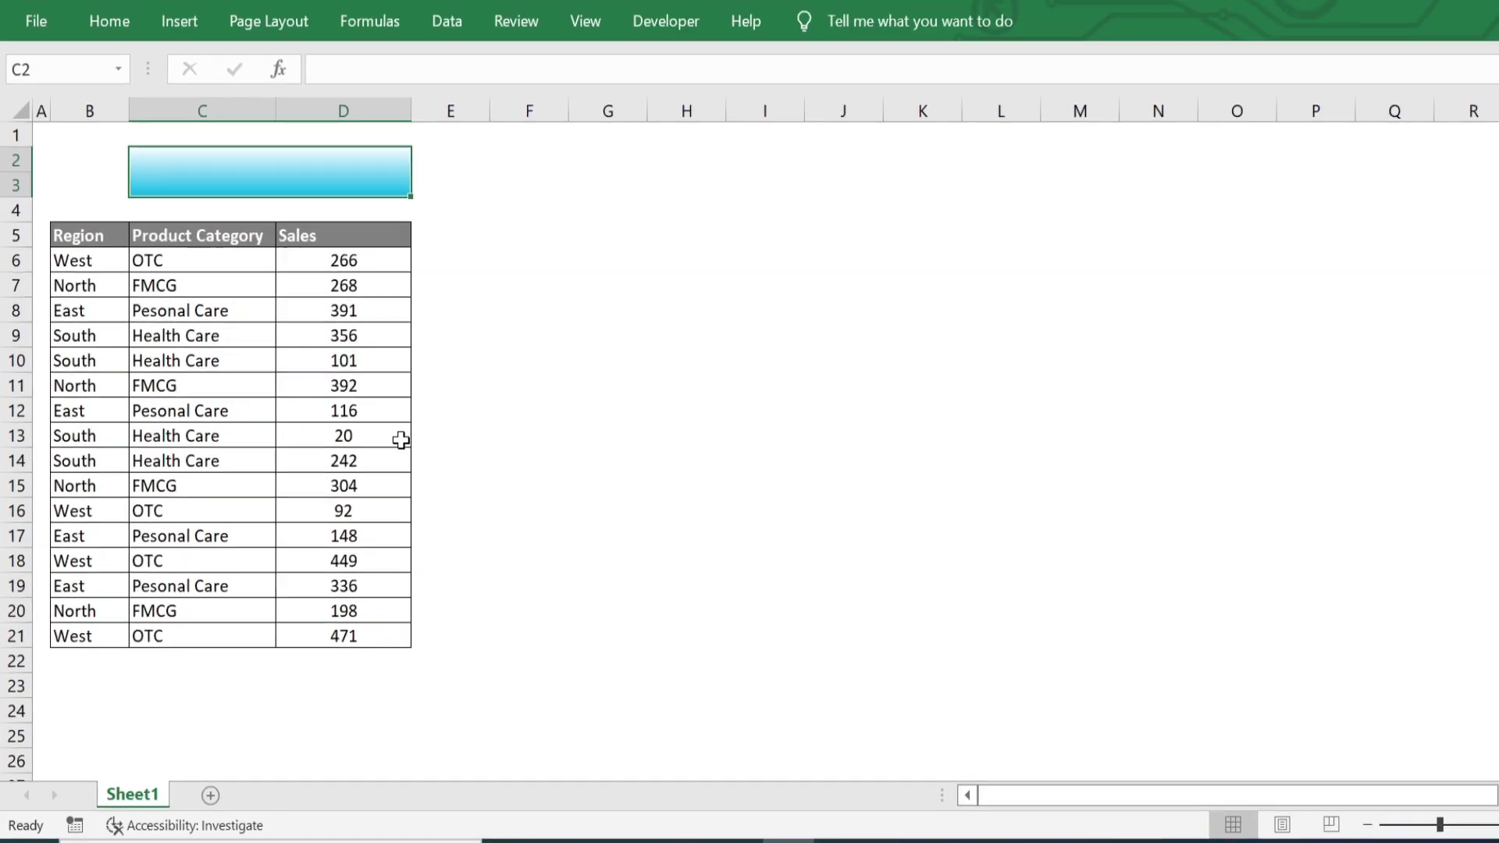
Step: Put a thick outside border around the gradient box and set its font size to 20
click(114, 64)
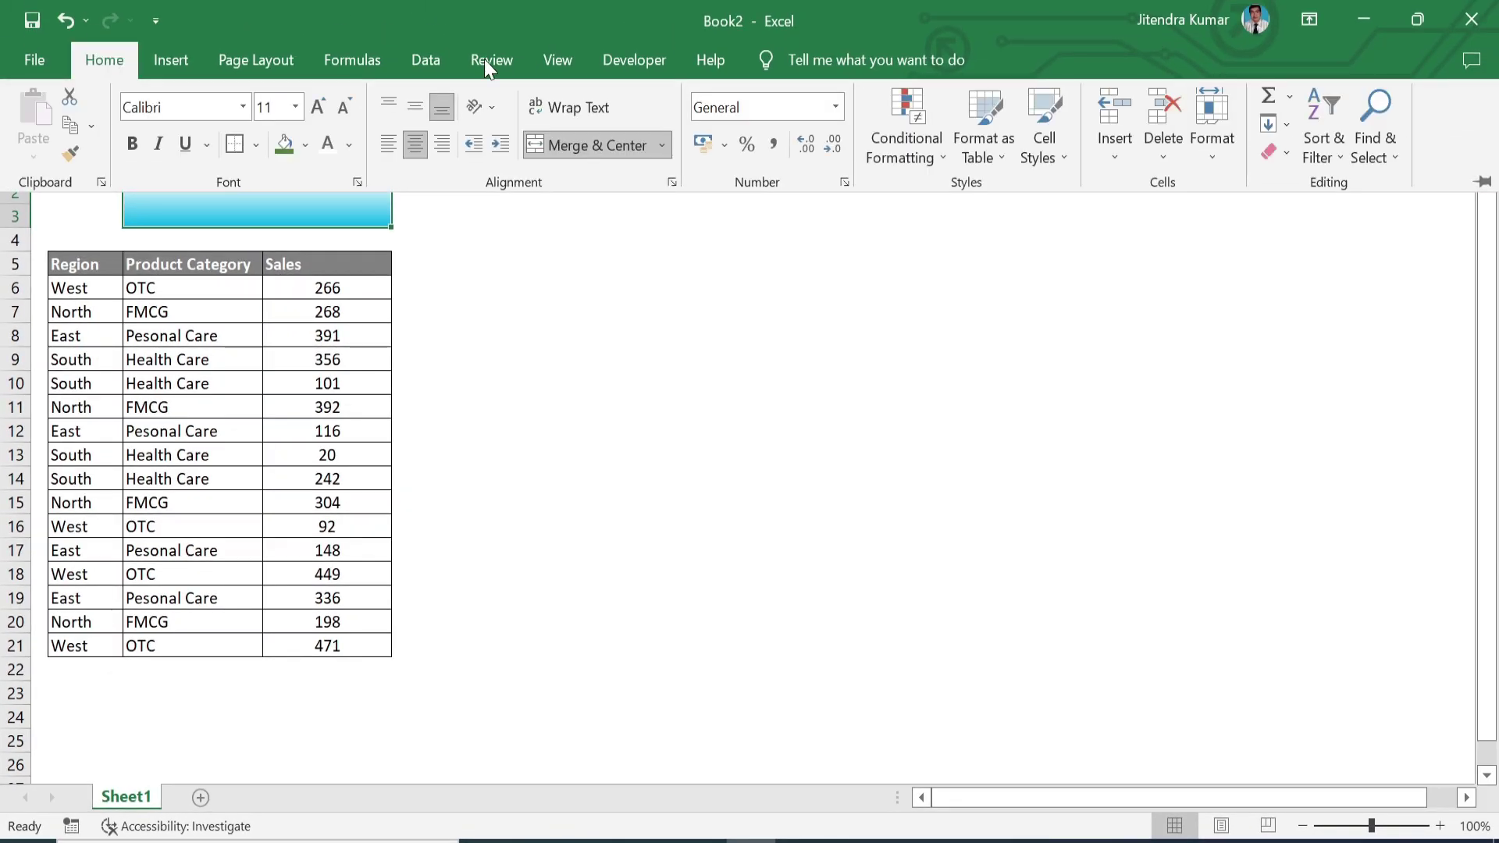
click(254, 146)
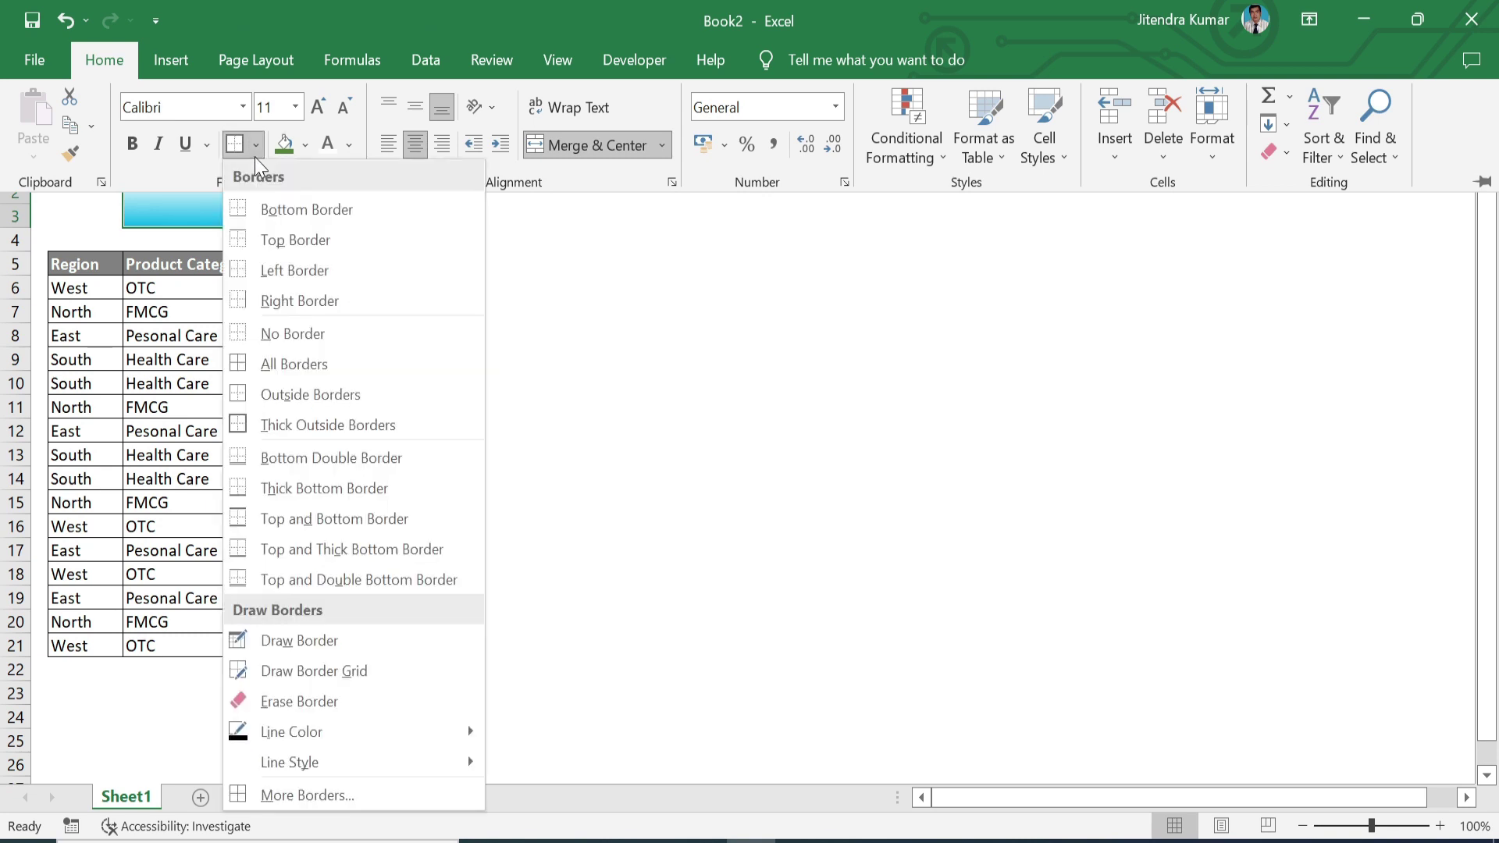
click(306, 425)
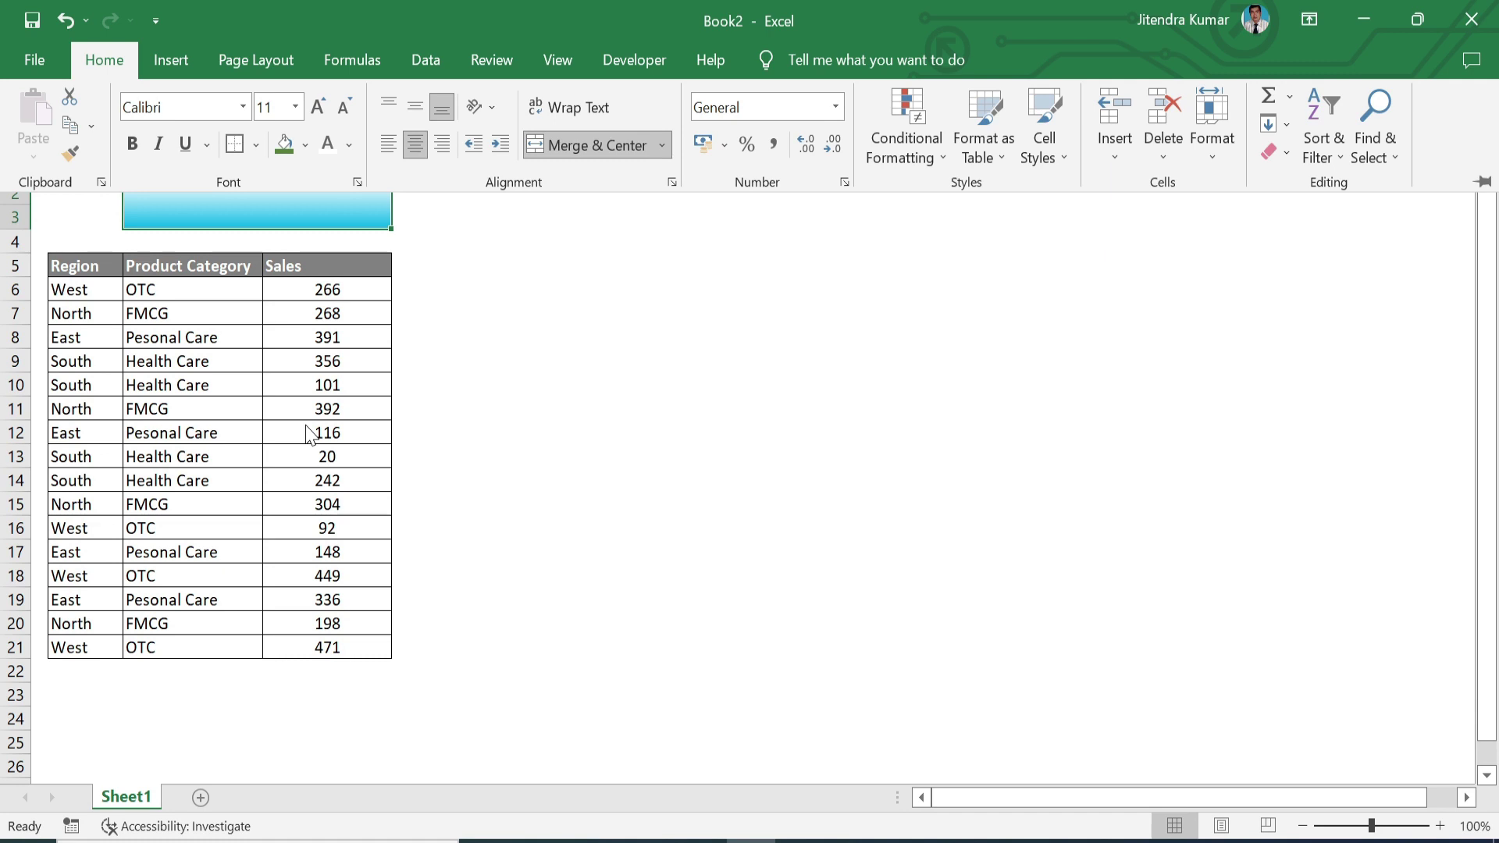
click(297, 110)
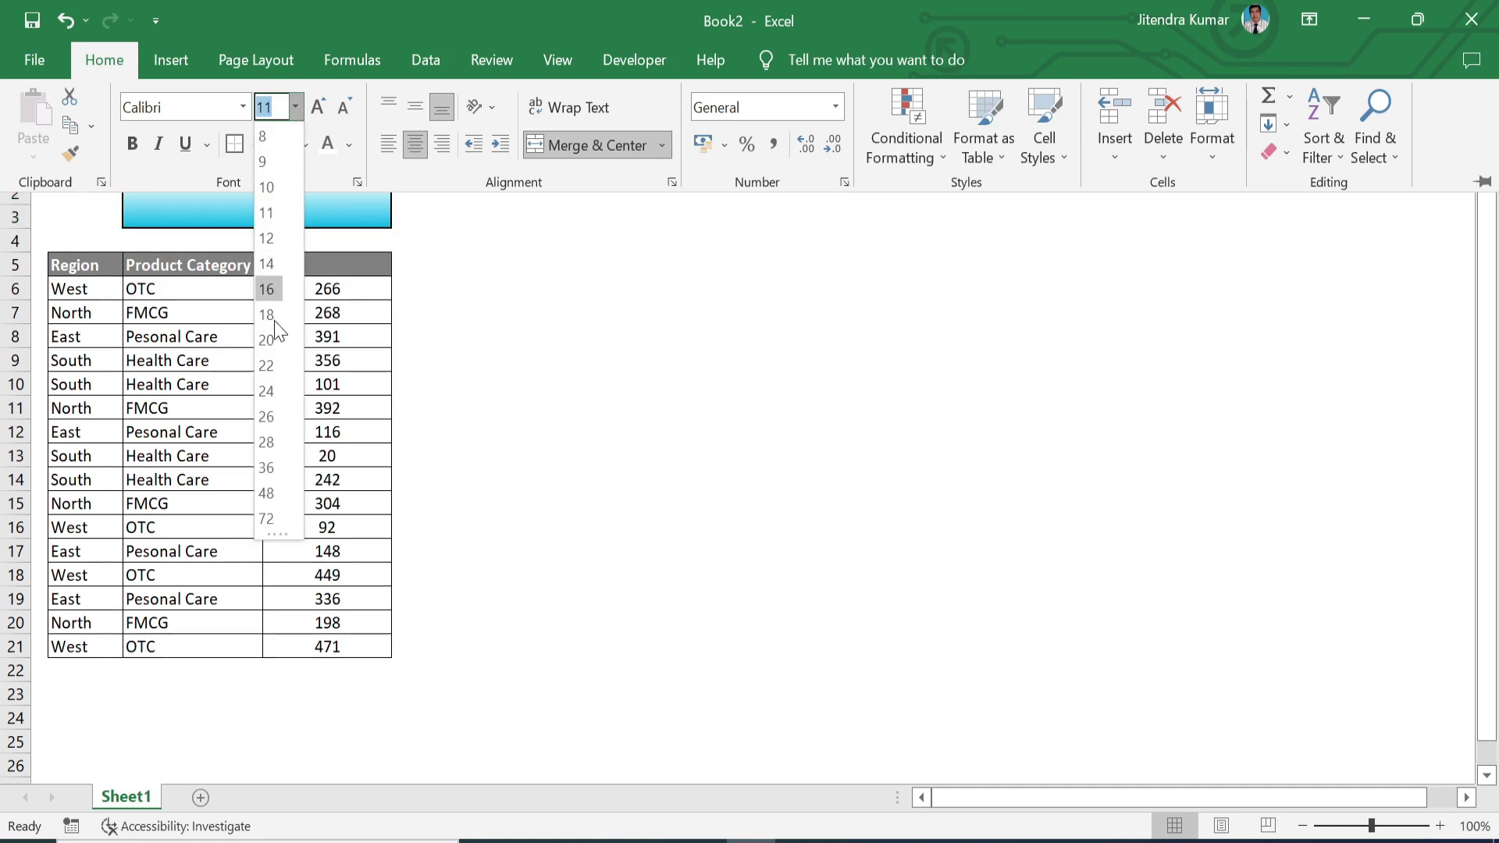
click(275, 340)
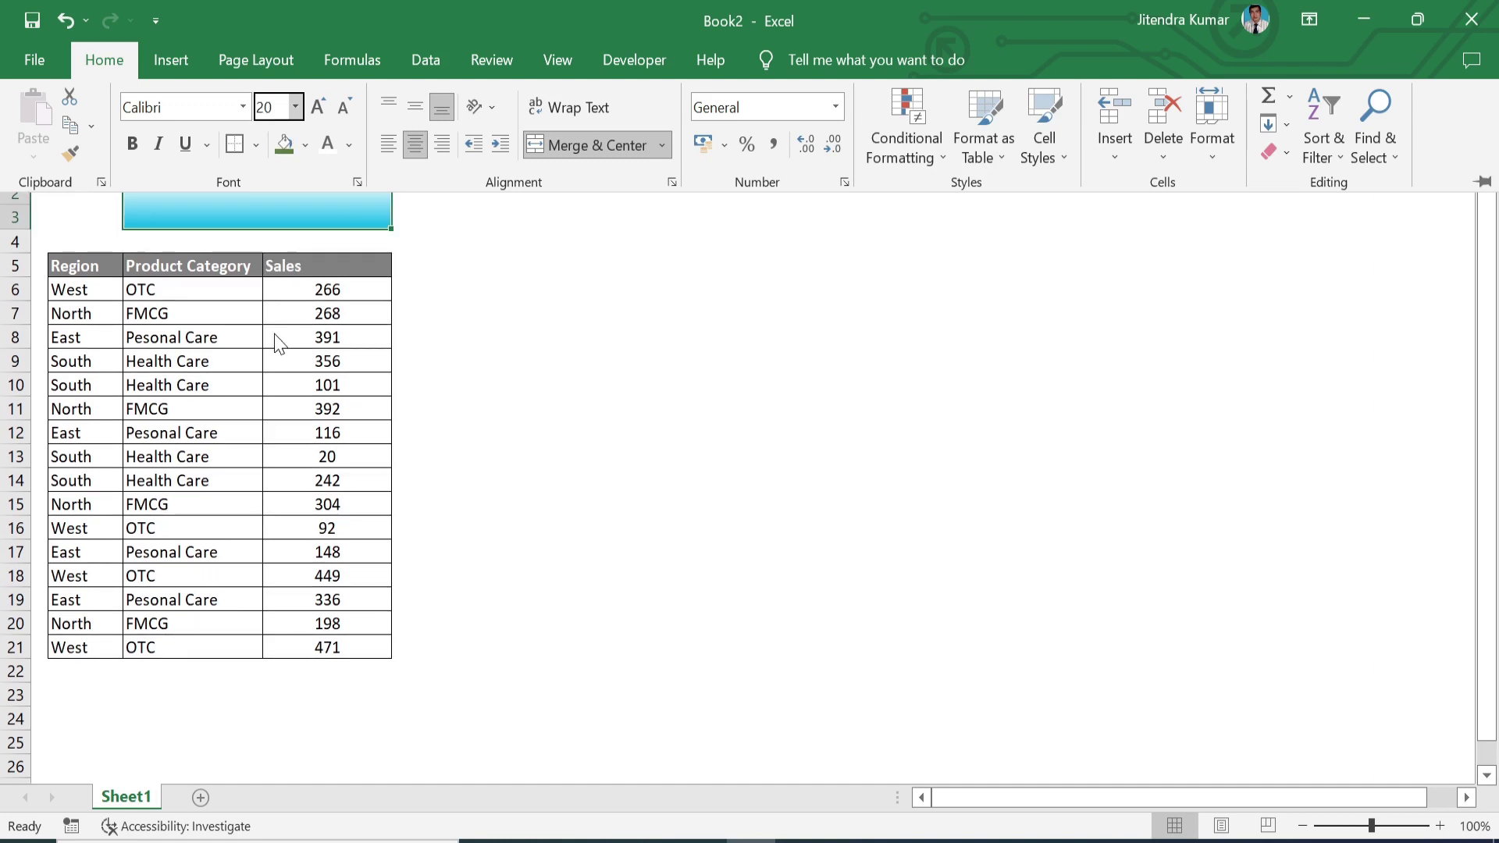
click(138, 145)
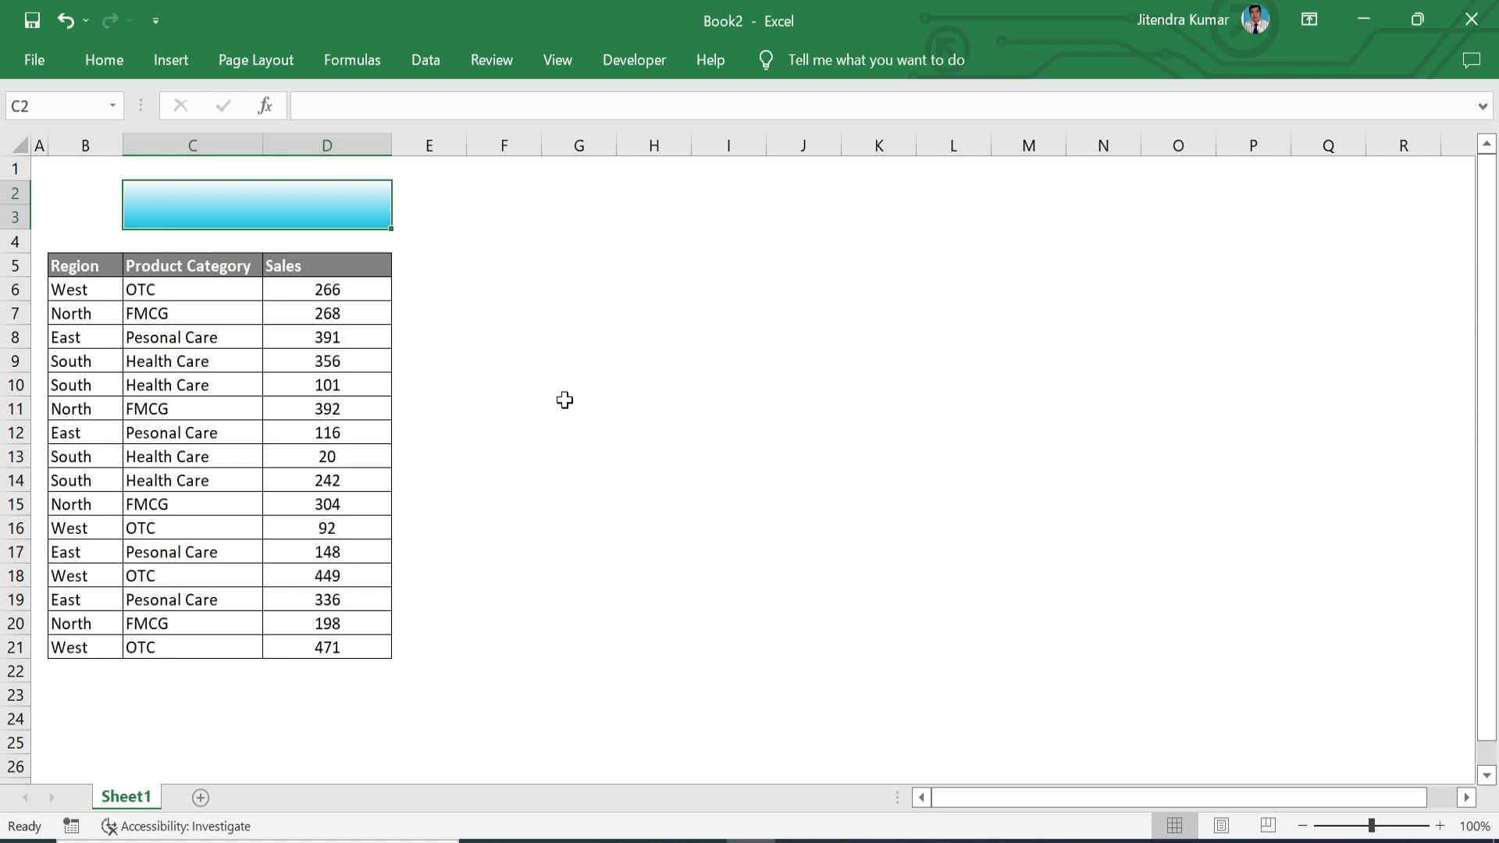
click(564, 400)
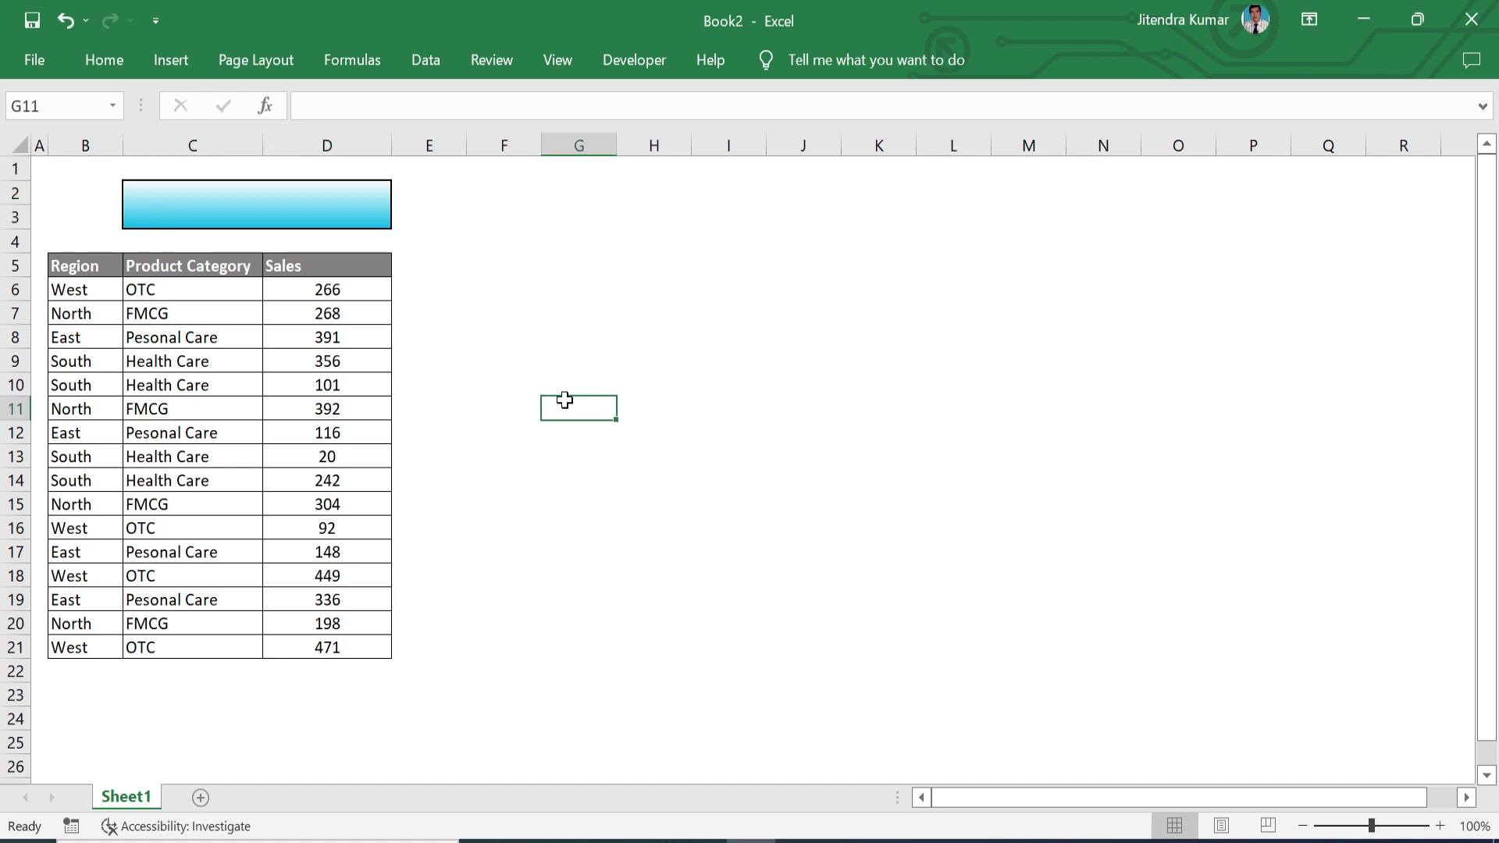
text(=su)
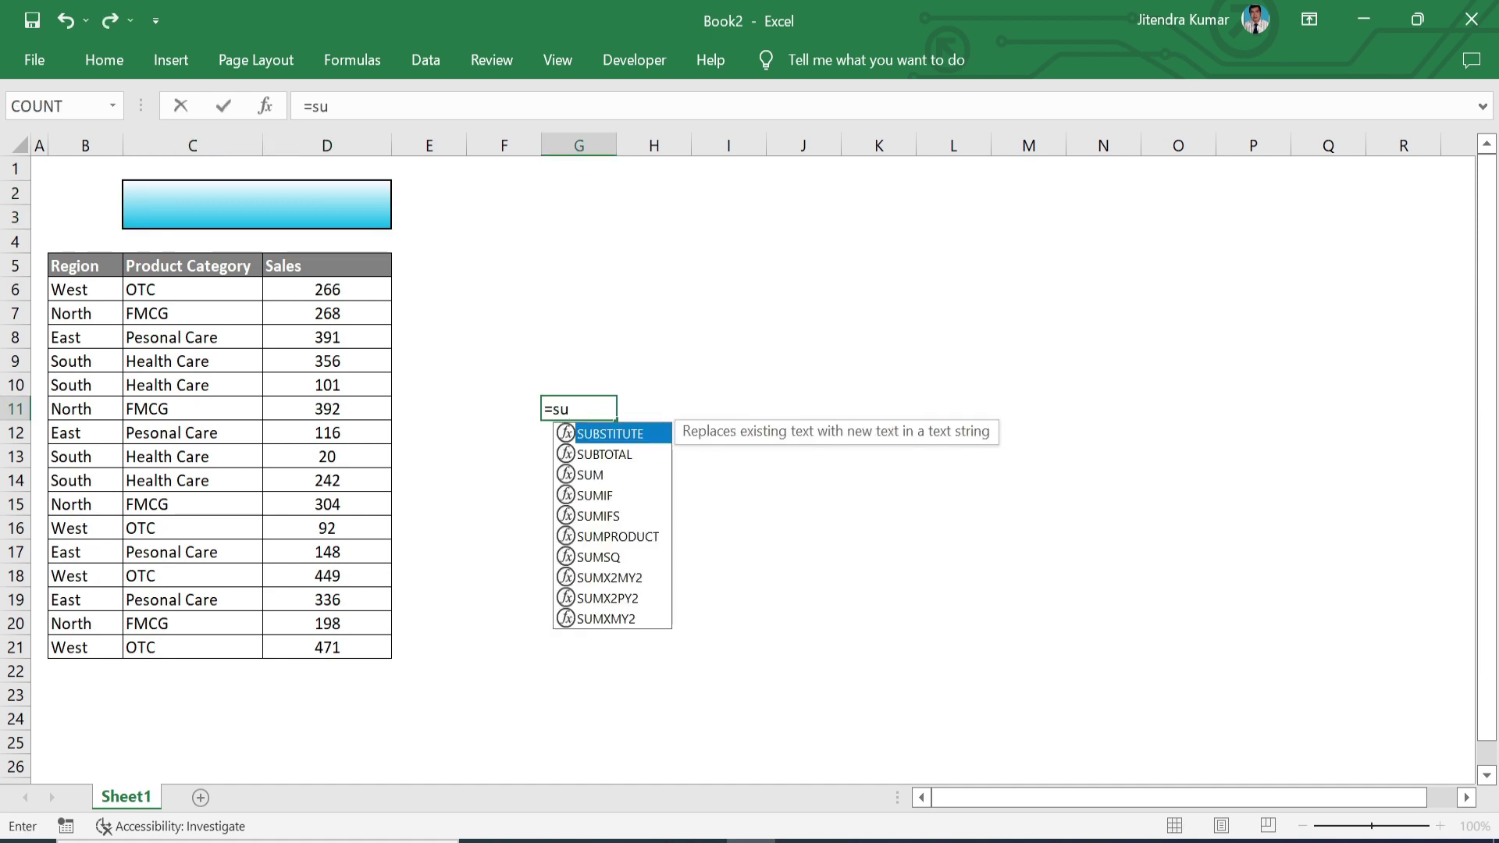
text(b)
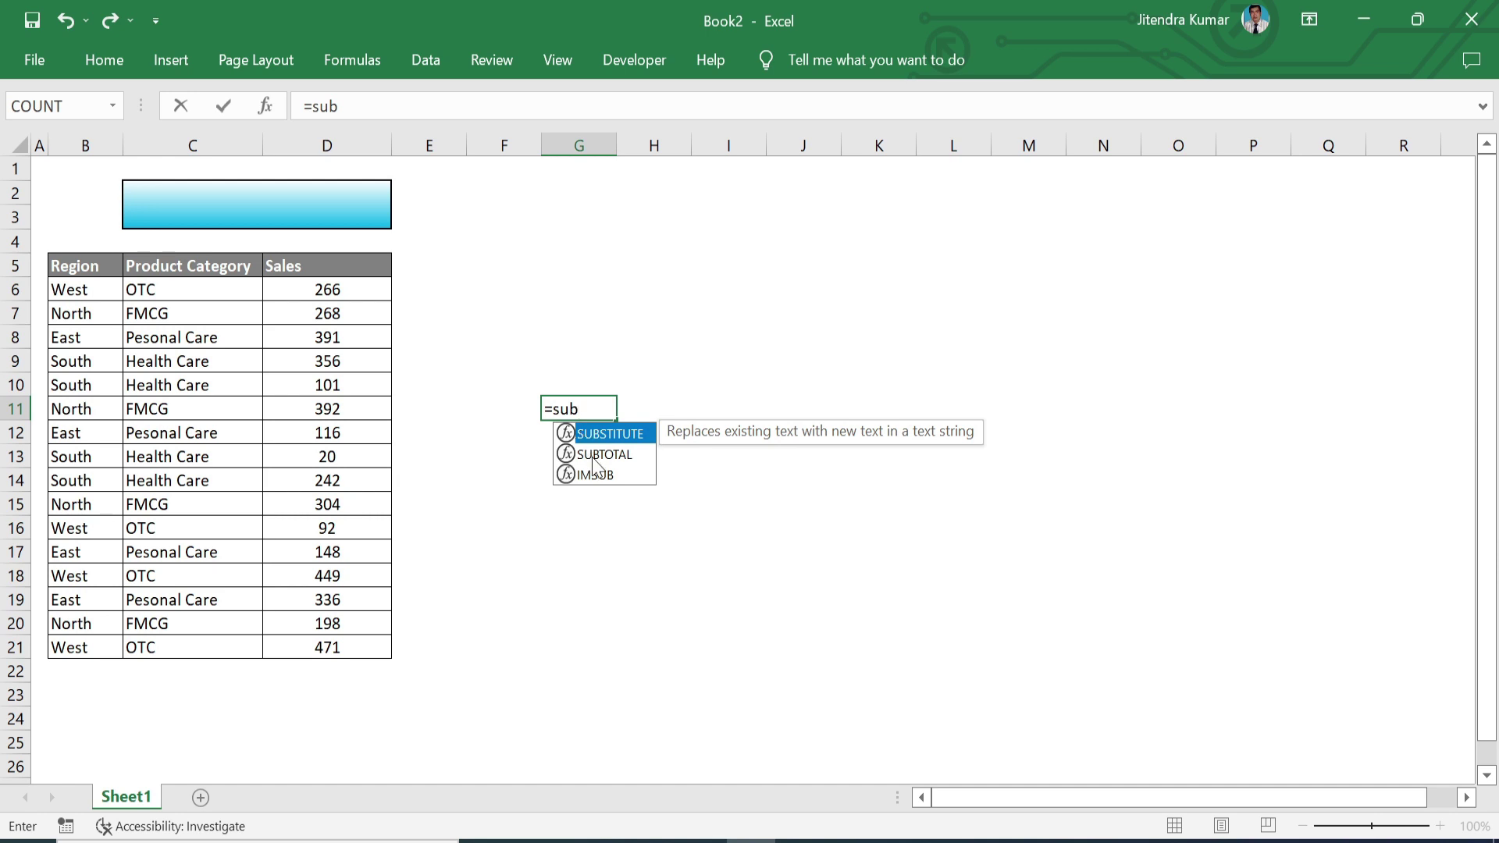
double_click(594, 456)
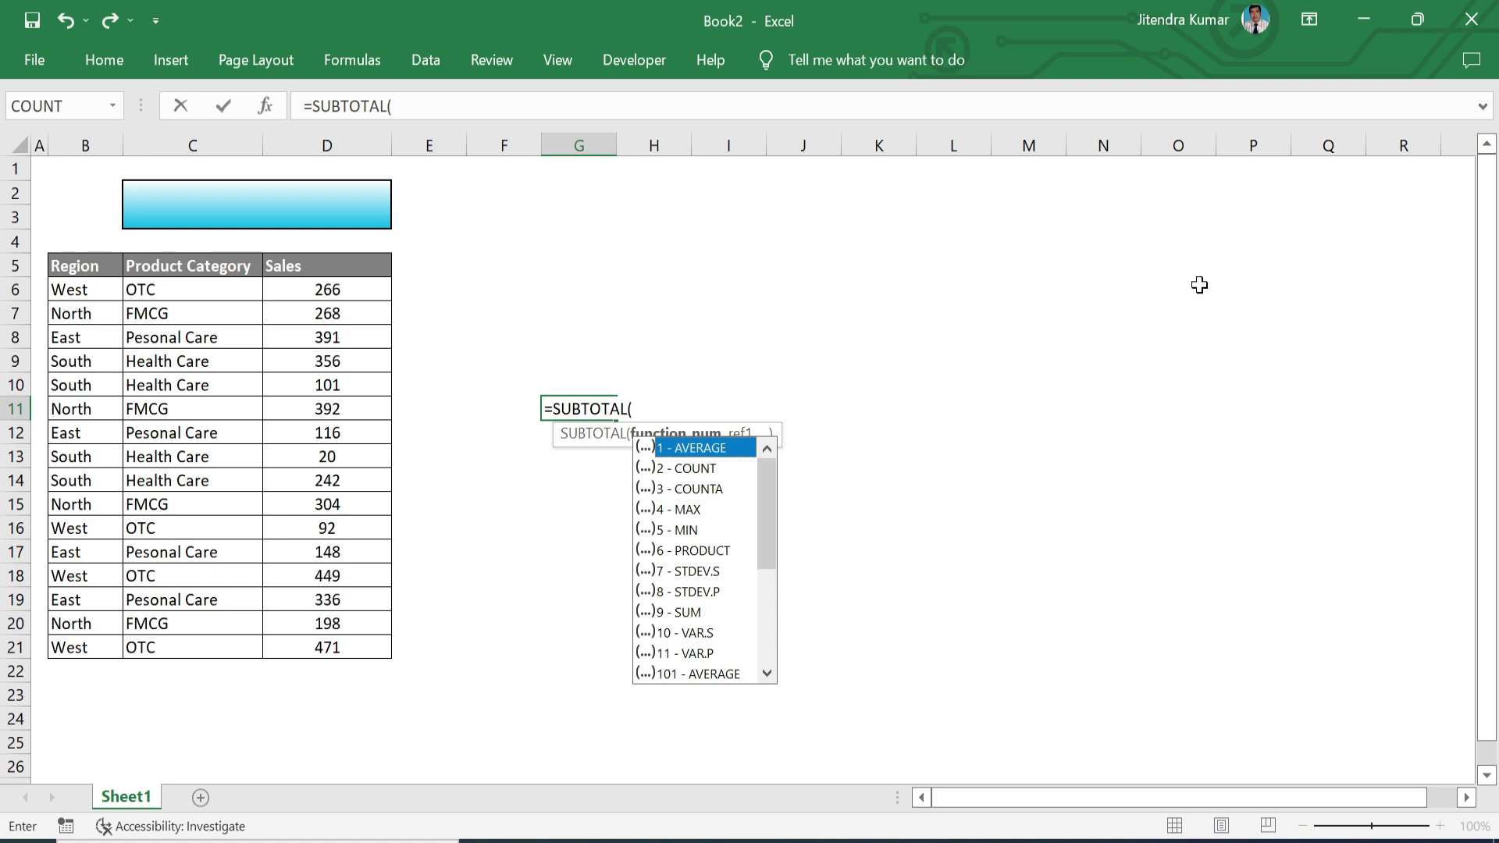
key(Escape)
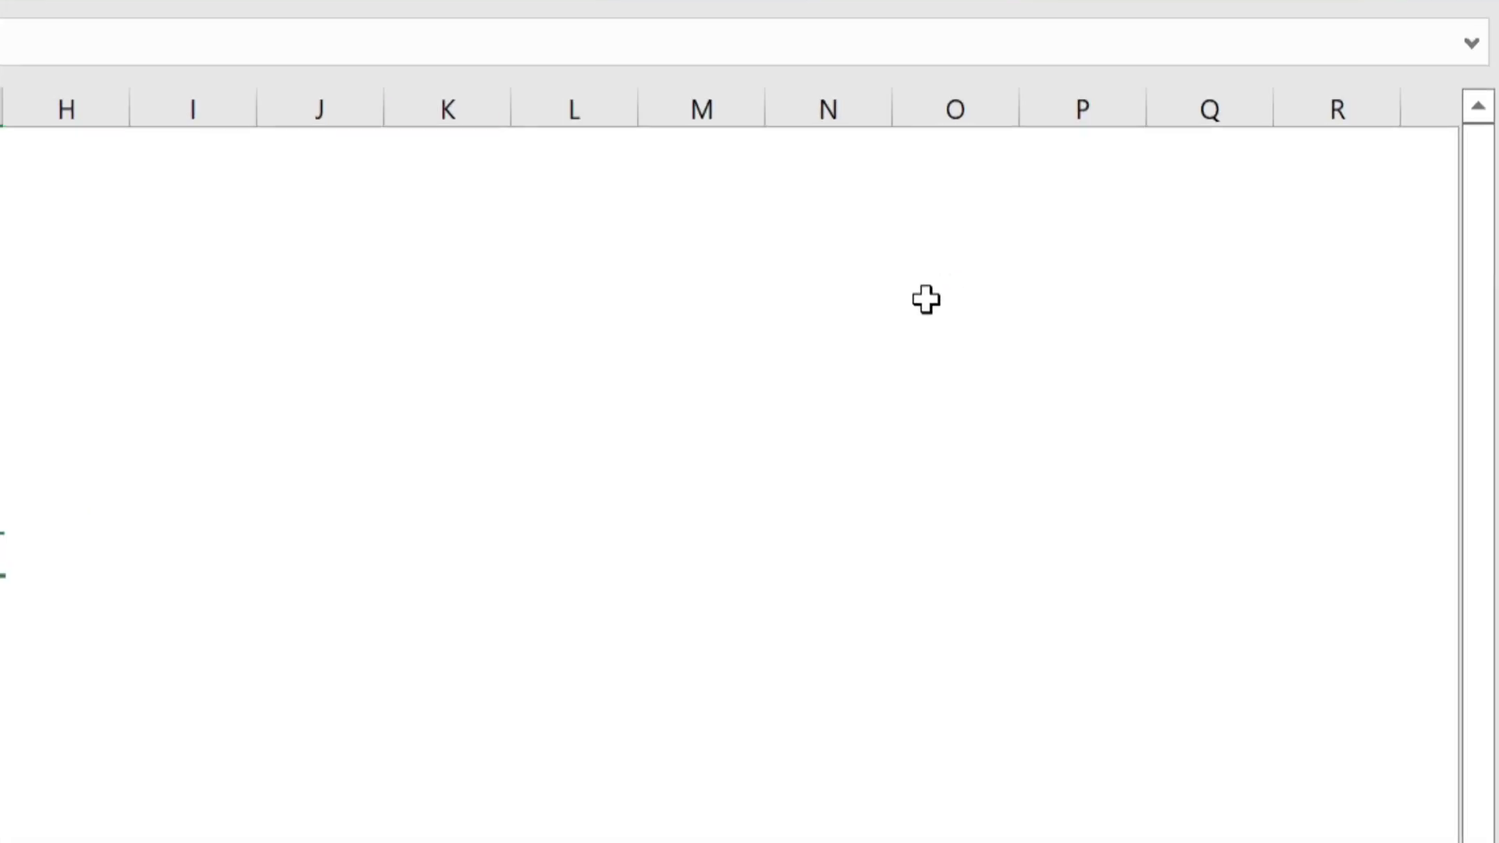
Step: List the function names Avg, Count, Max, Min and Sum down column O
click(1160, 259)
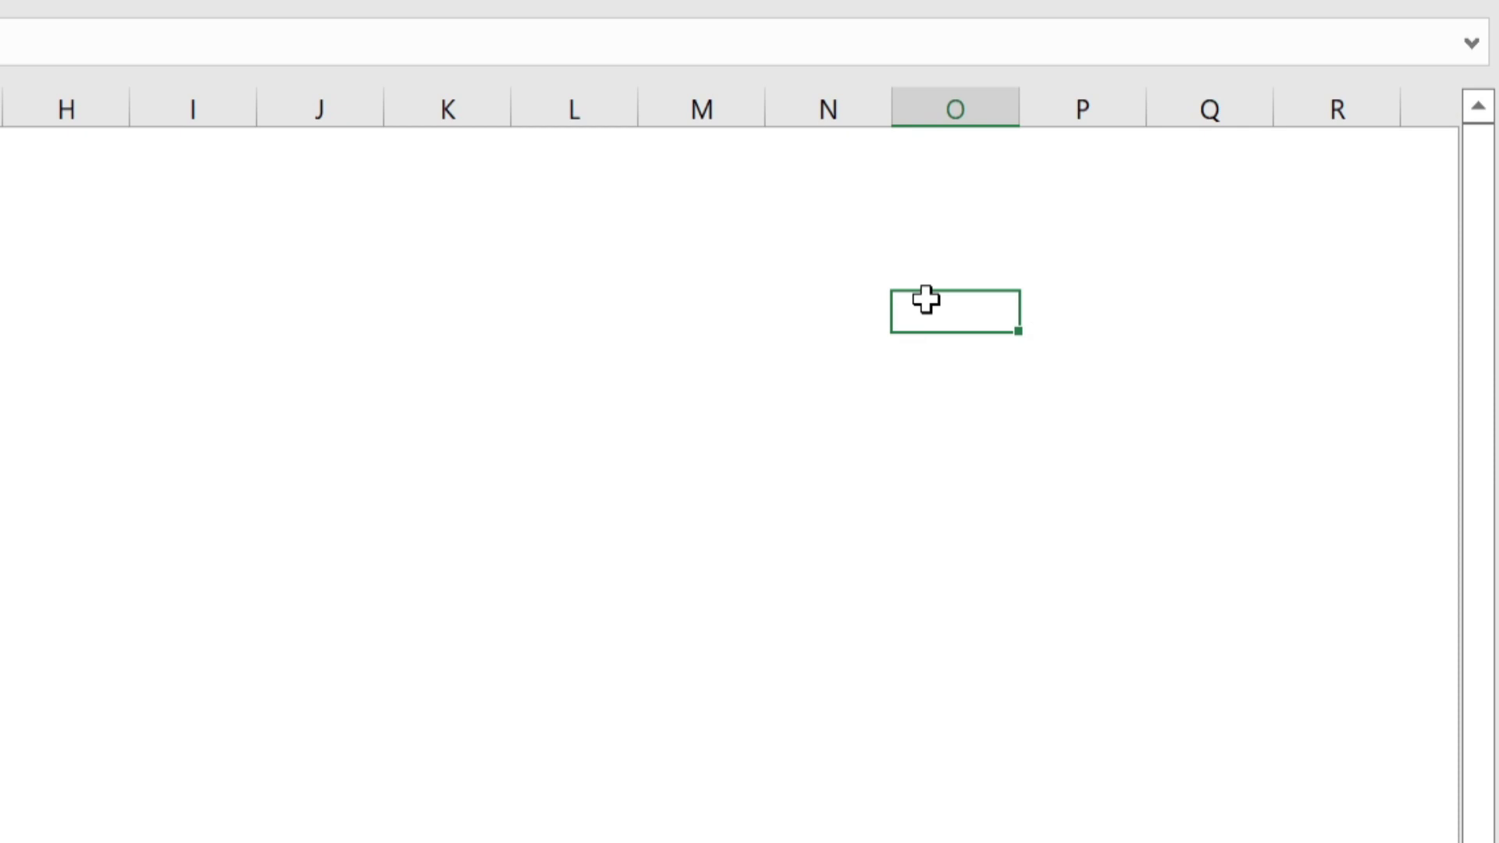
text(Avg)
key(Return)
text(Count)
key(Return)
text(Max)
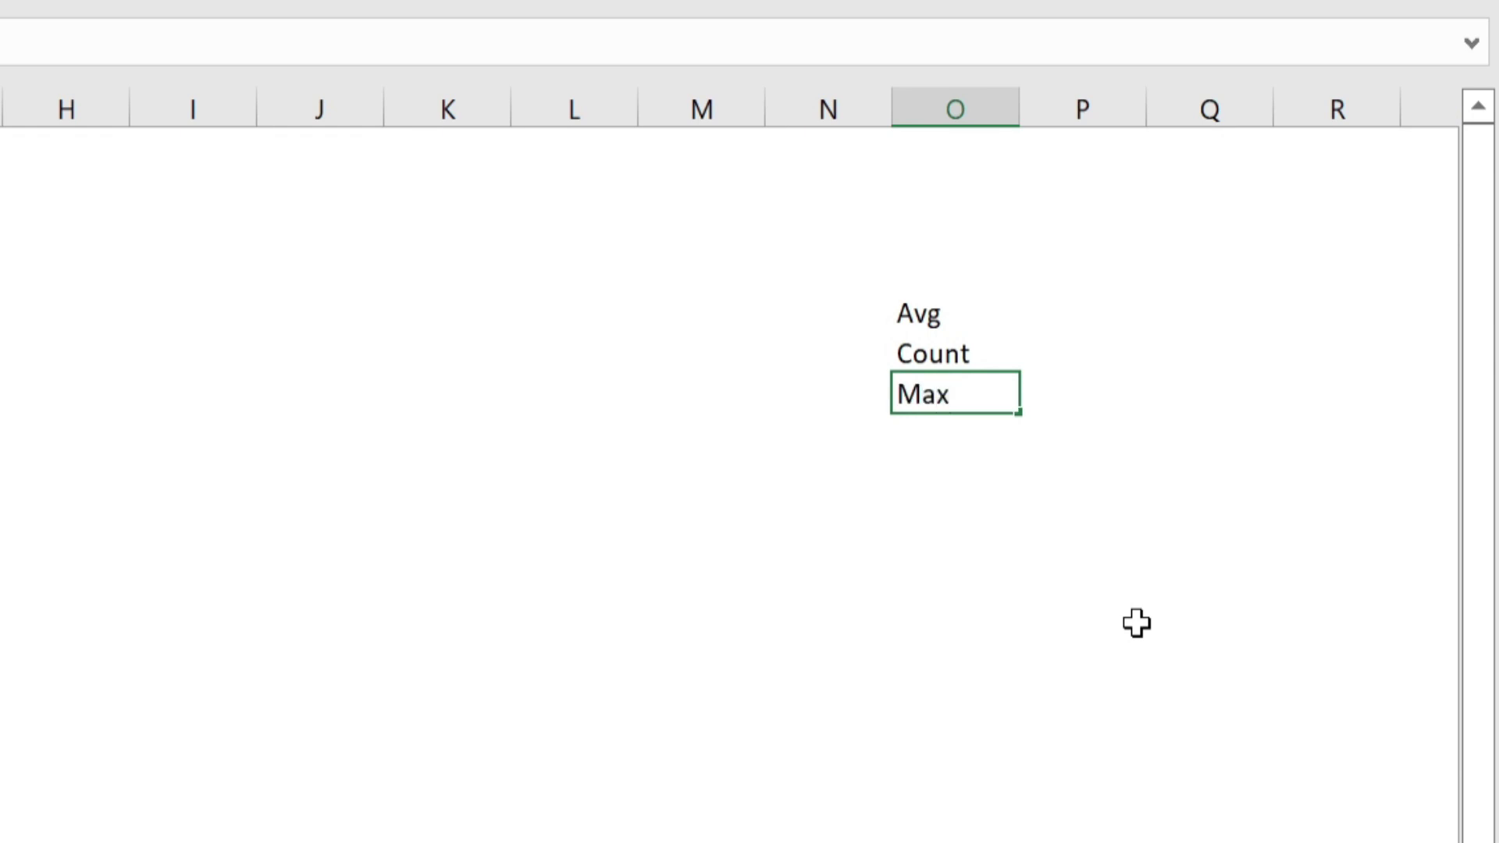
key(Return)
text(Min)
key(Return)
text(Sum)
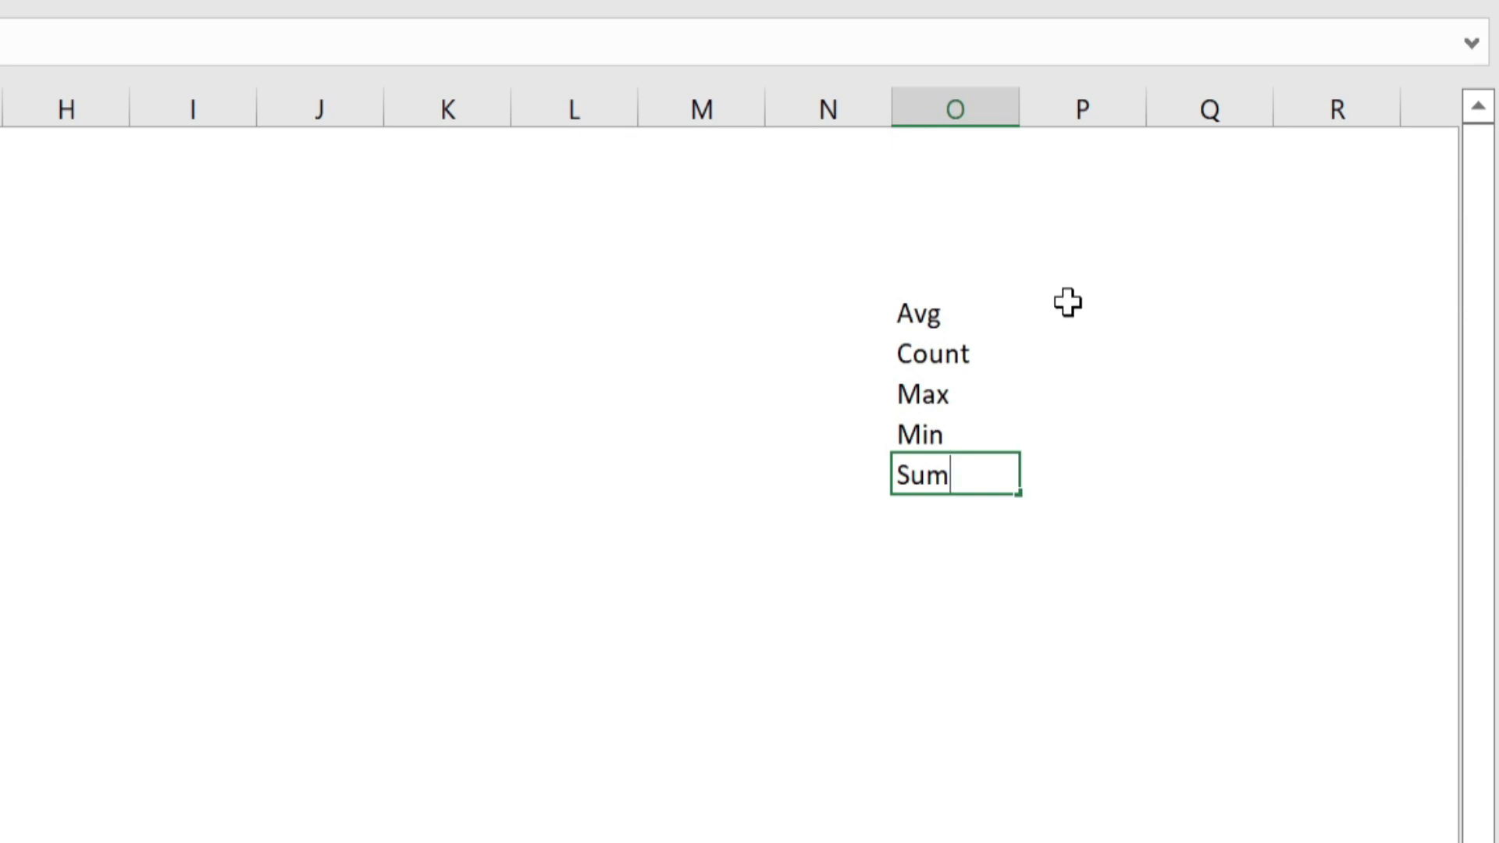
Step: Enter the codes 1, 2, 4, 5 and 9 beside those names in column P
click(1057, 315)
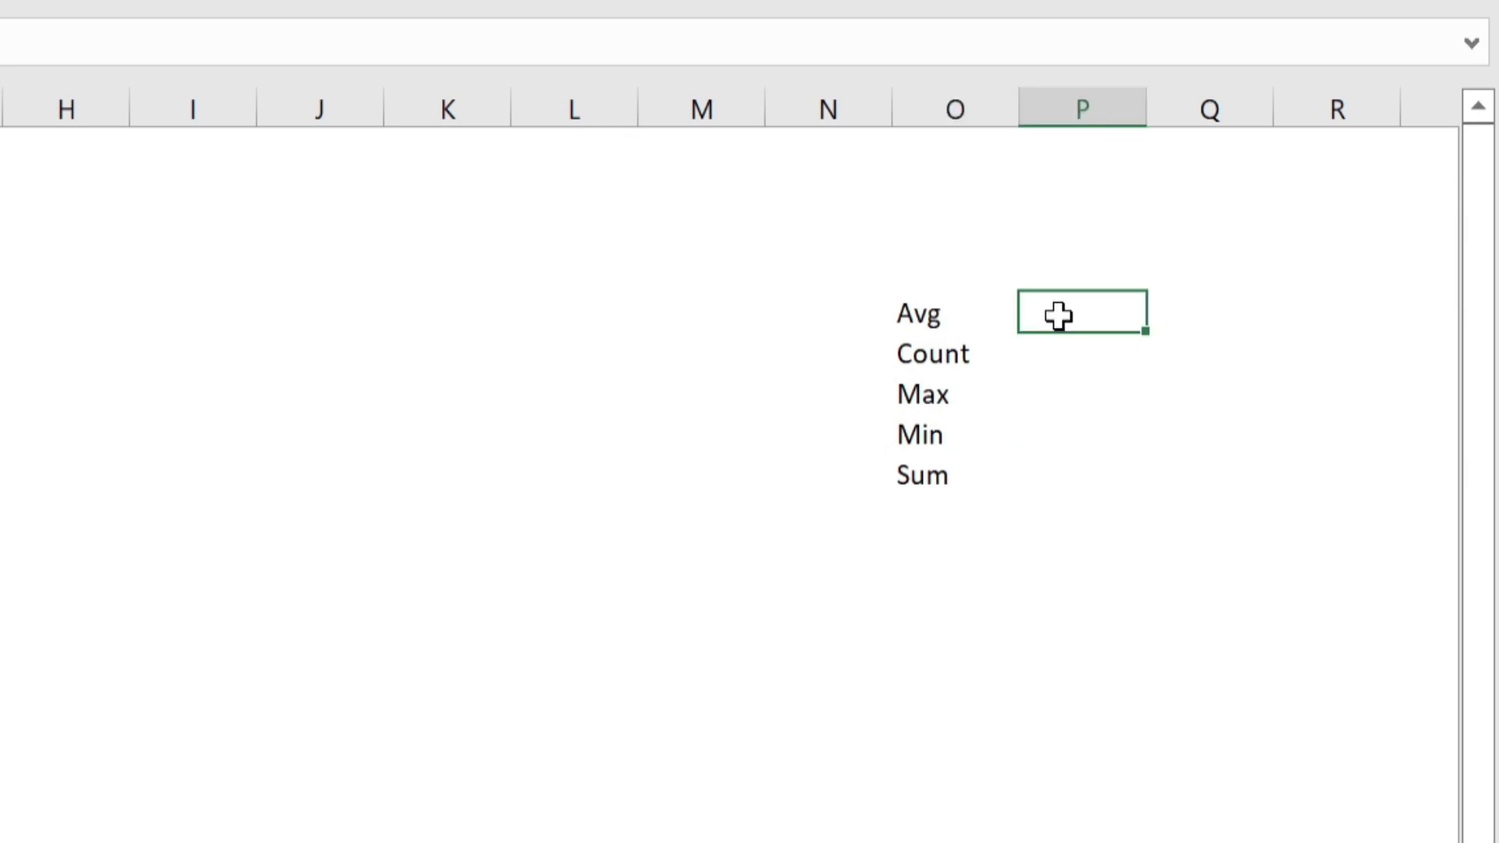
text(1)
key(Return)
text(2)
key(Return)
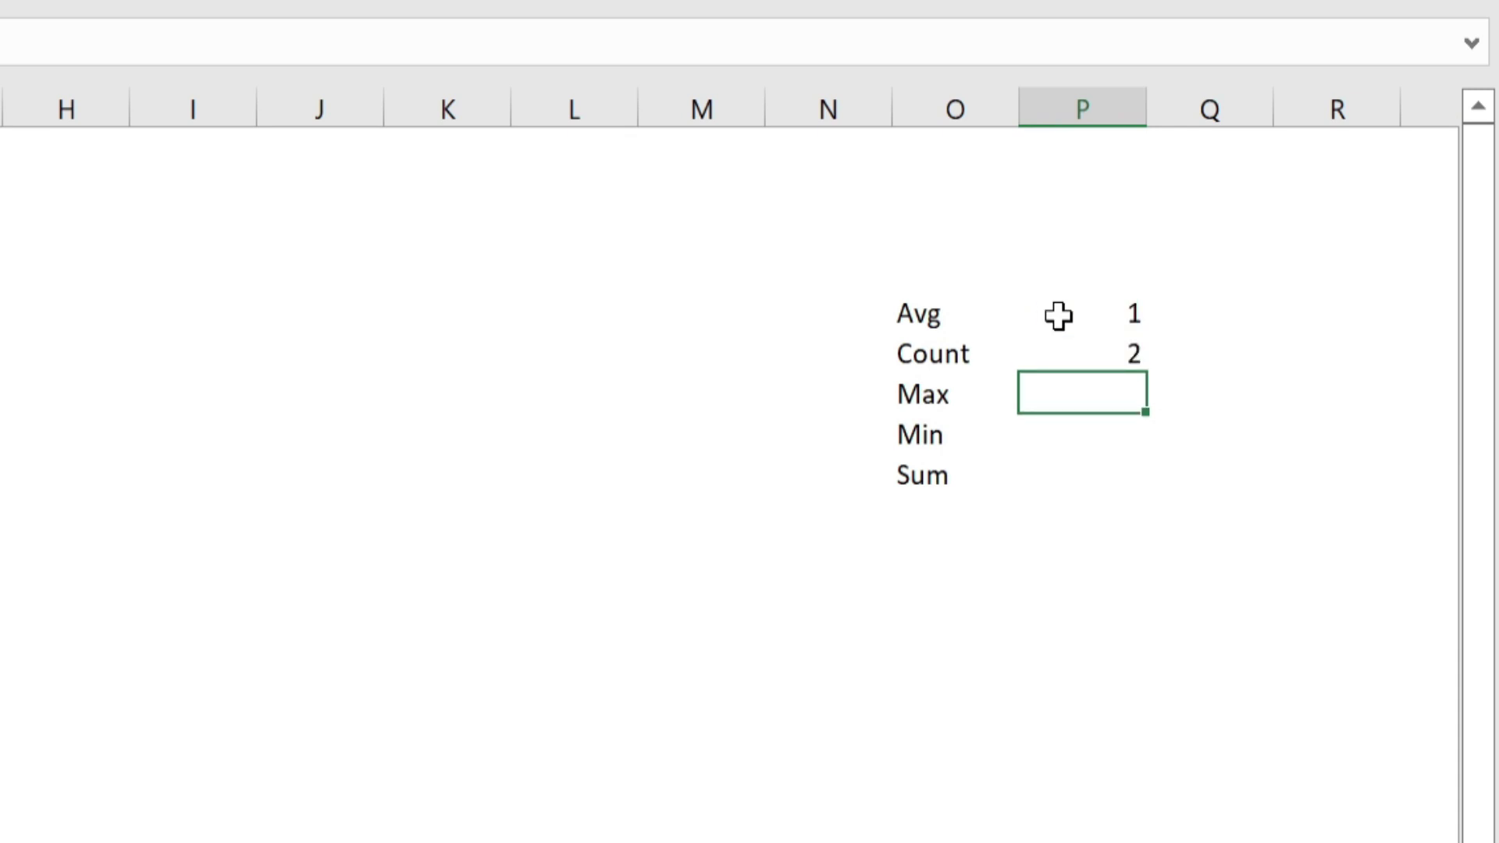
text(4)
key(Return)
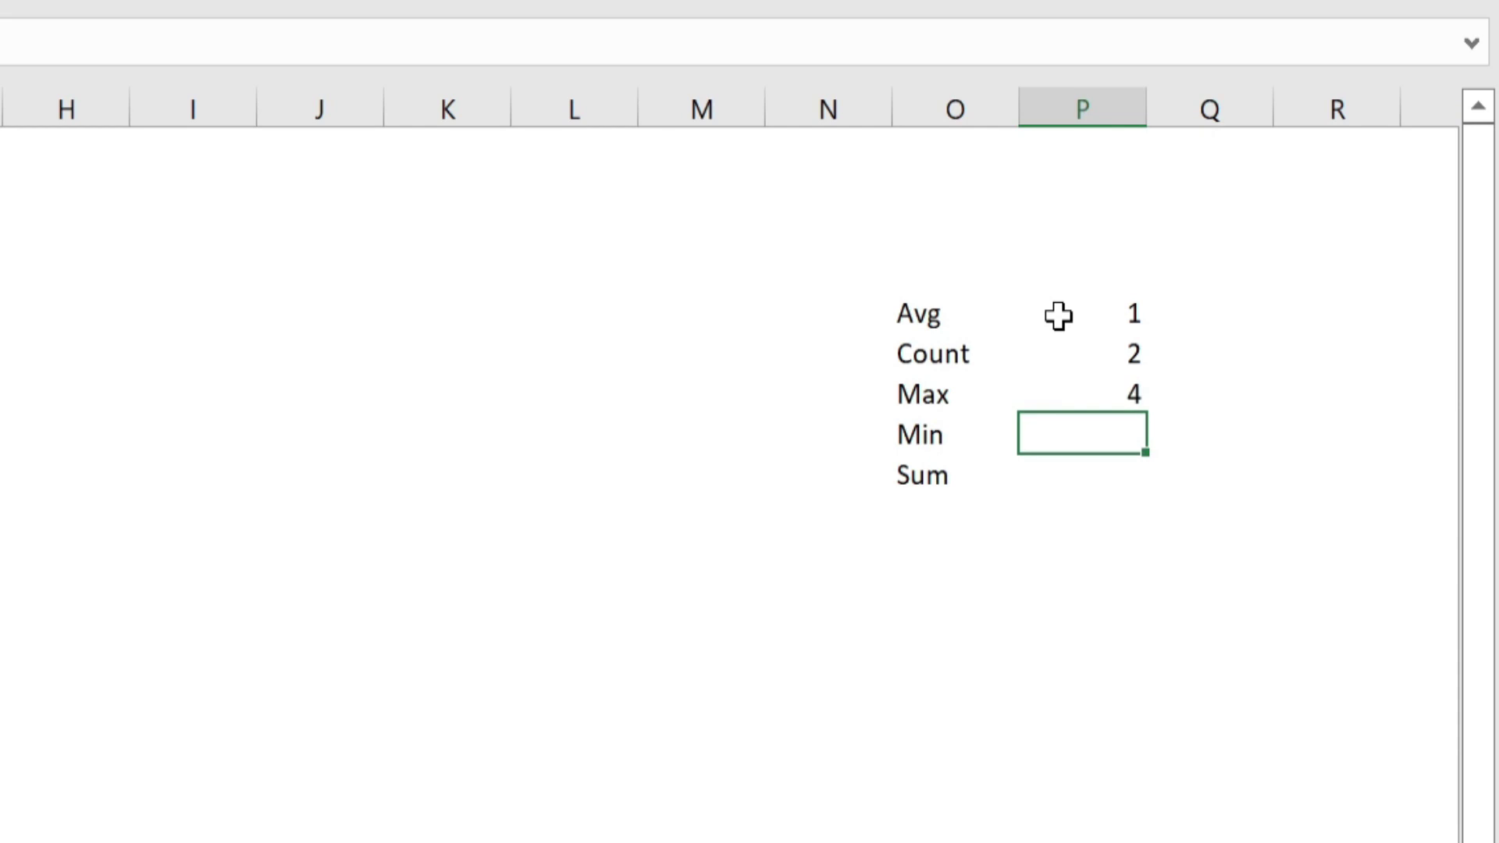
text(5)
key(Return)
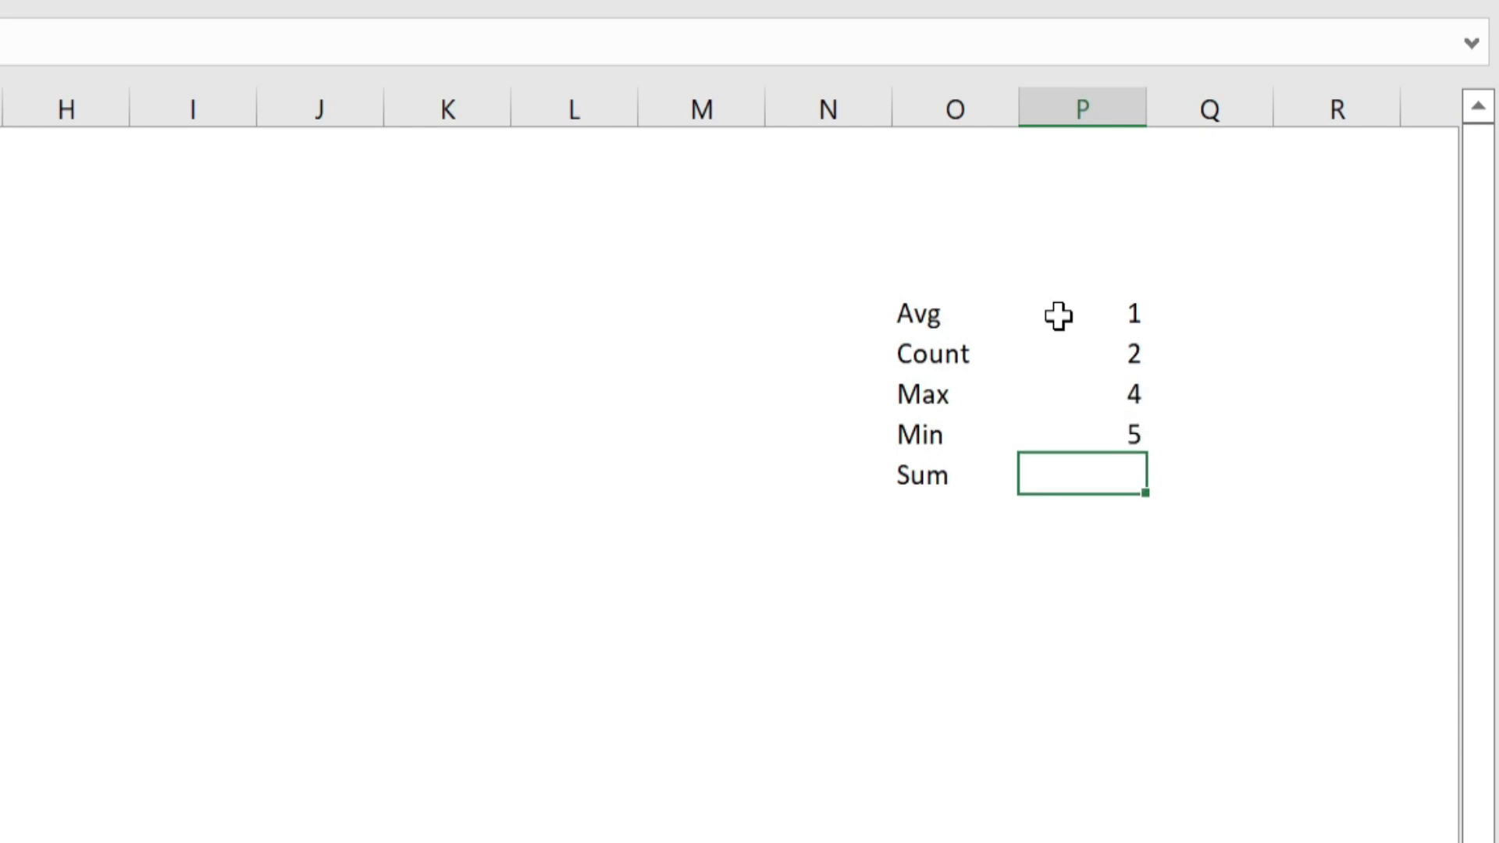
text(9)
key(Return)
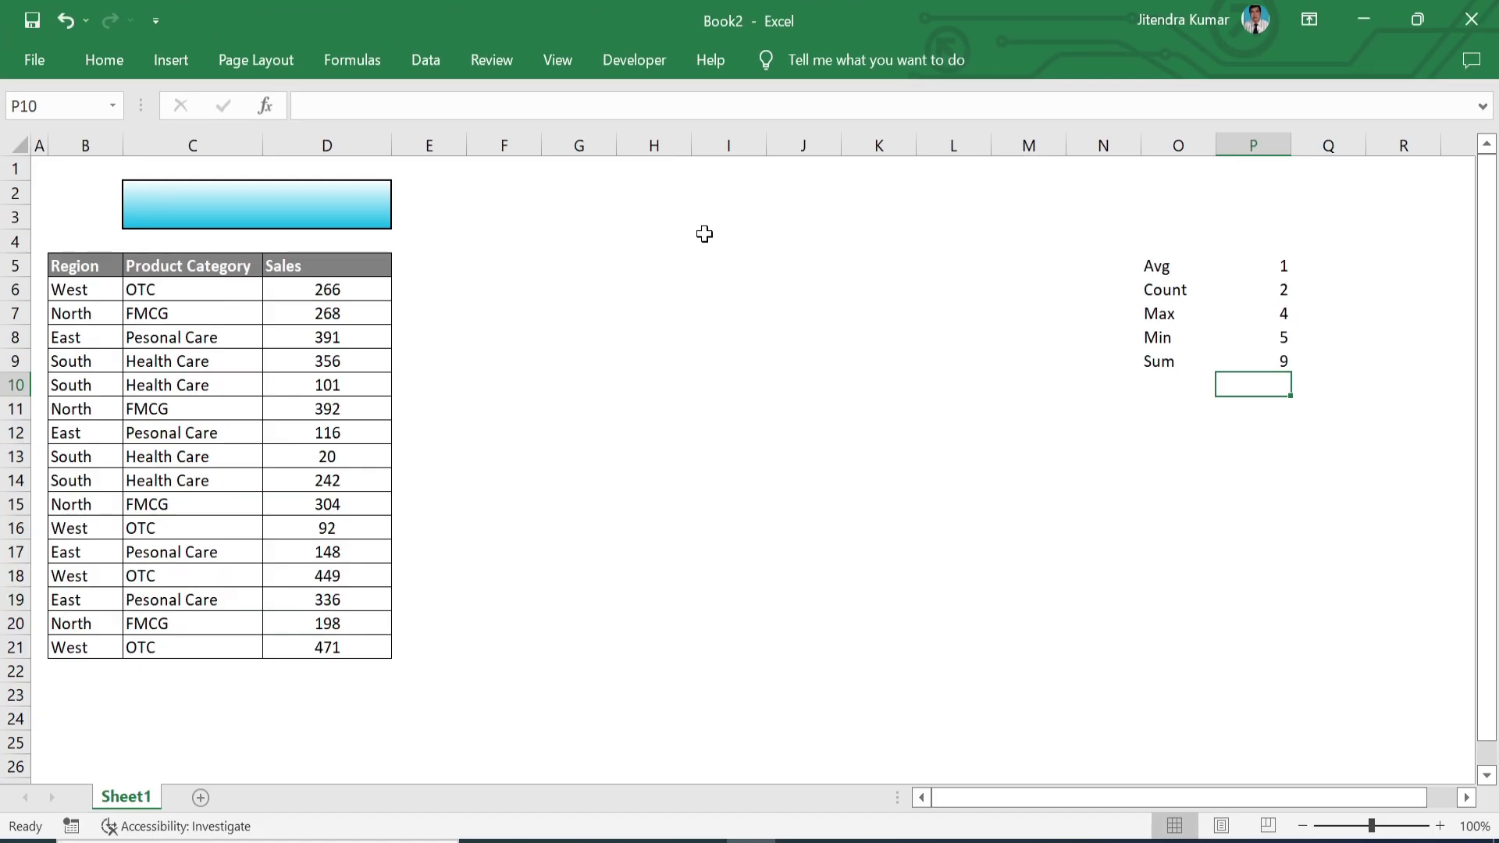
Step: Merge G3:H3 and type the heading 'Select Function'
drag(555, 209, 650, 214)
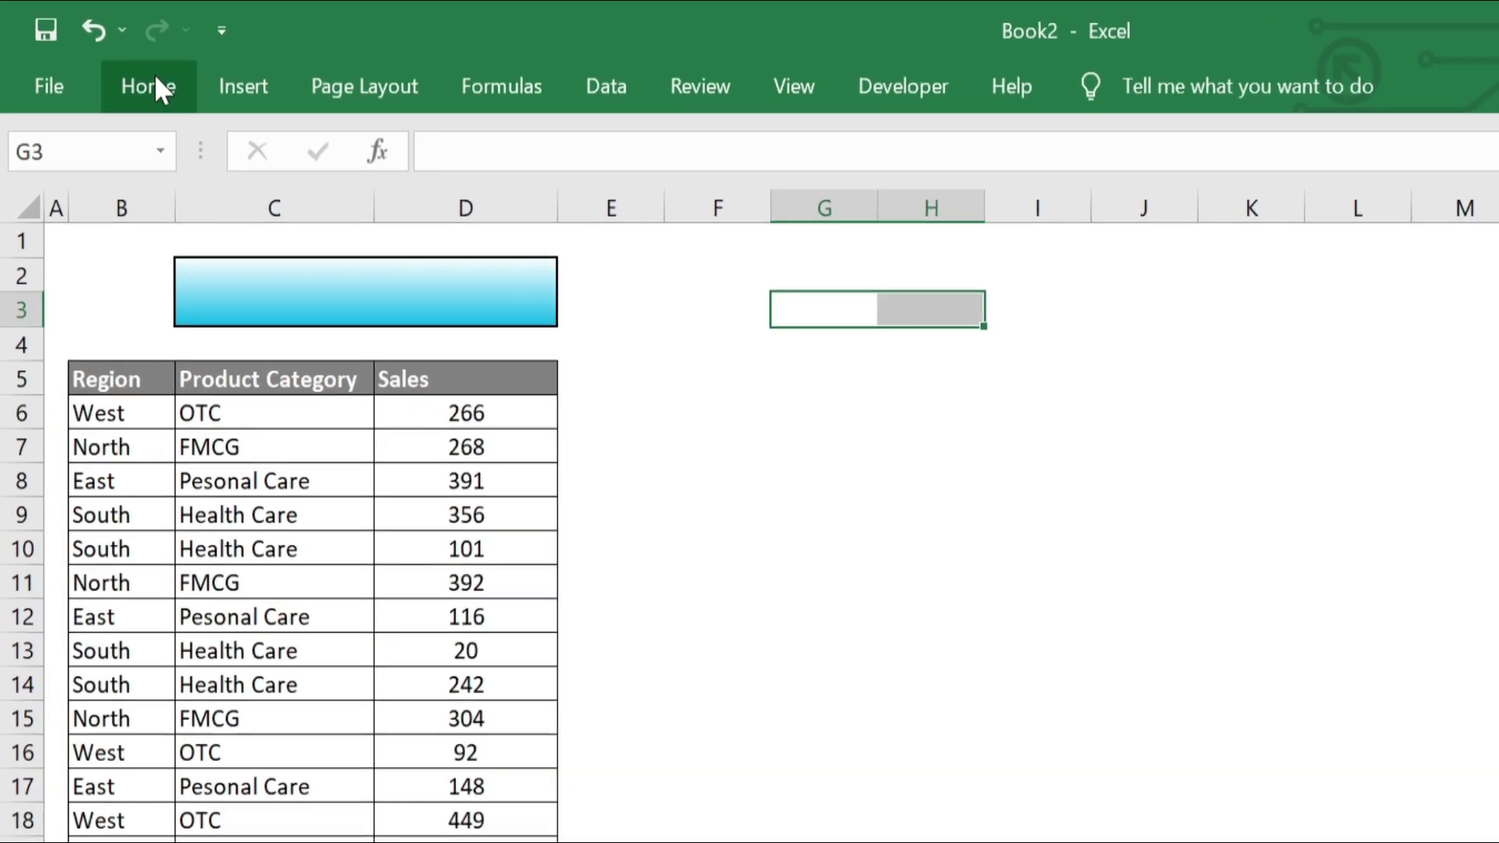
click(161, 89)
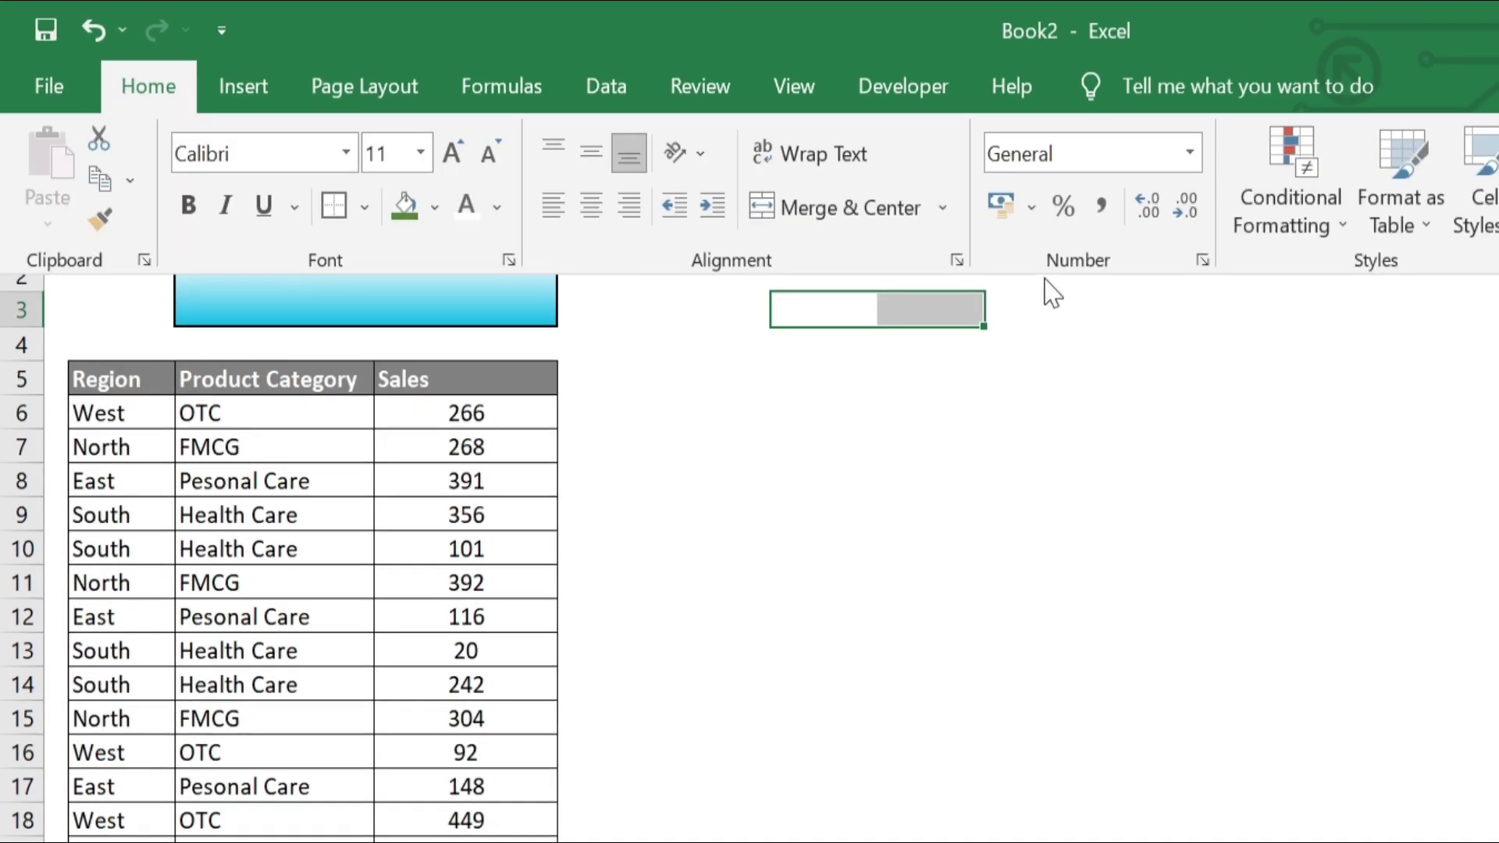
click(868, 211)
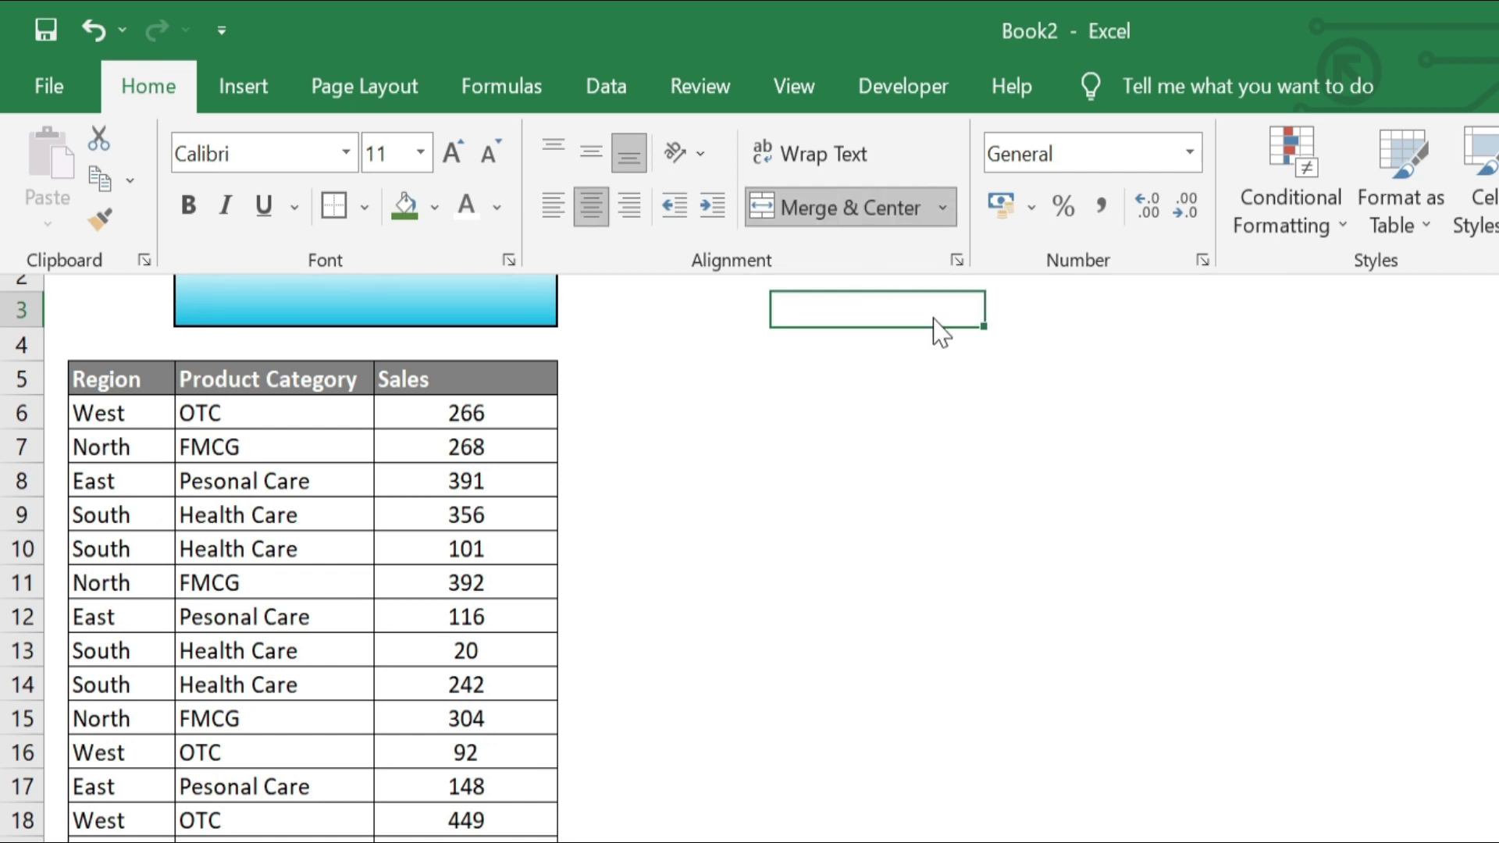
text(Select Function)
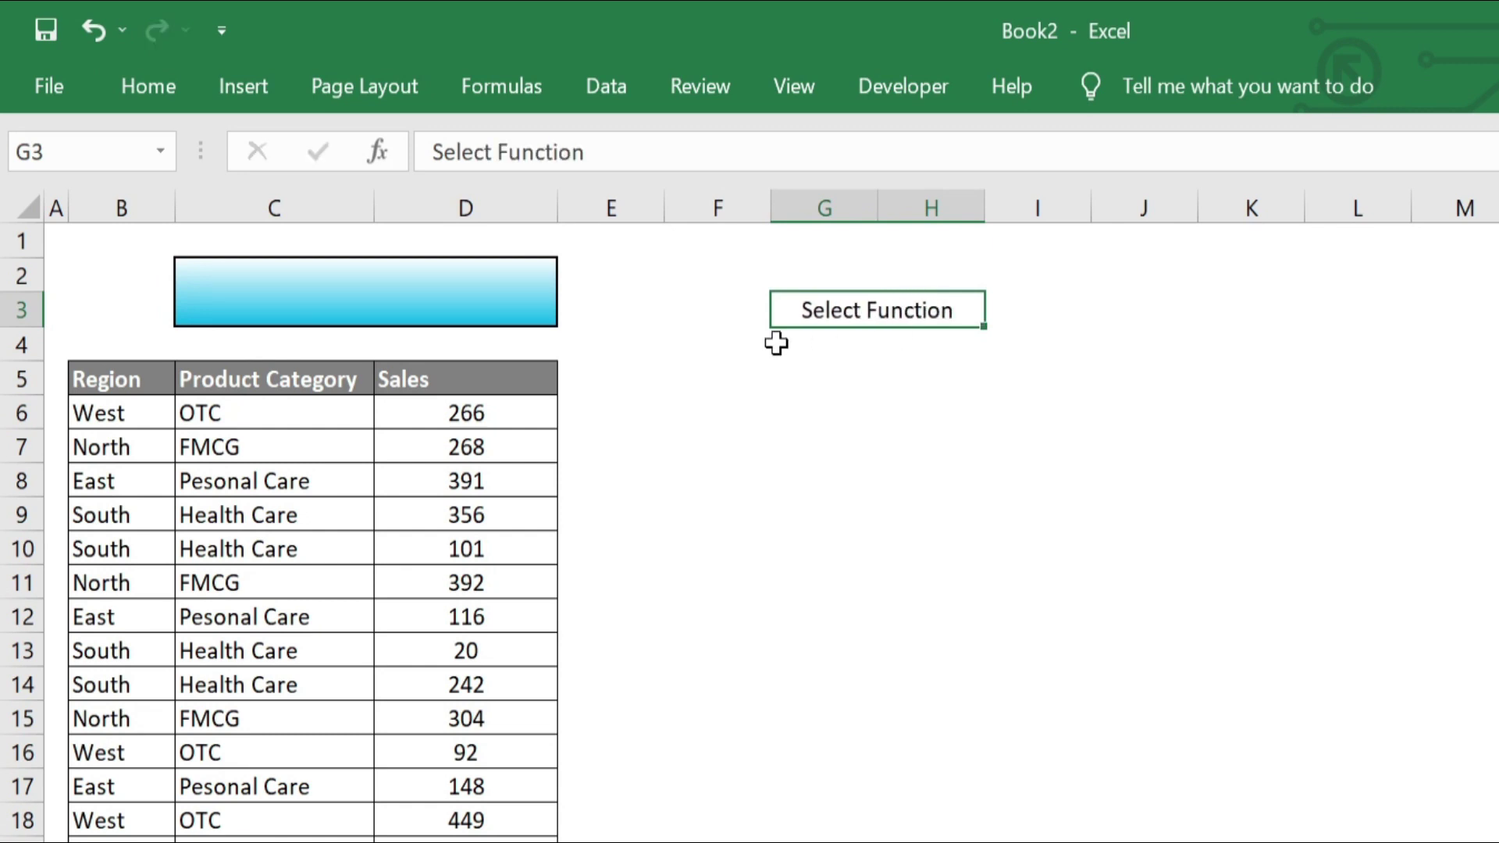
Step: Merge G4:H4 and format it with a green fill and bold white text
drag(776, 342, 951, 352)
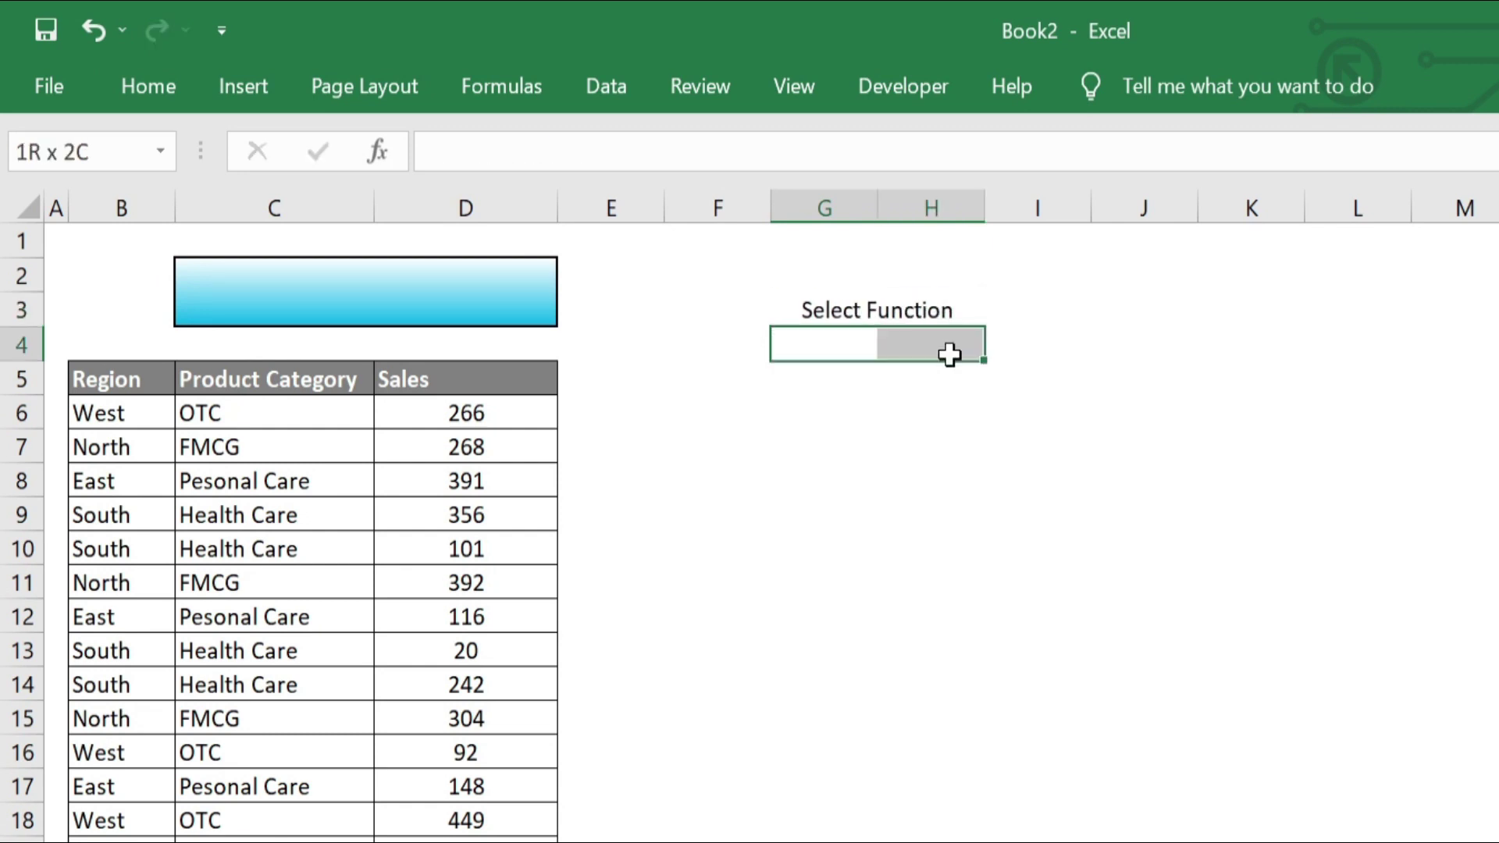
click(173, 84)
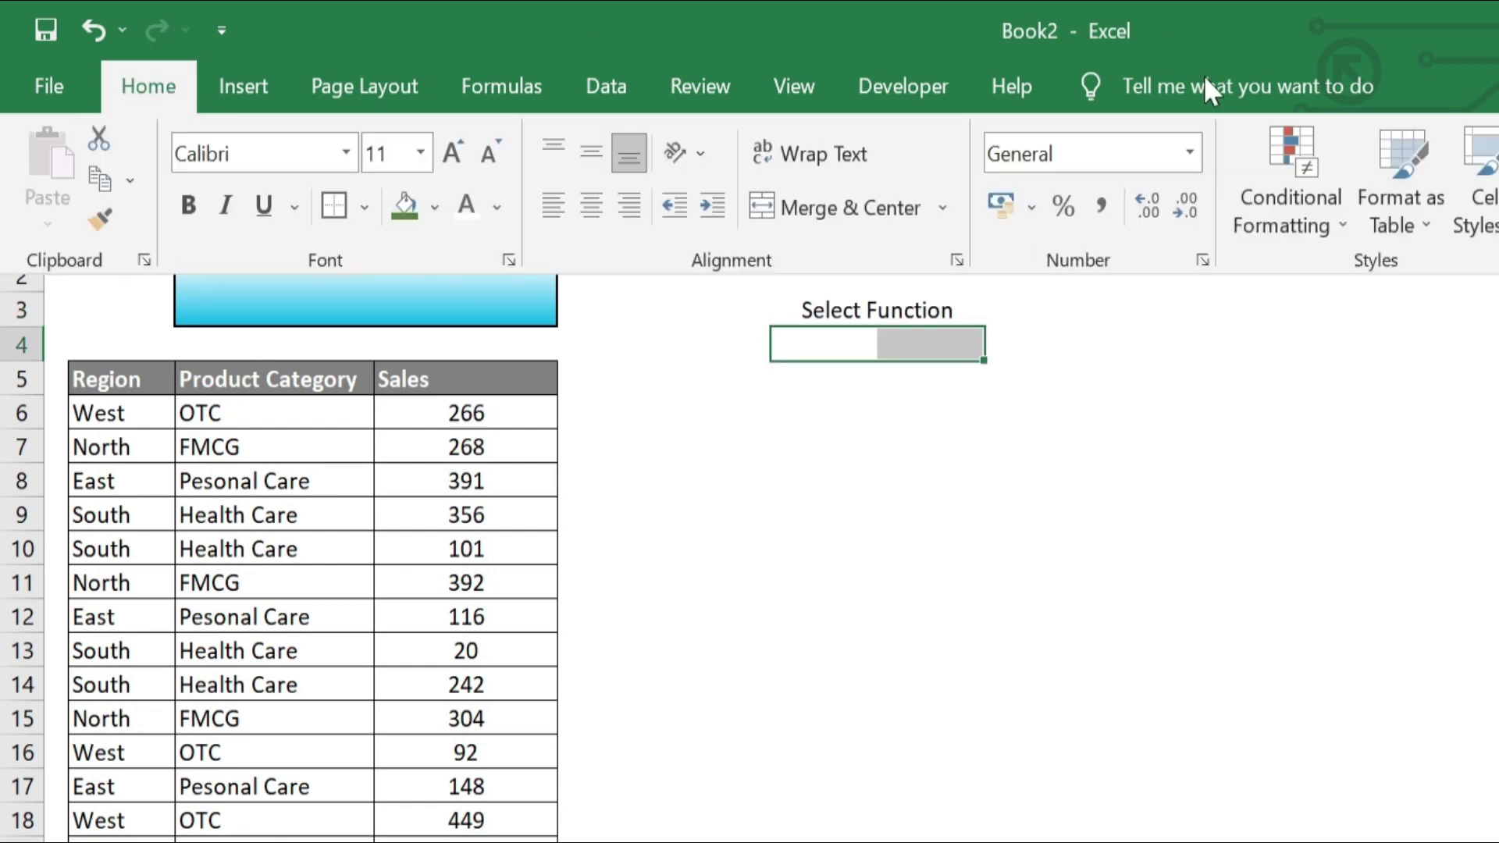
click(868, 228)
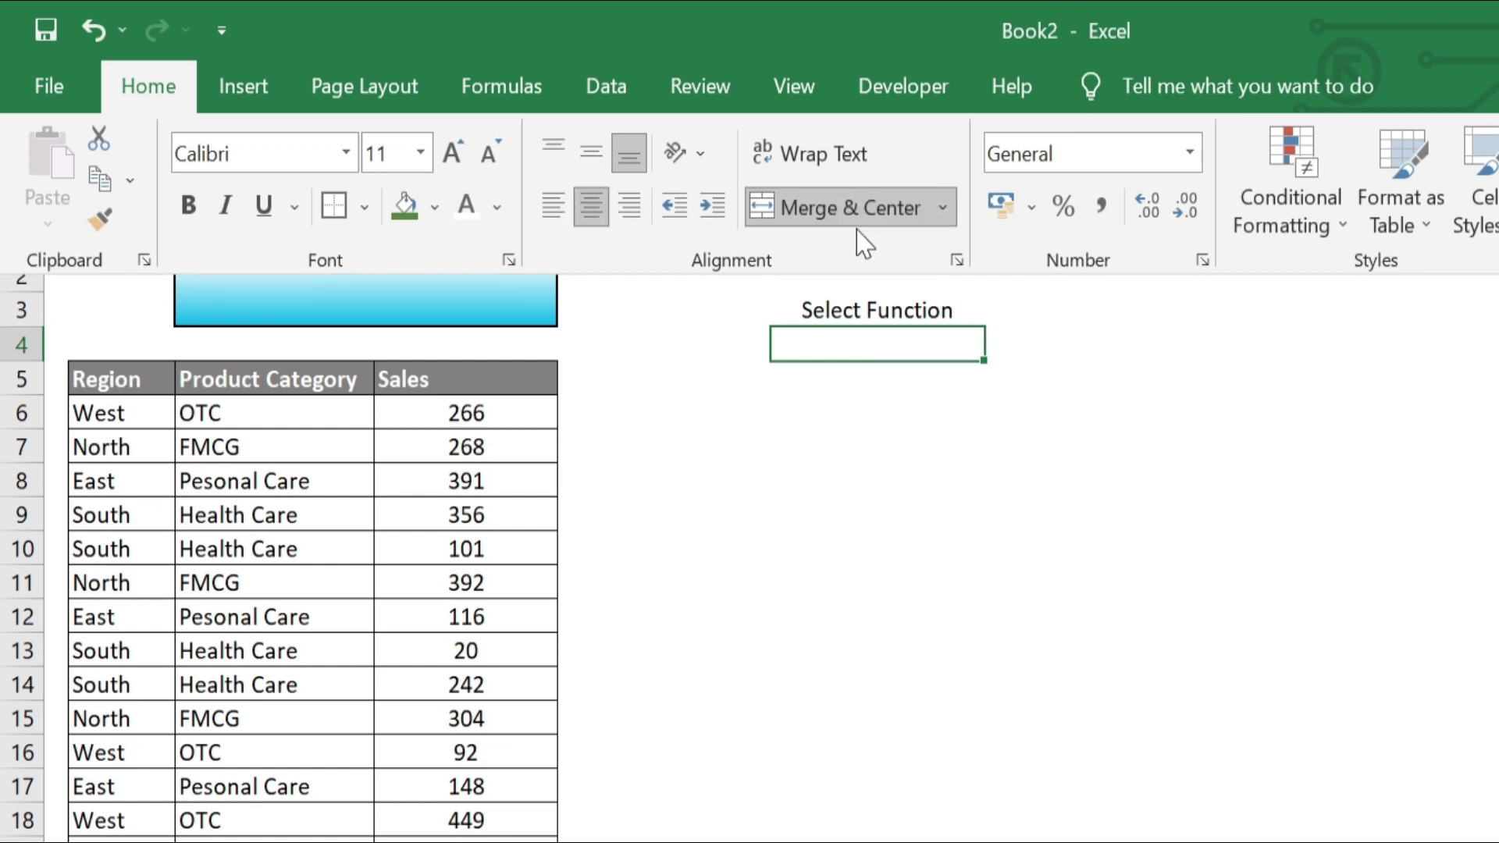
click(439, 211)
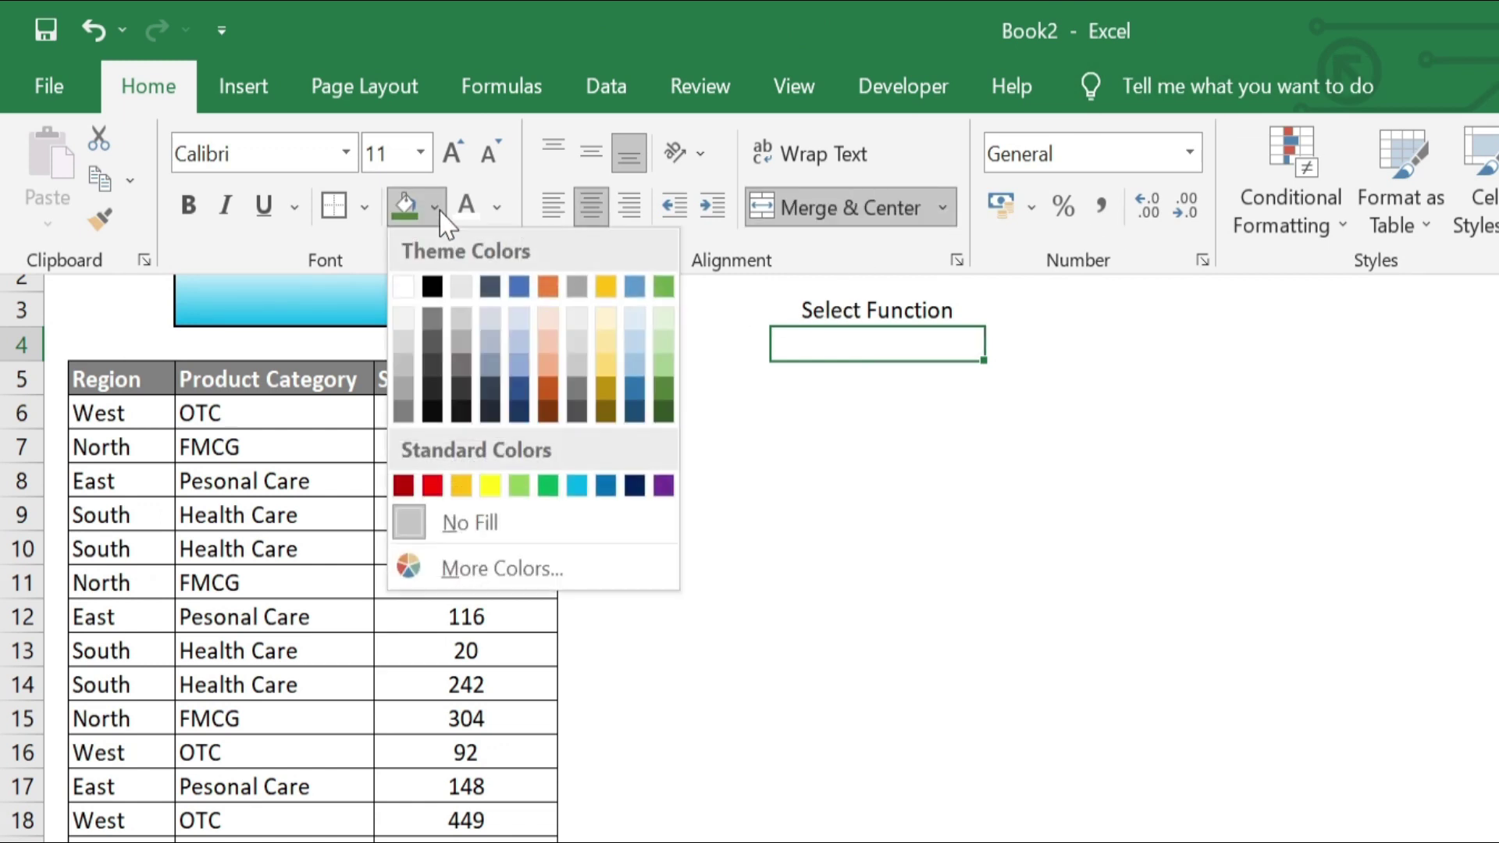
click(664, 391)
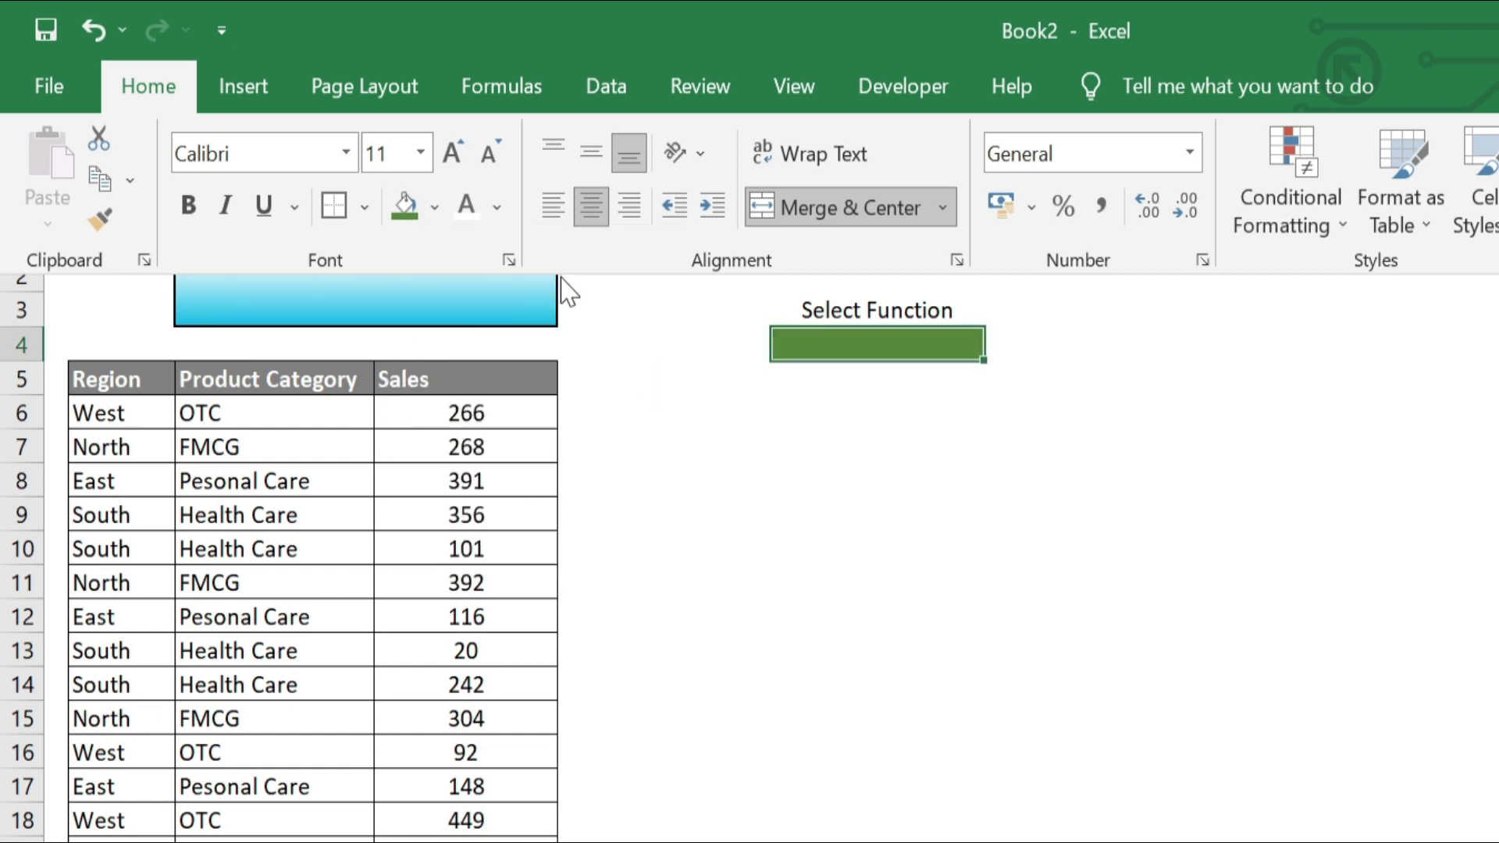
click(497, 207)
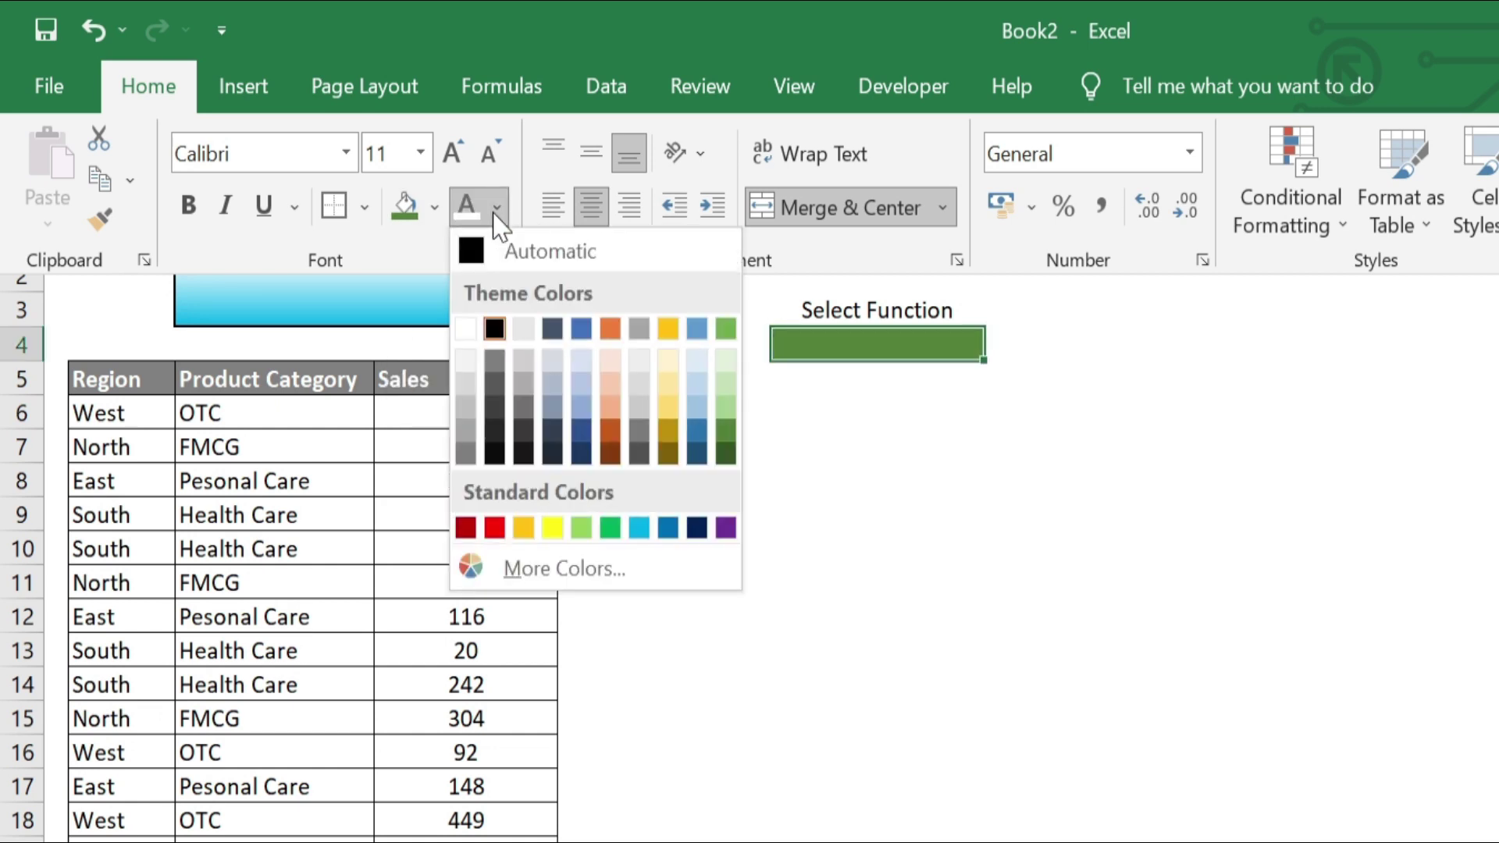
click(466, 329)
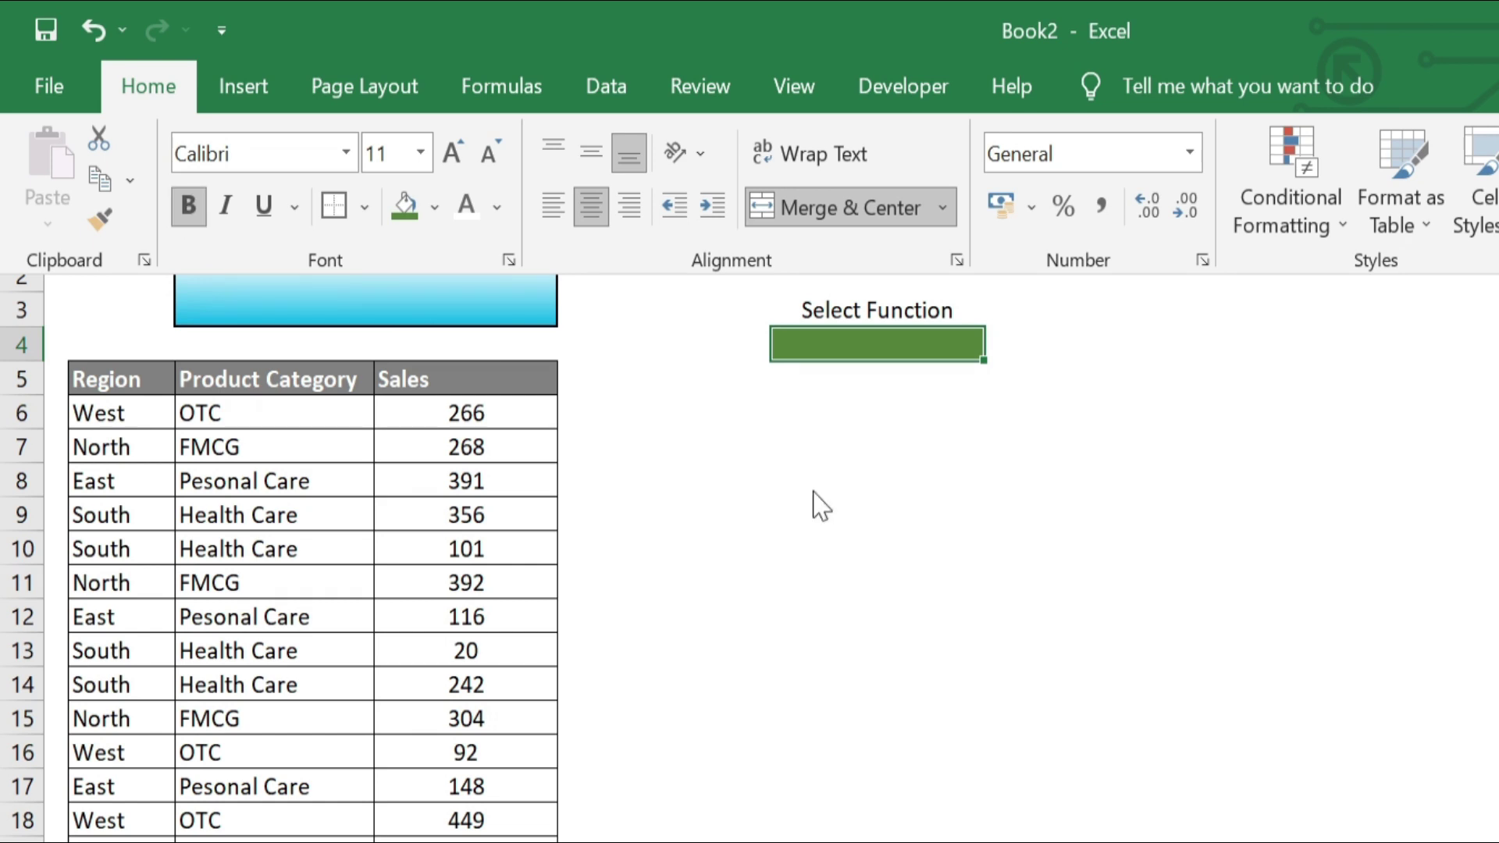
click(869, 294)
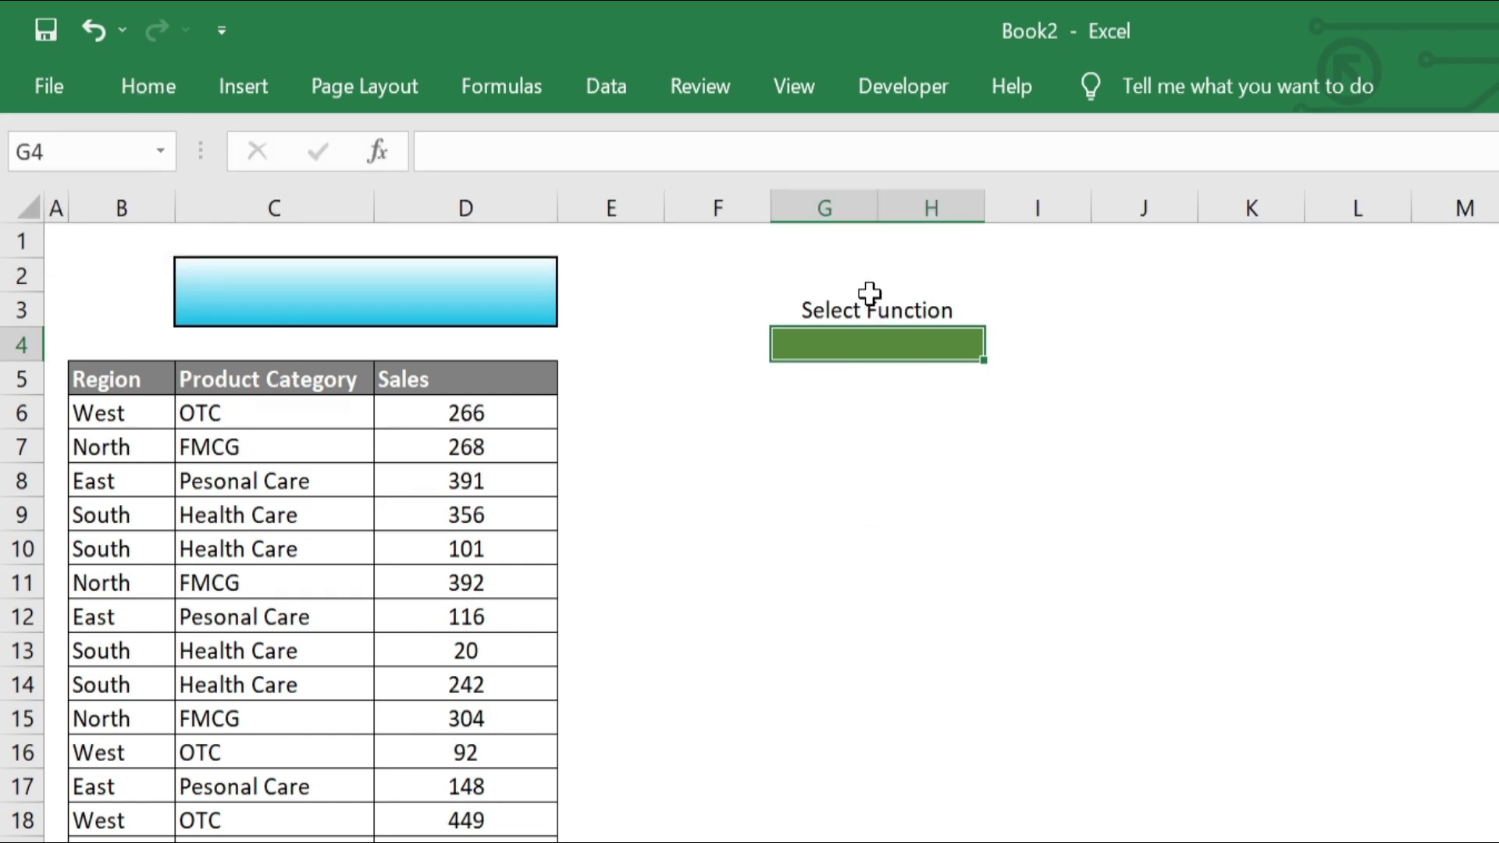
Step: Apply All Borders around the Select Function heading and the green cell
drag(866, 301, 865, 304)
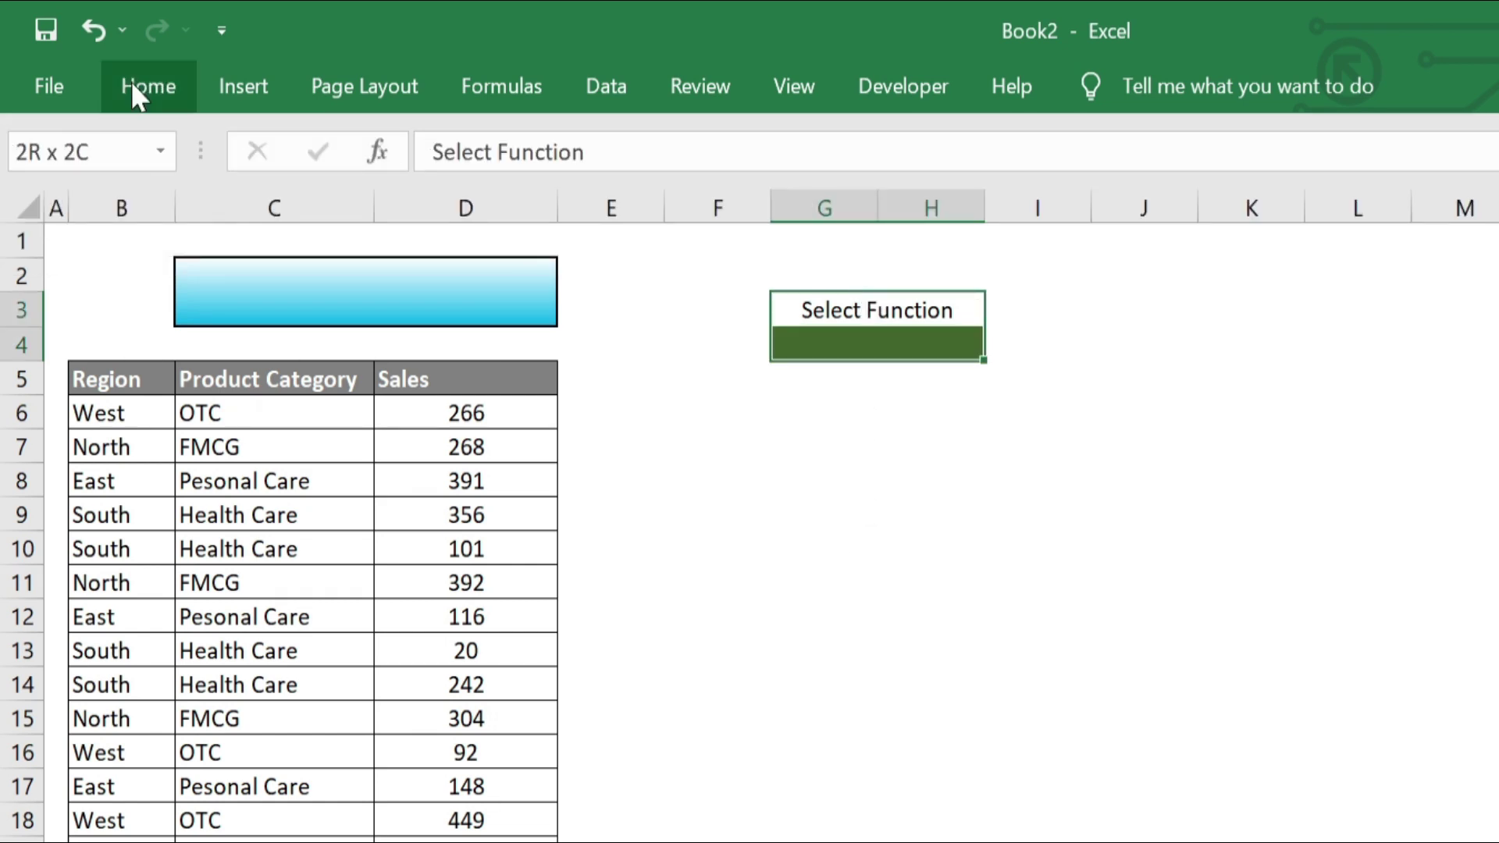
click(134, 86)
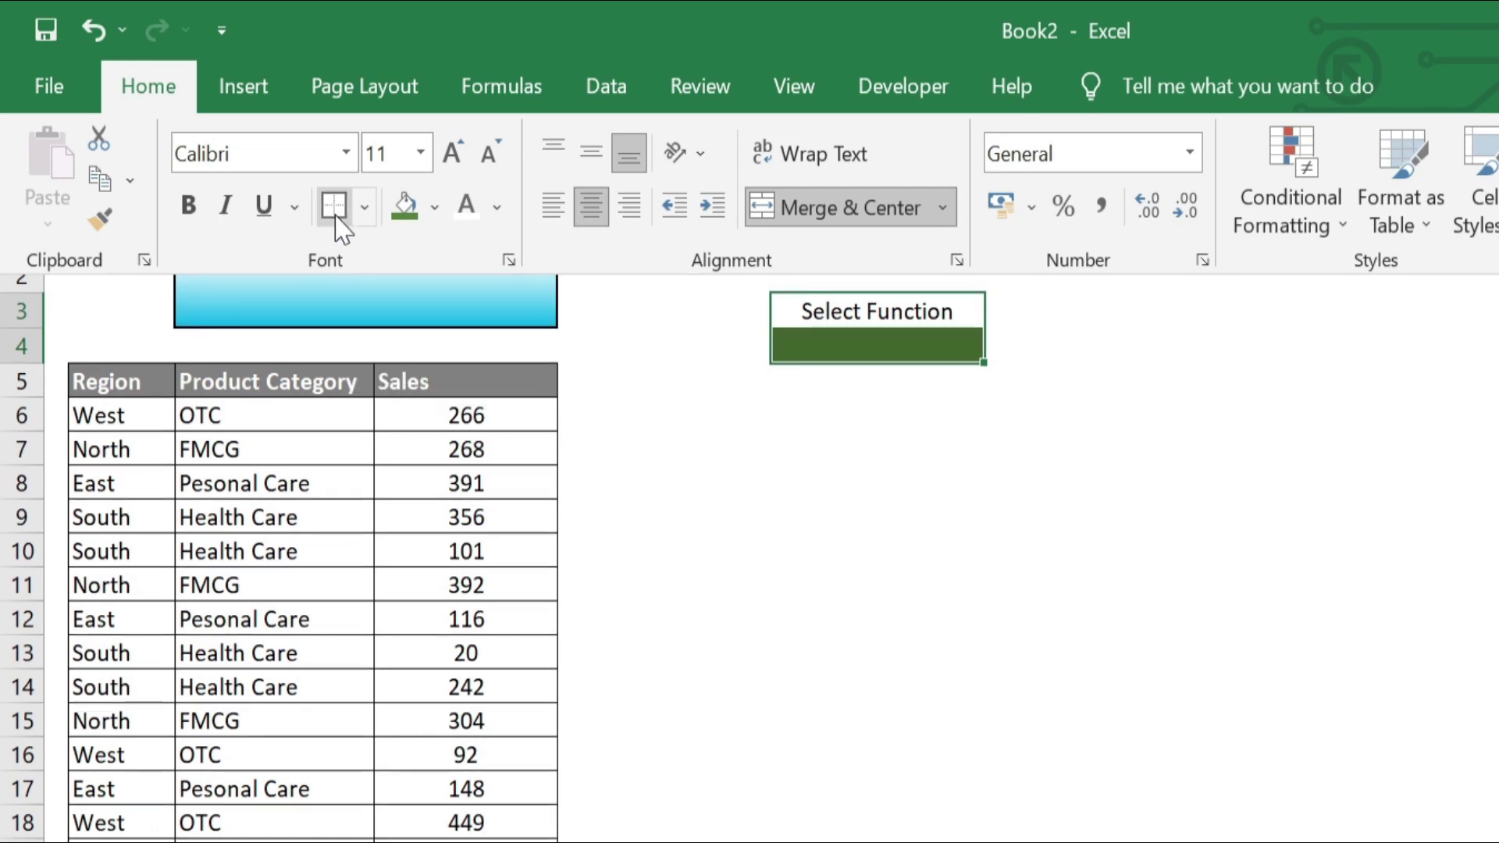
click(886, 622)
click(648, 240)
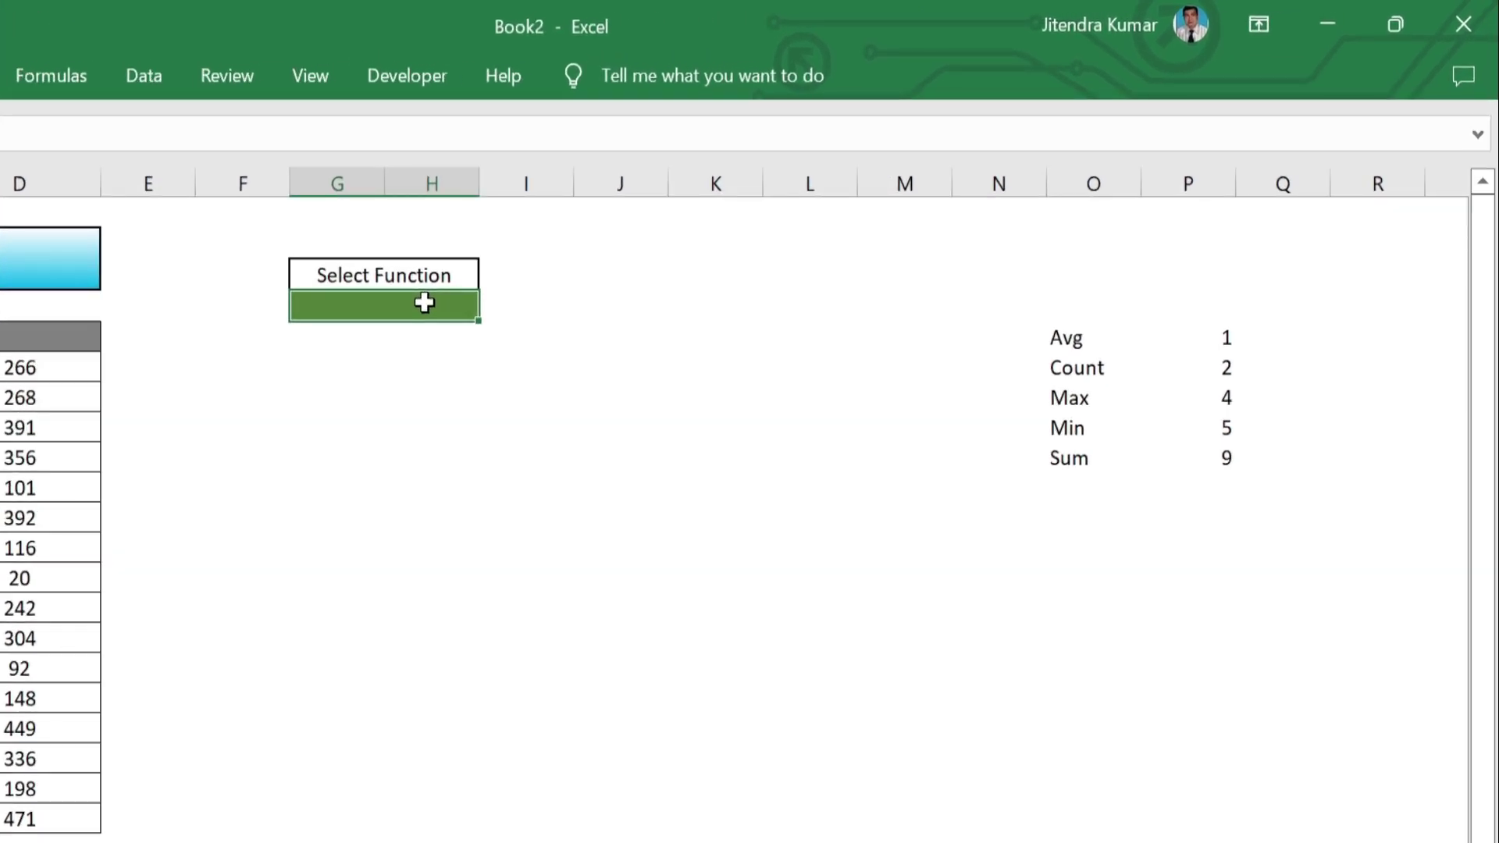
Step: Add List data validation to the green cell with source $O$5:$O$9
click(147, 90)
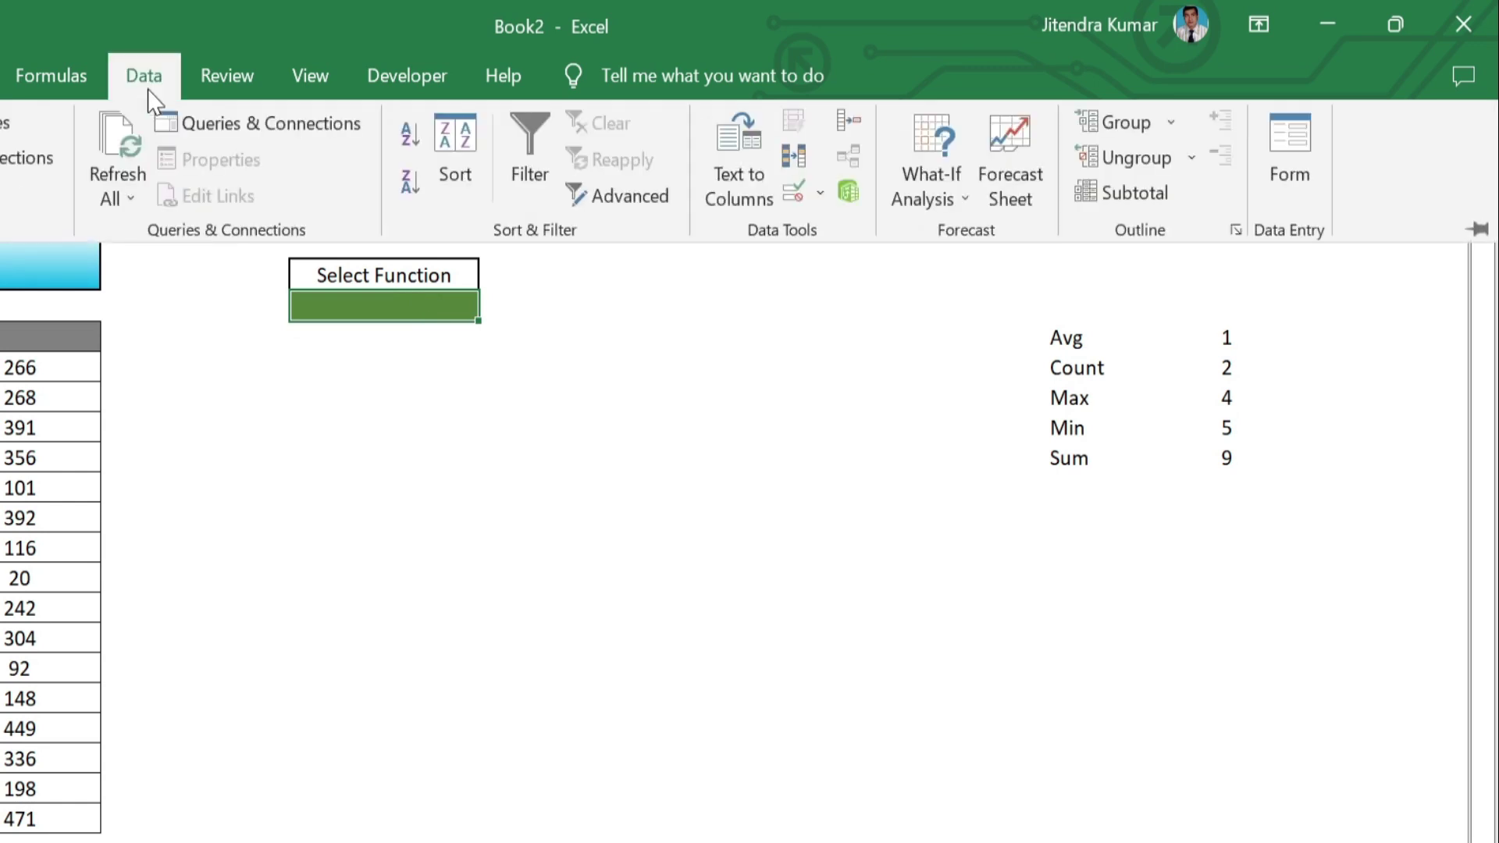
click(820, 195)
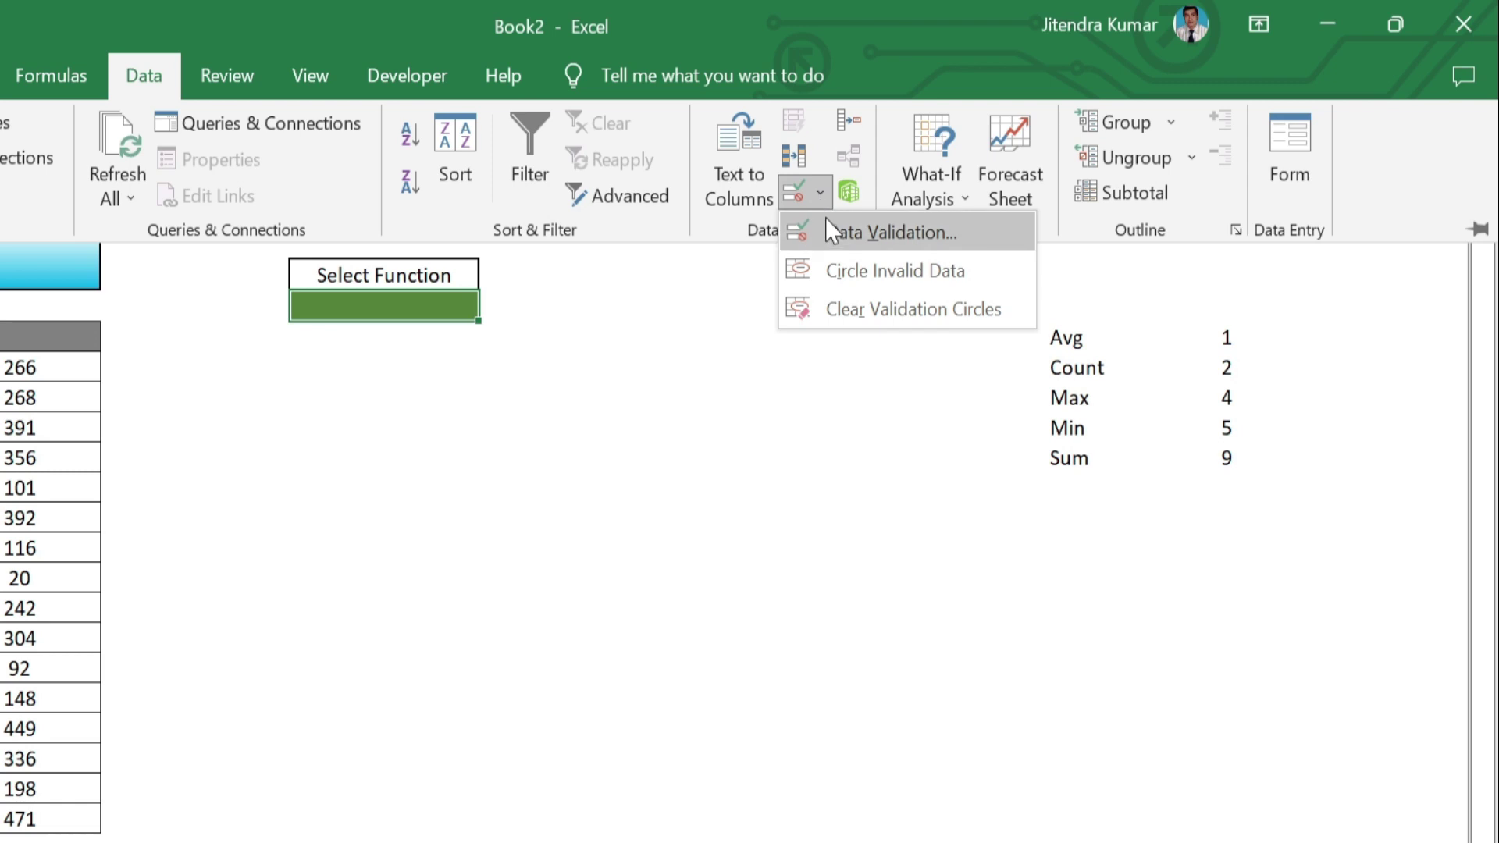
click(835, 239)
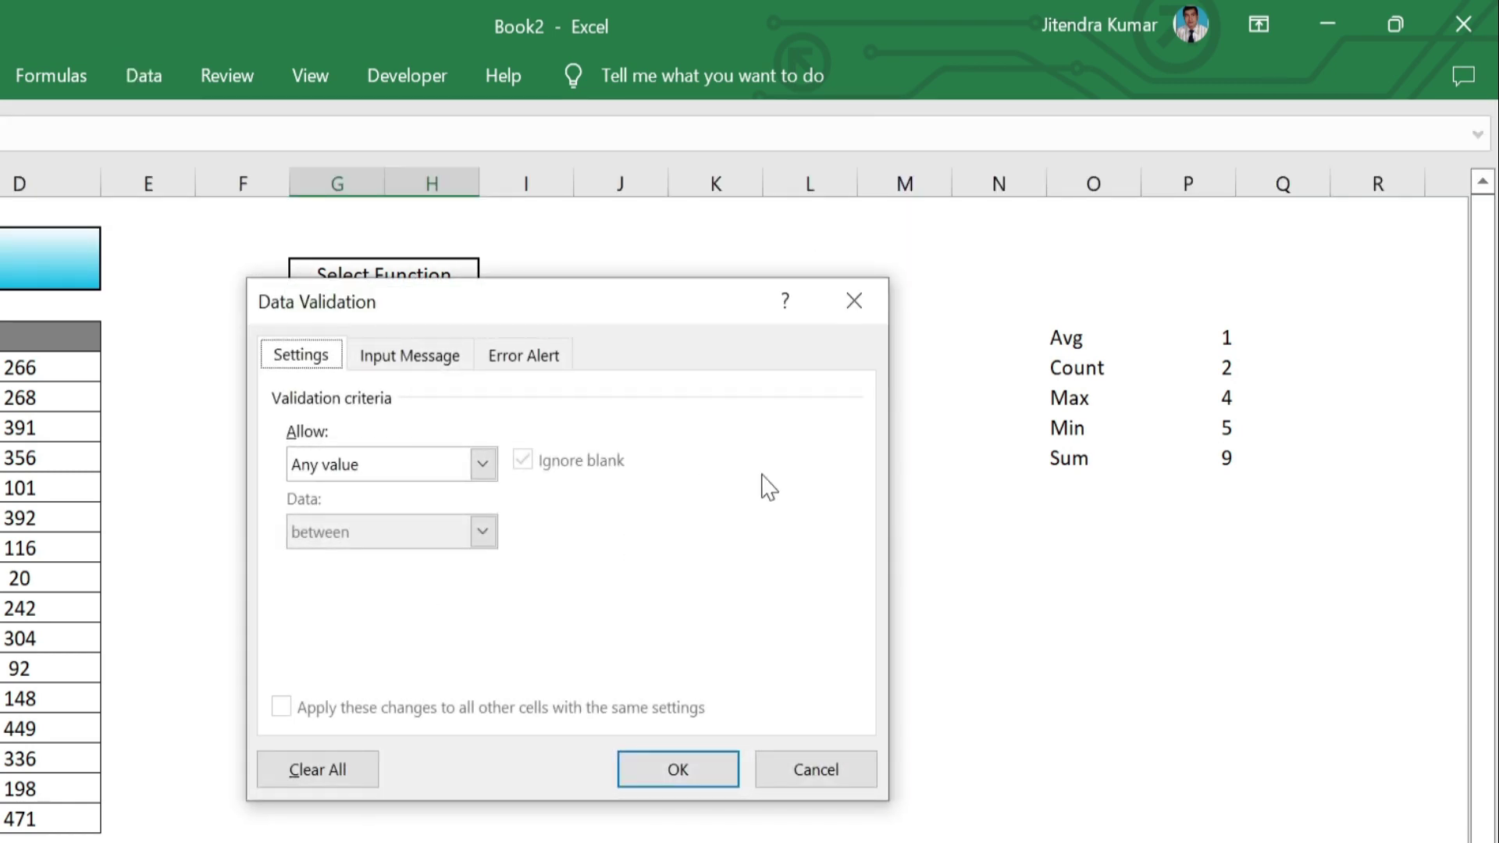
click(484, 464)
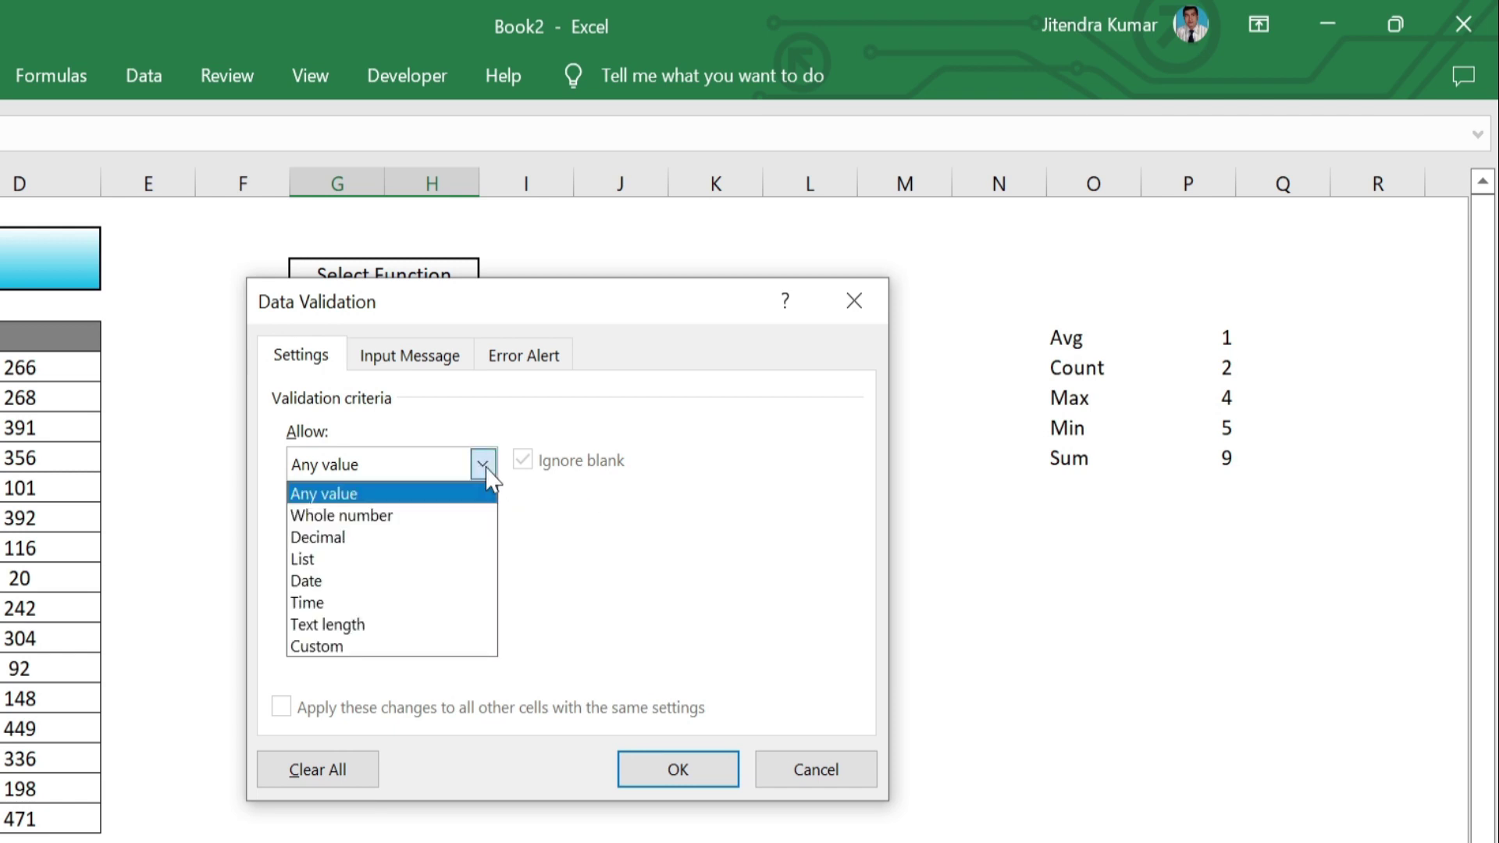
click(386, 560)
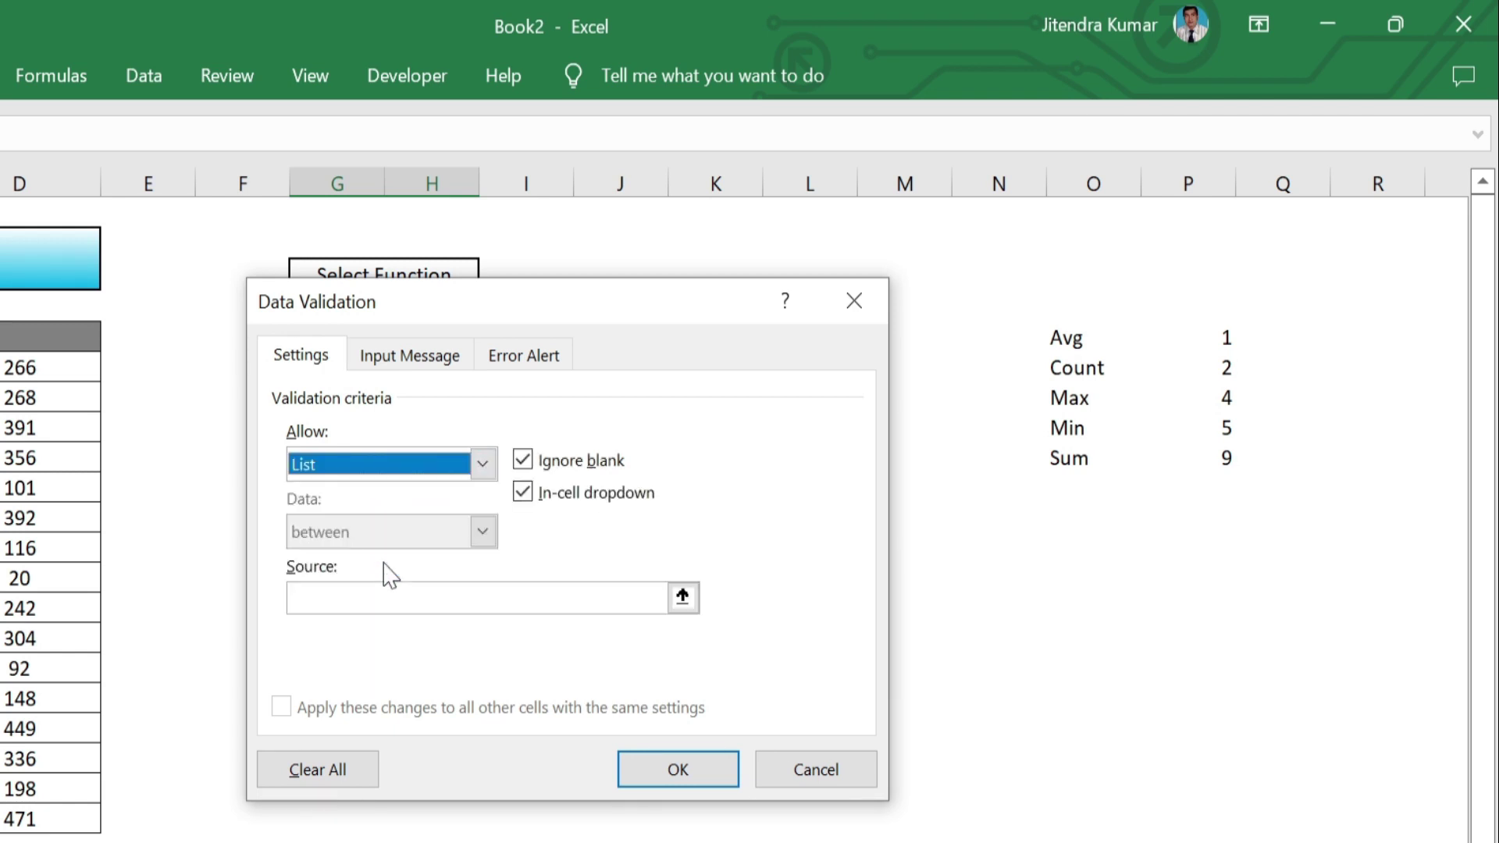
click(292, 597)
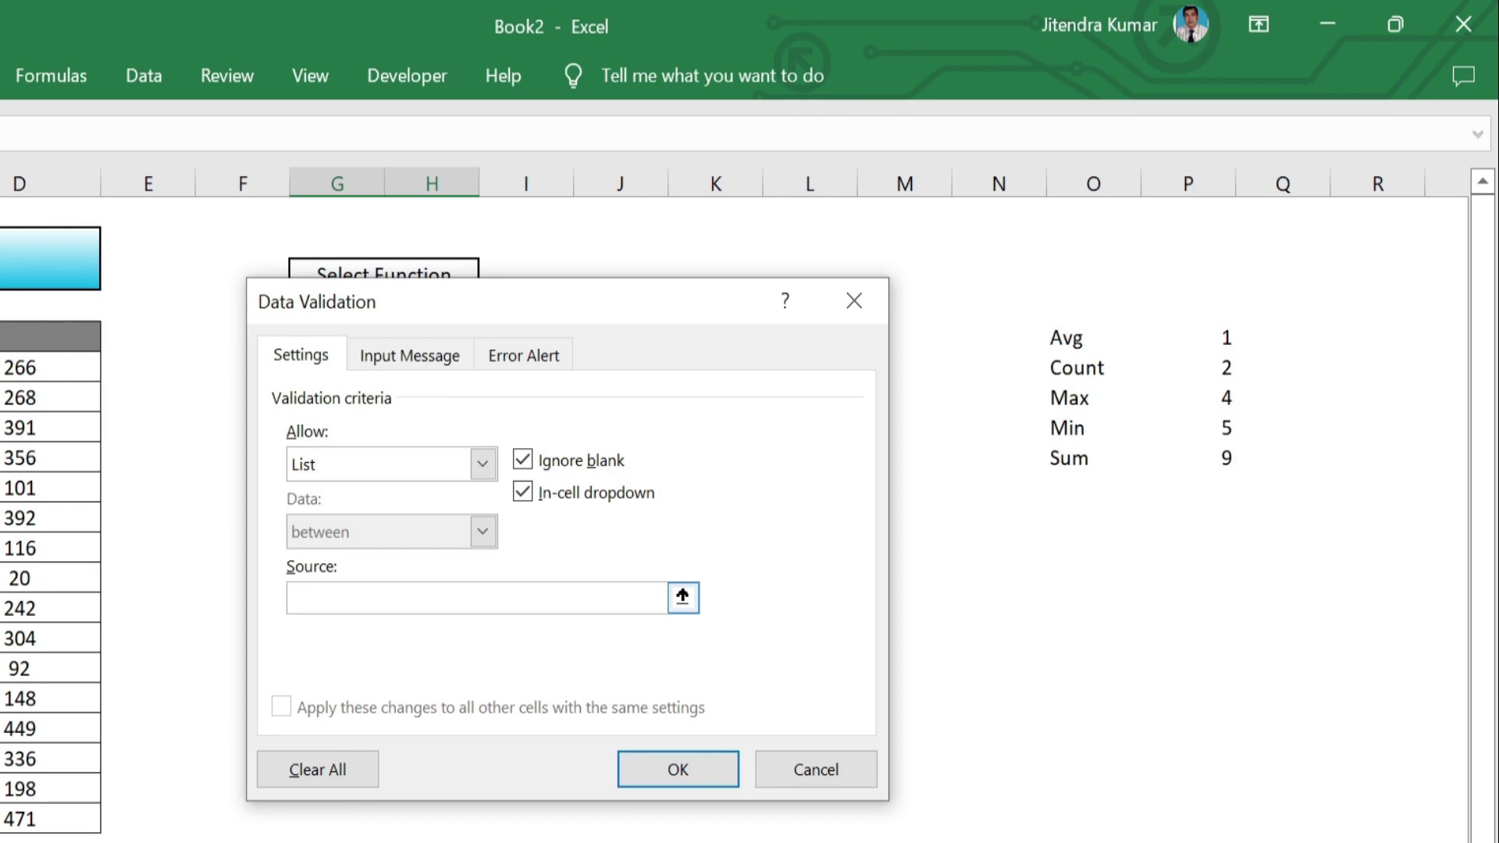
drag(1067, 338, 1084, 458)
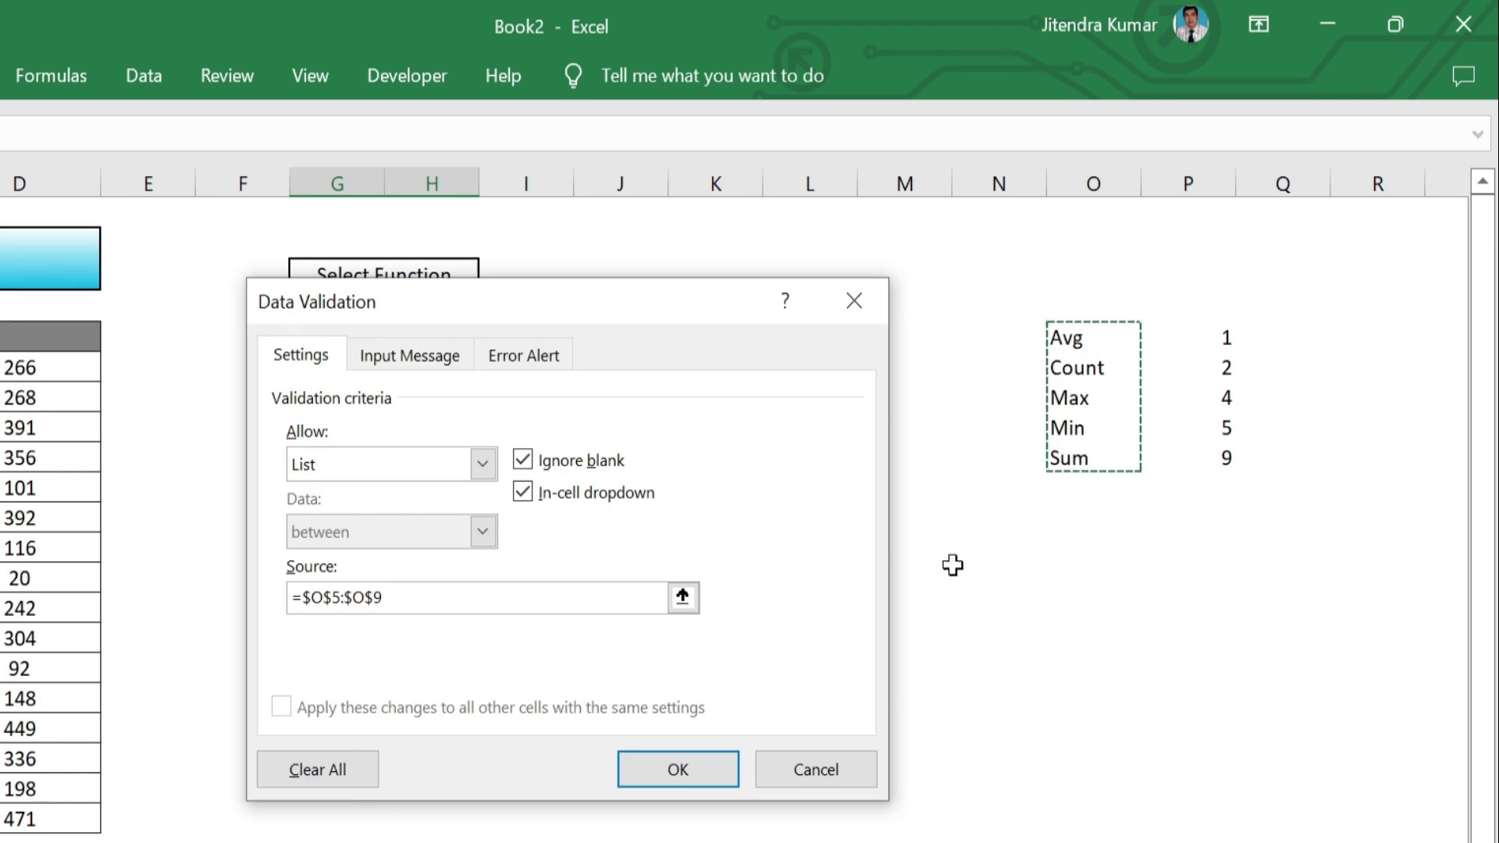
click(698, 767)
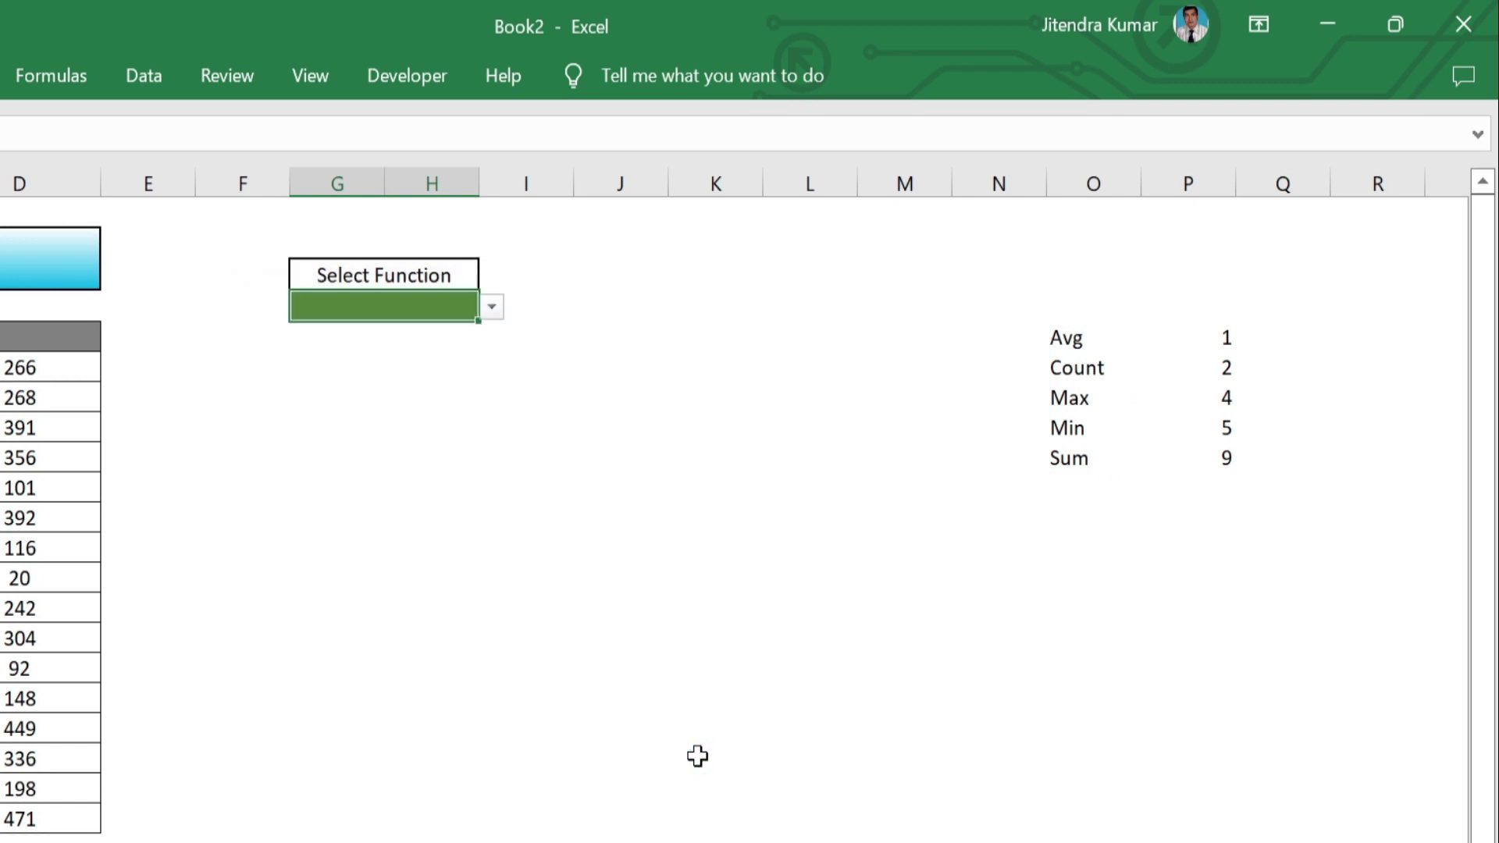
Step: Choose Min from the green Select Function dropdown
click(492, 309)
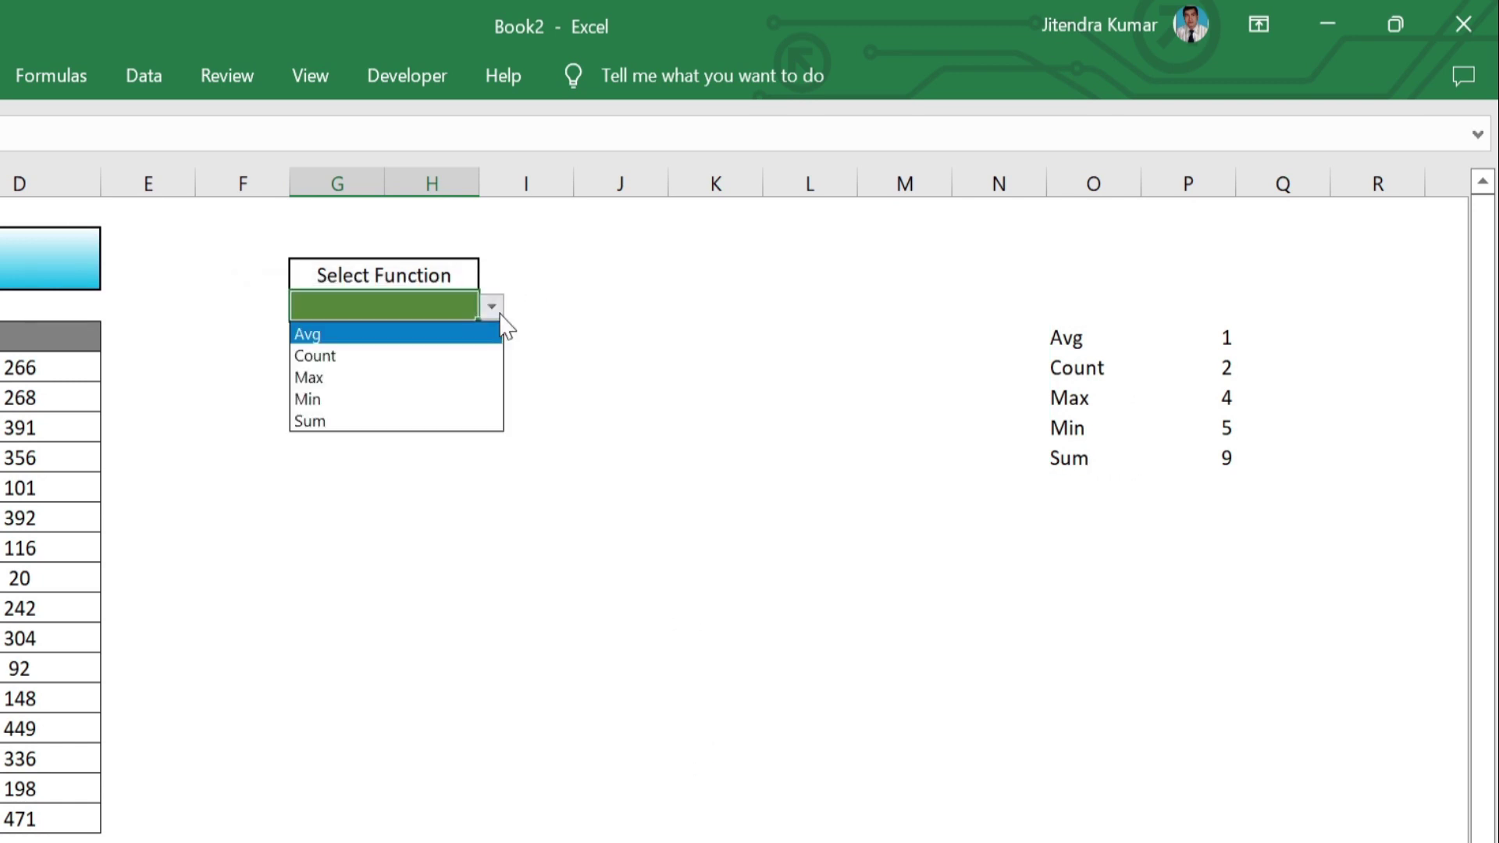
click(398, 400)
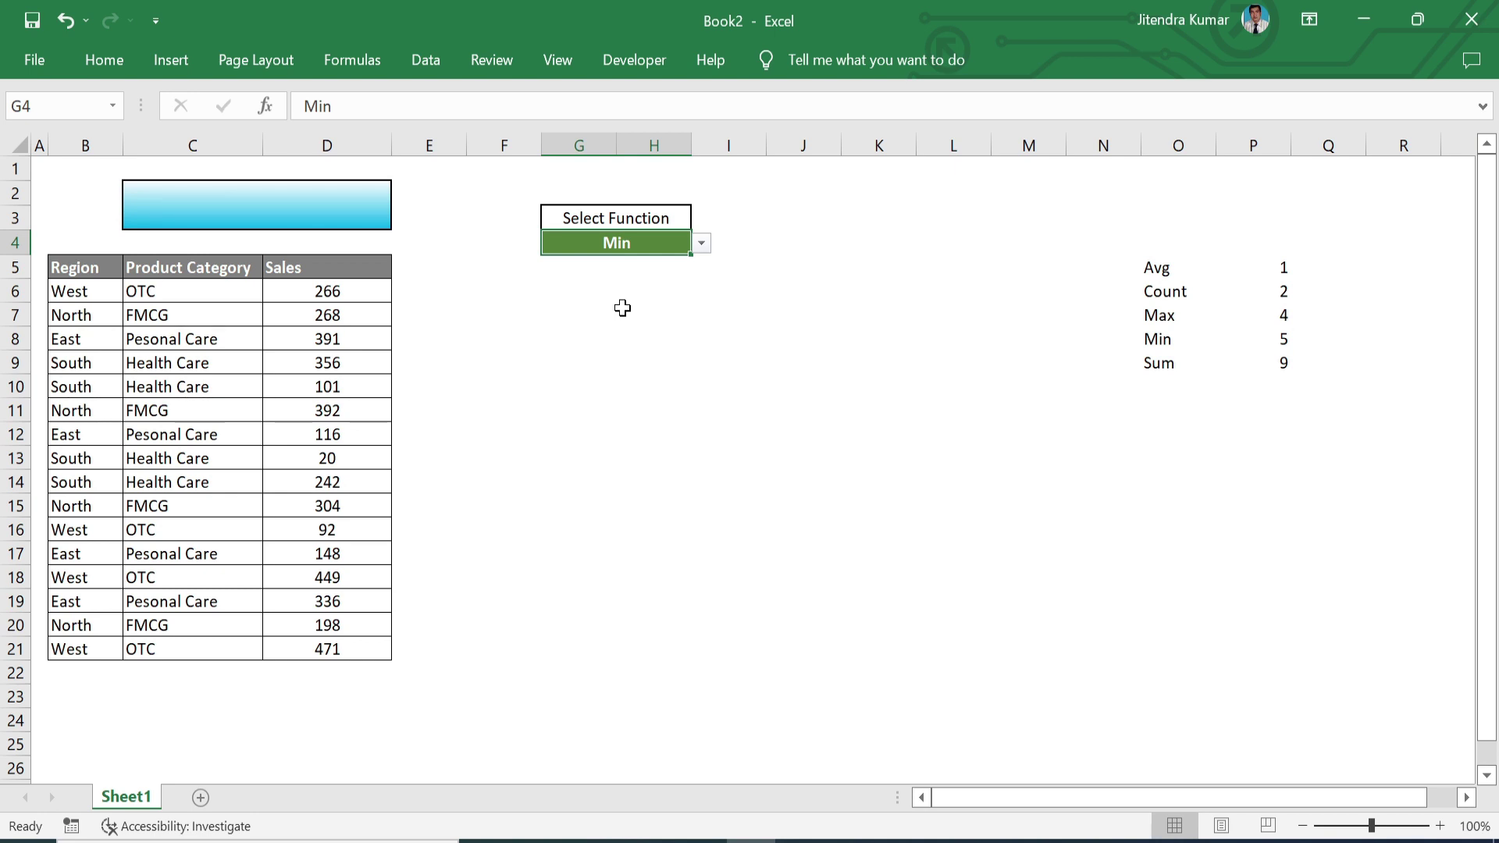
click(302, 206)
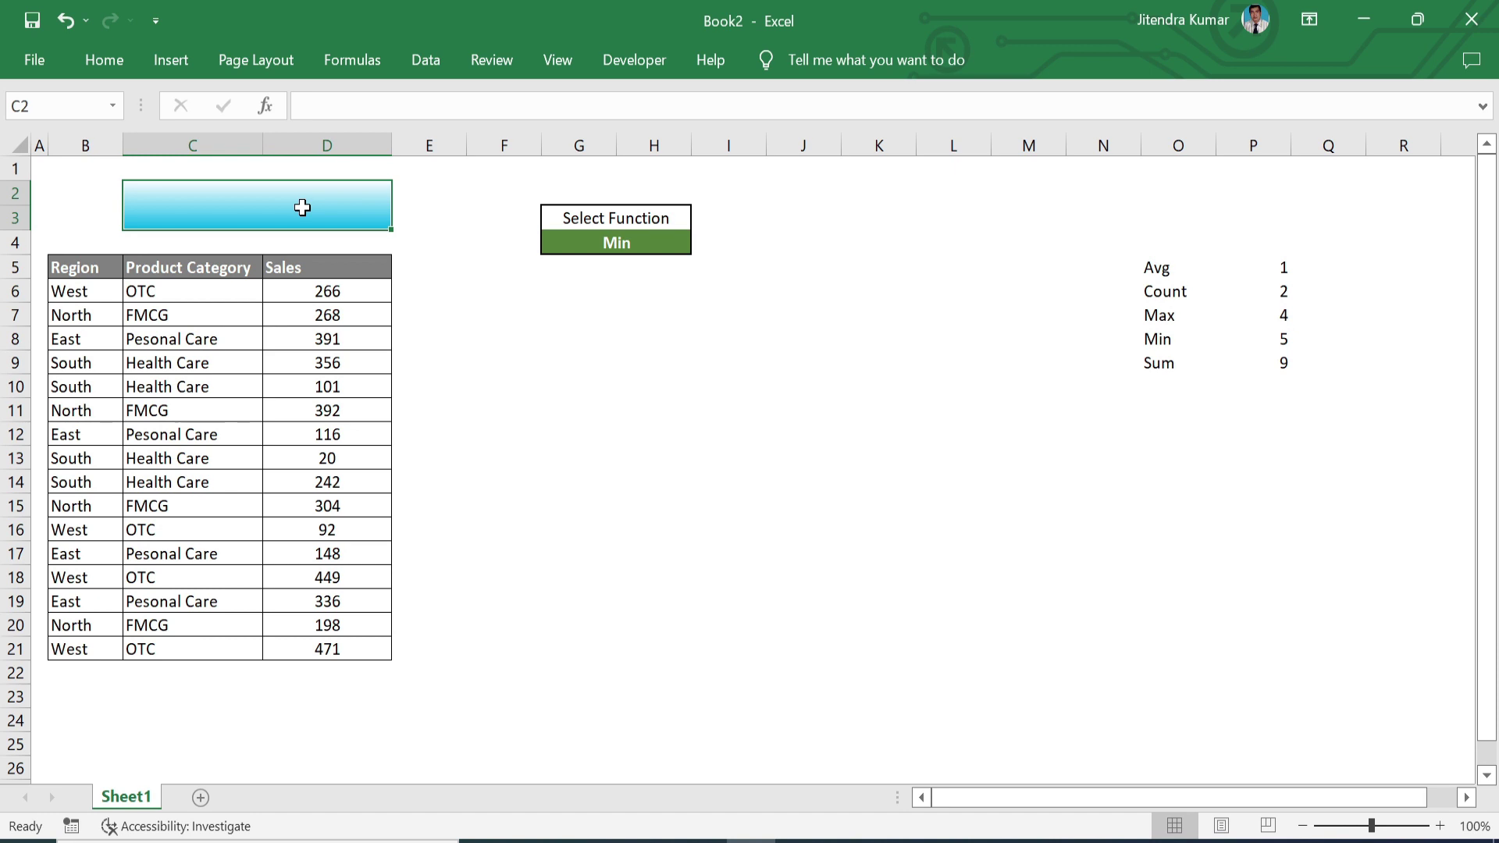
Step: Enter =VLOOKUP(G4,O5:P9,2,0) in the merged result box C2
text(=)
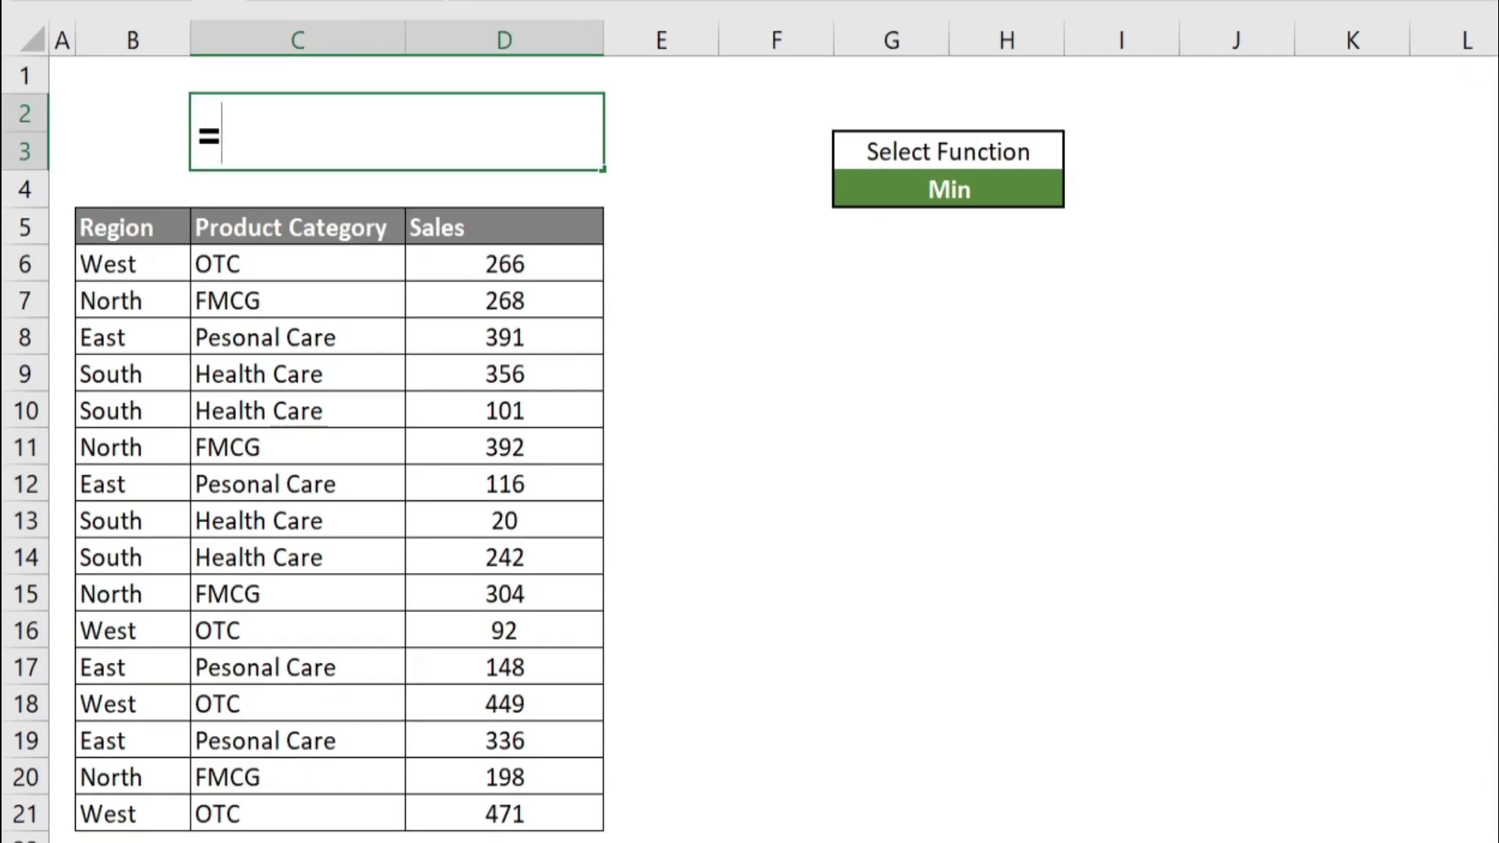
text(vloo)
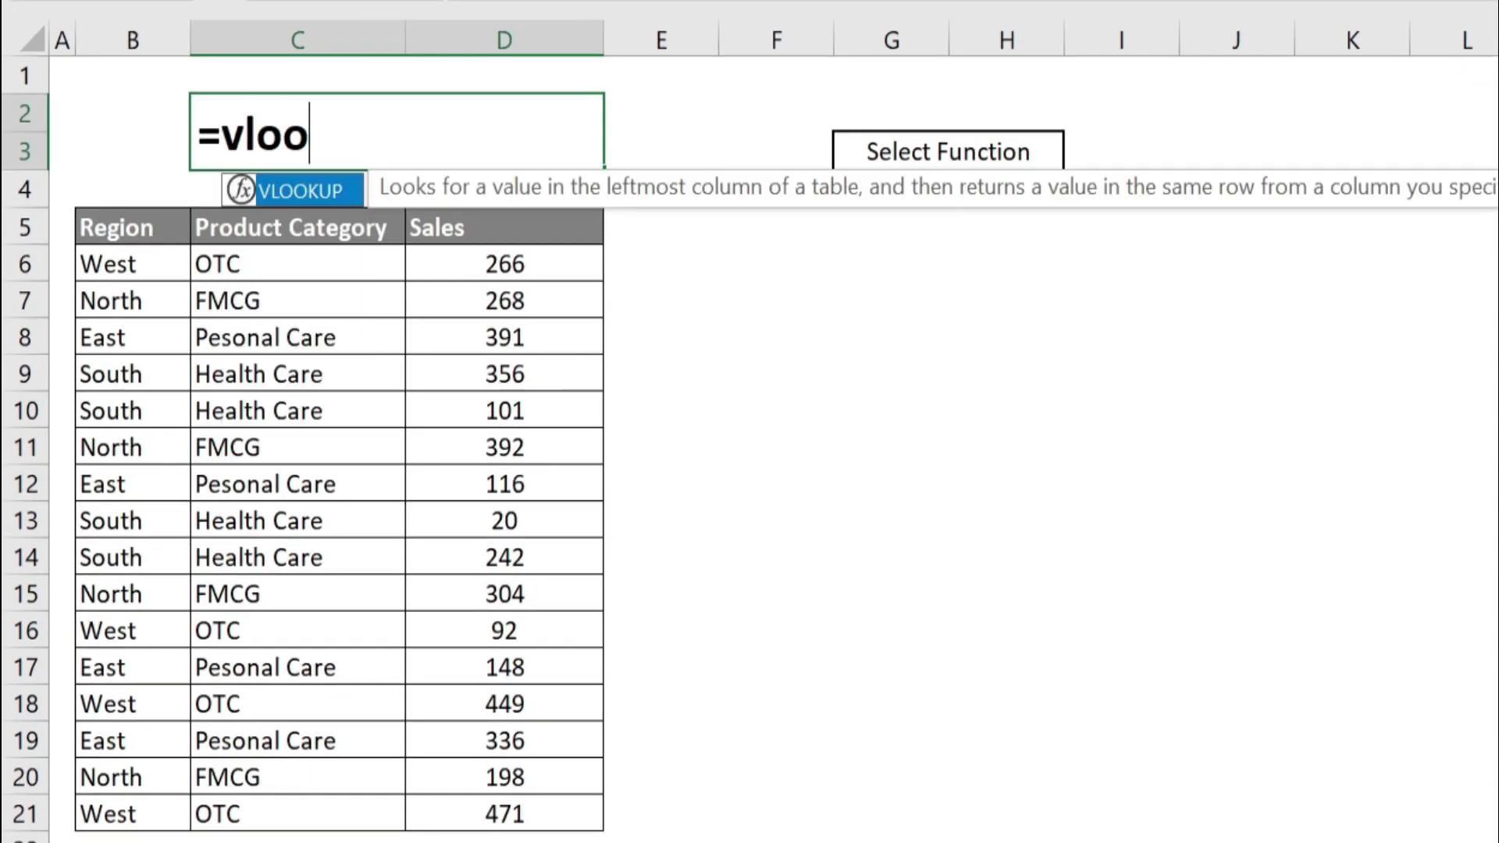
double_click(307, 190)
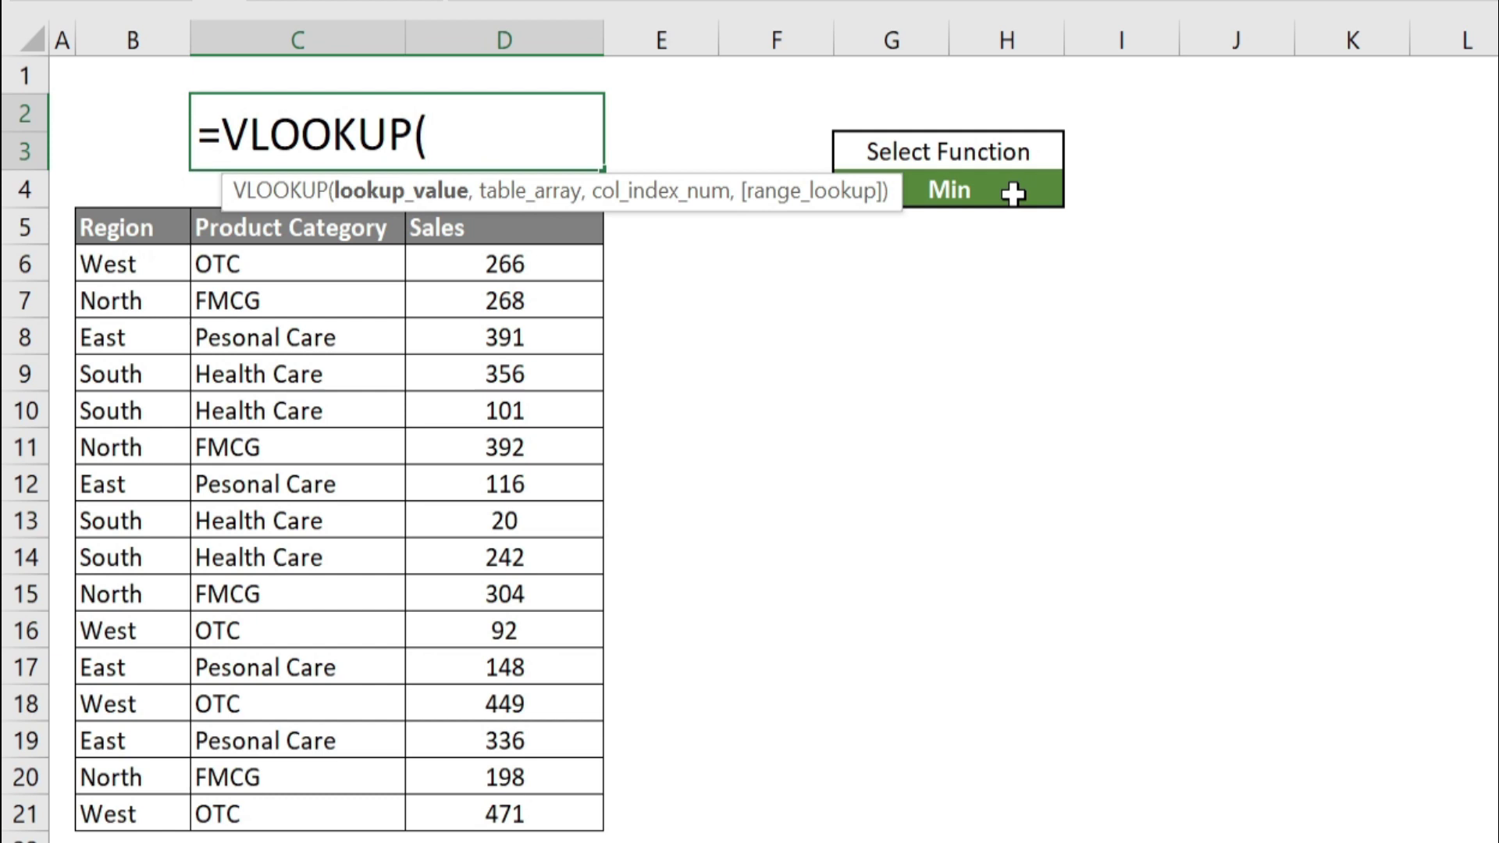
click(1014, 193)
text(,)
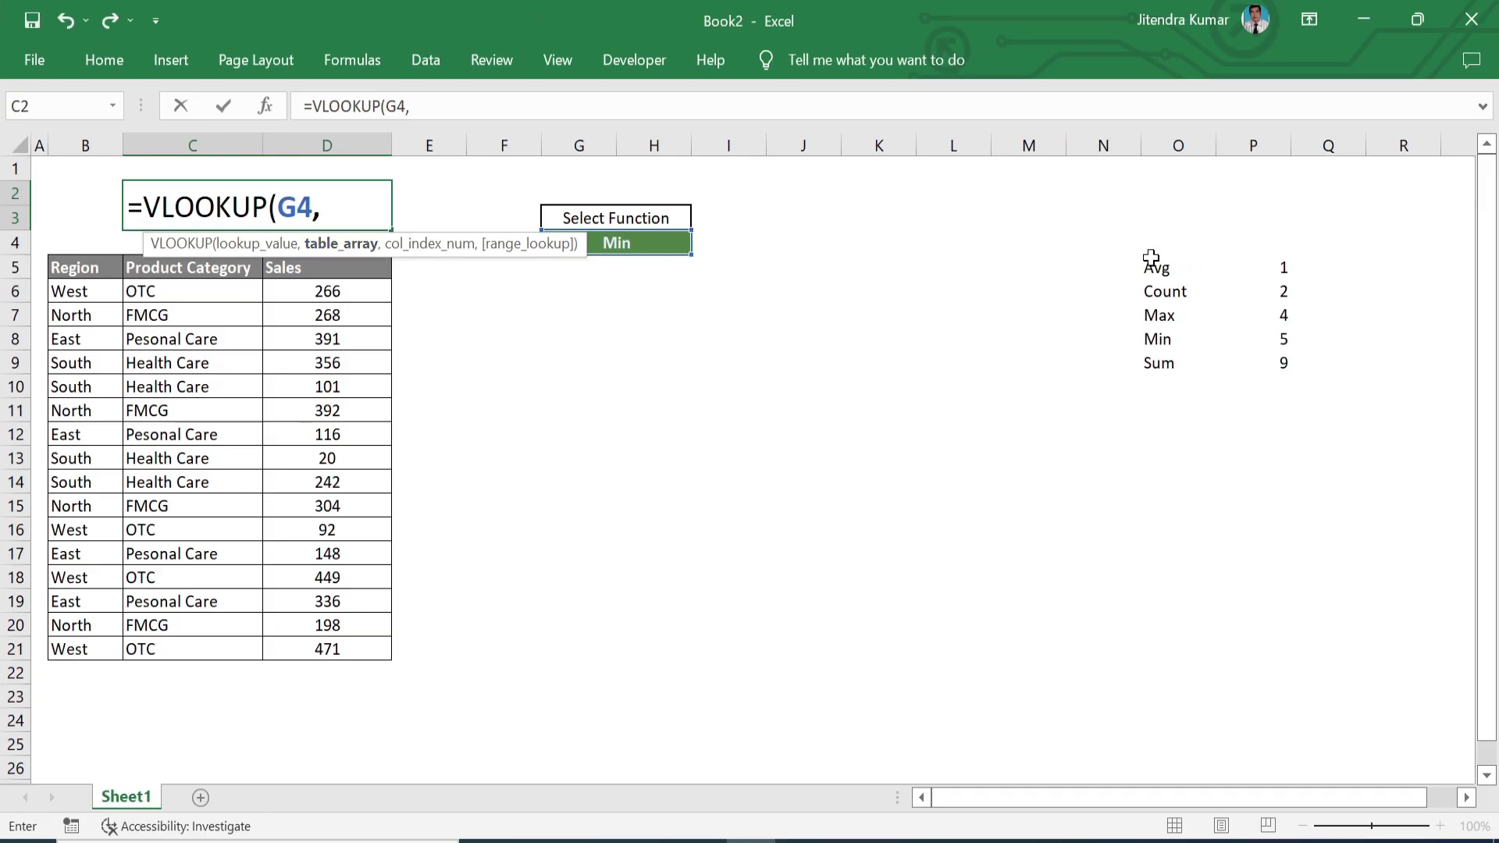
drag(1152, 258, 1260, 364)
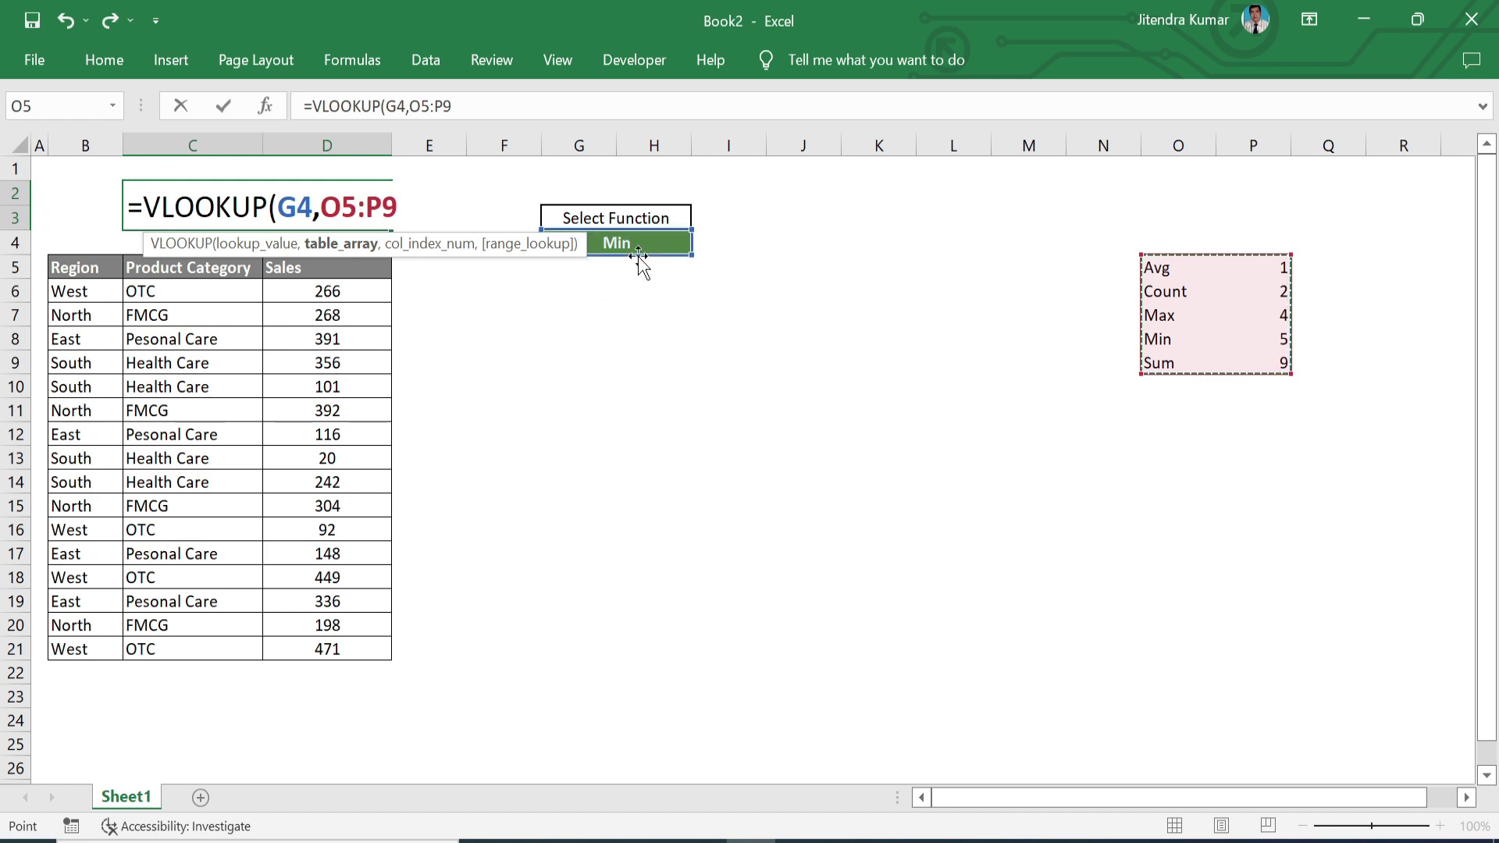
text(,)
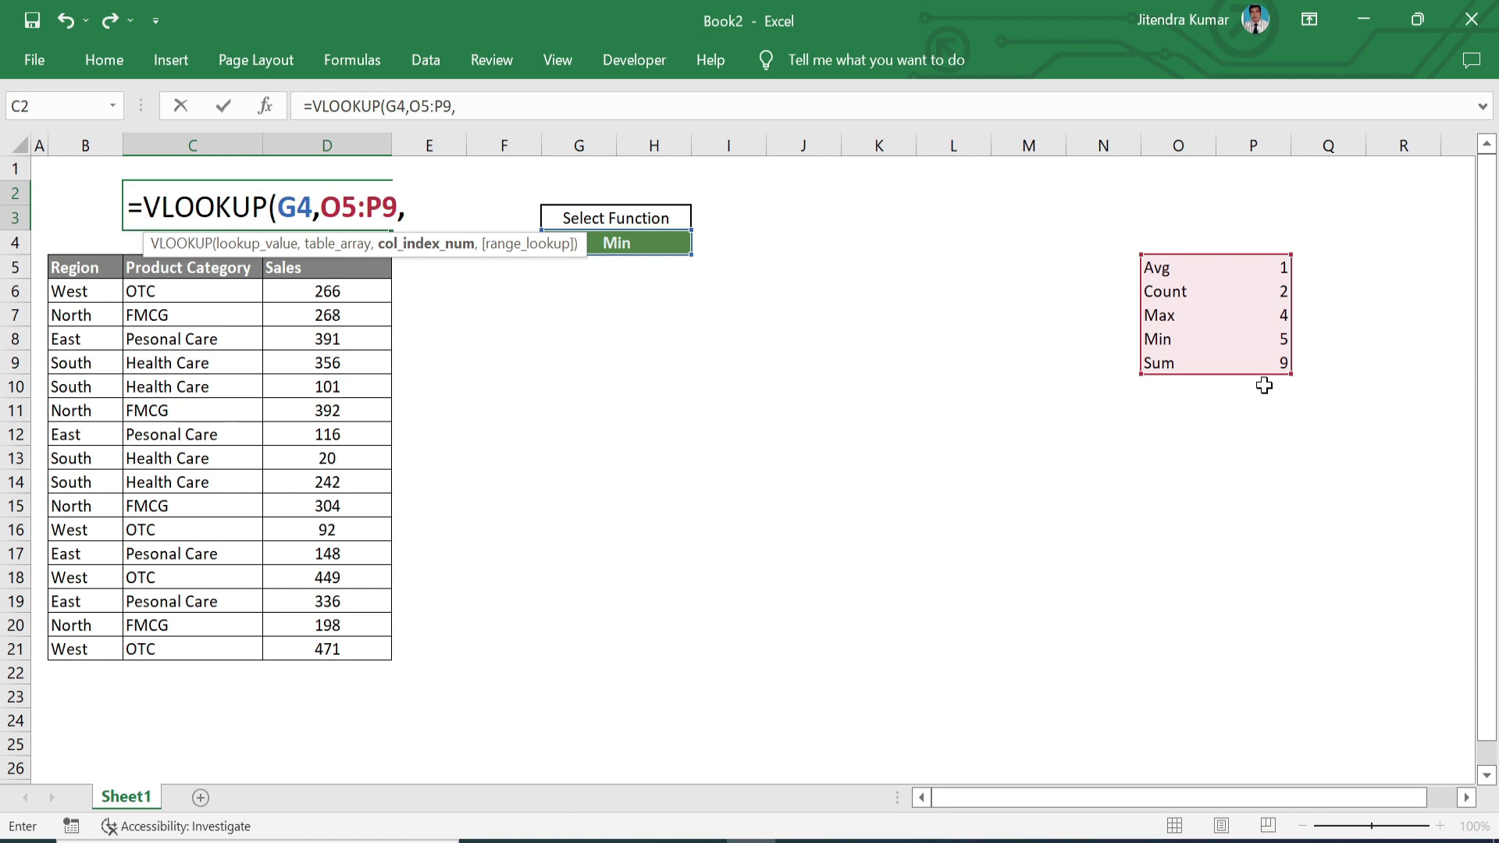
text(2)
text(,)
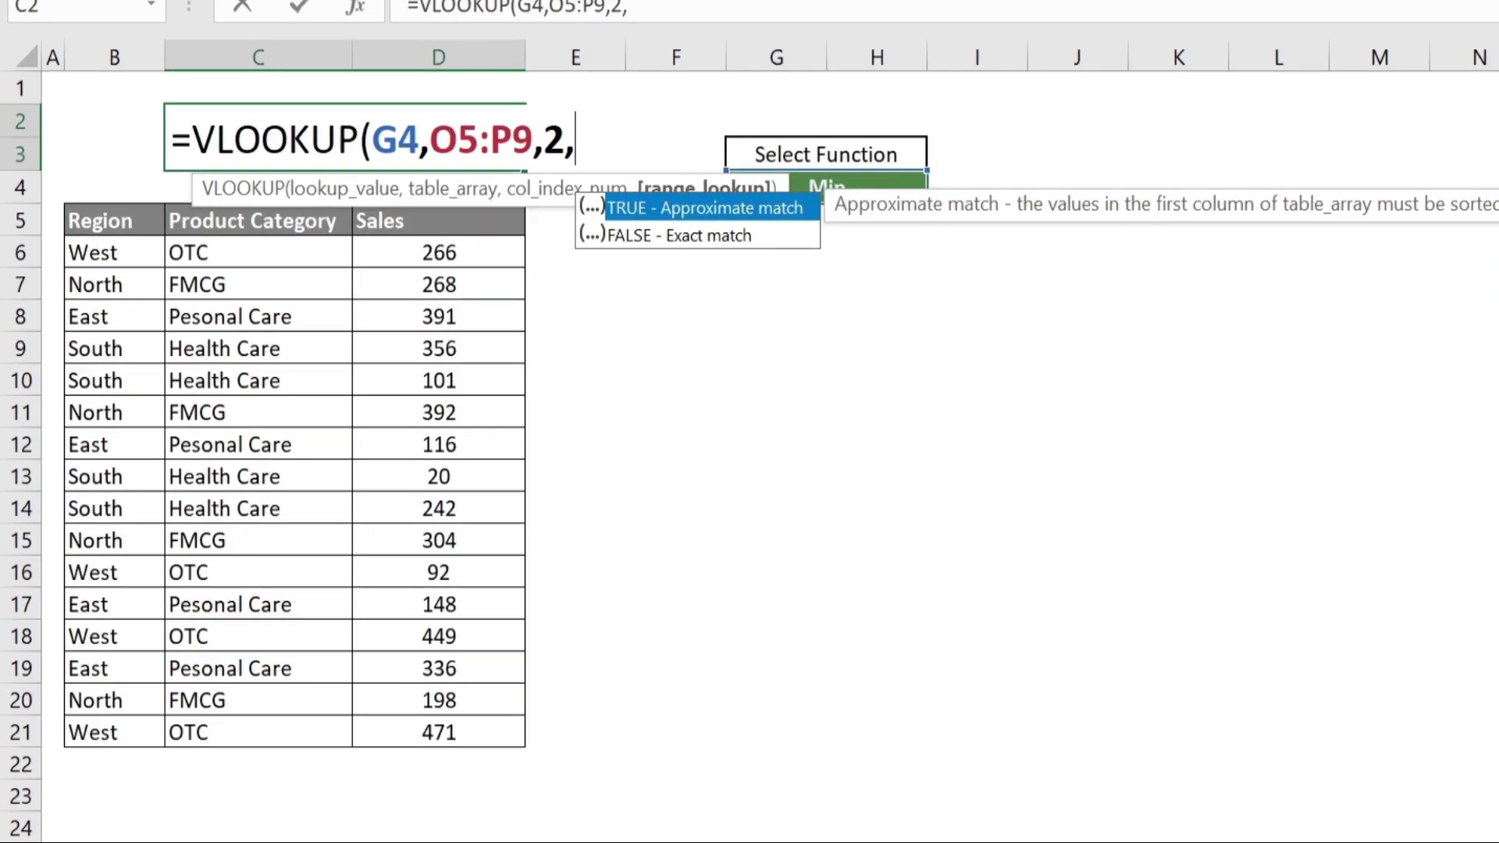
text(0)
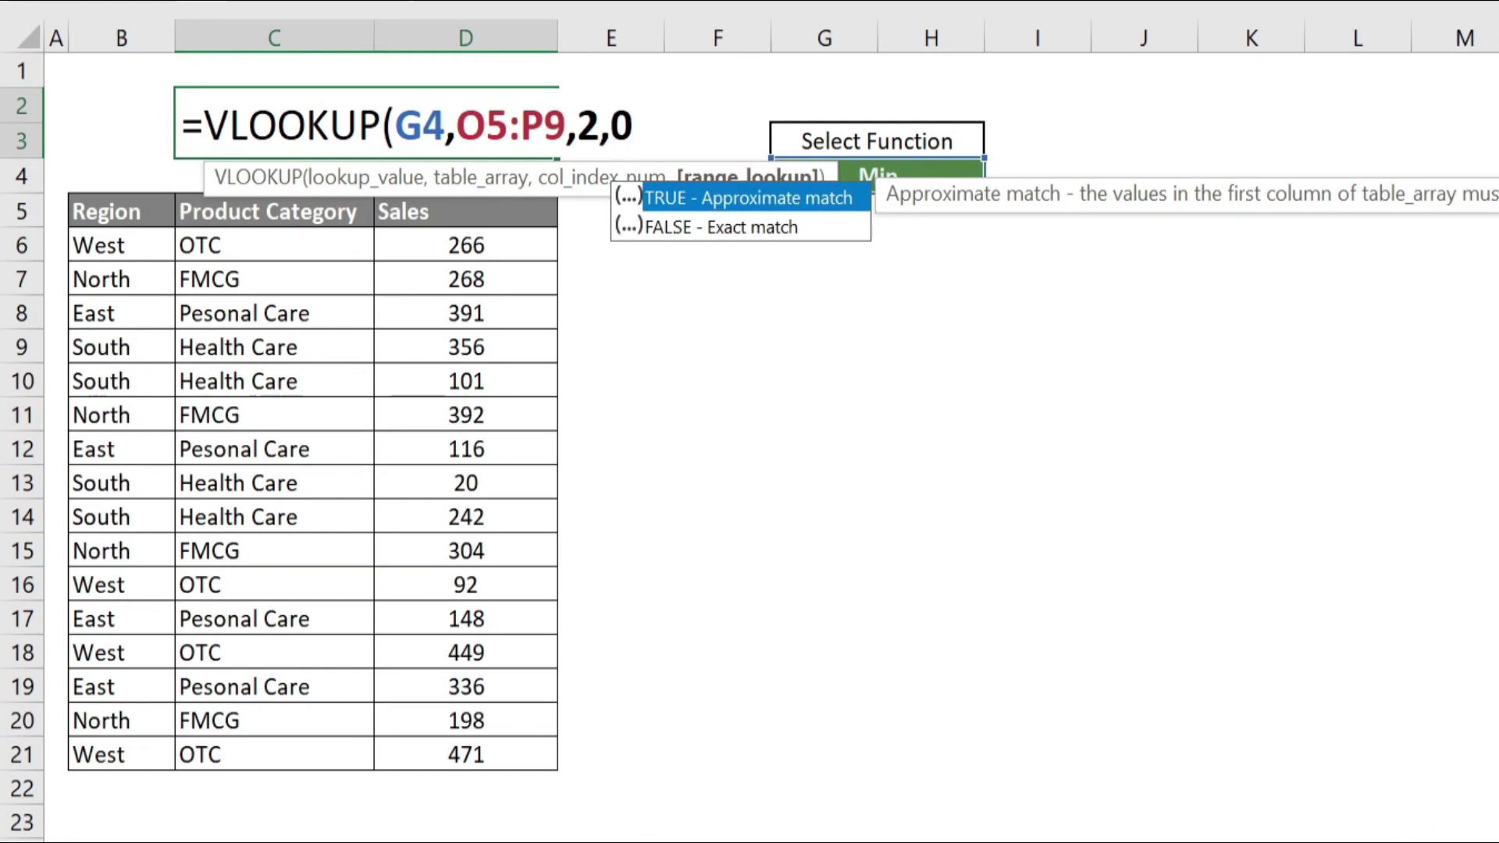
text())
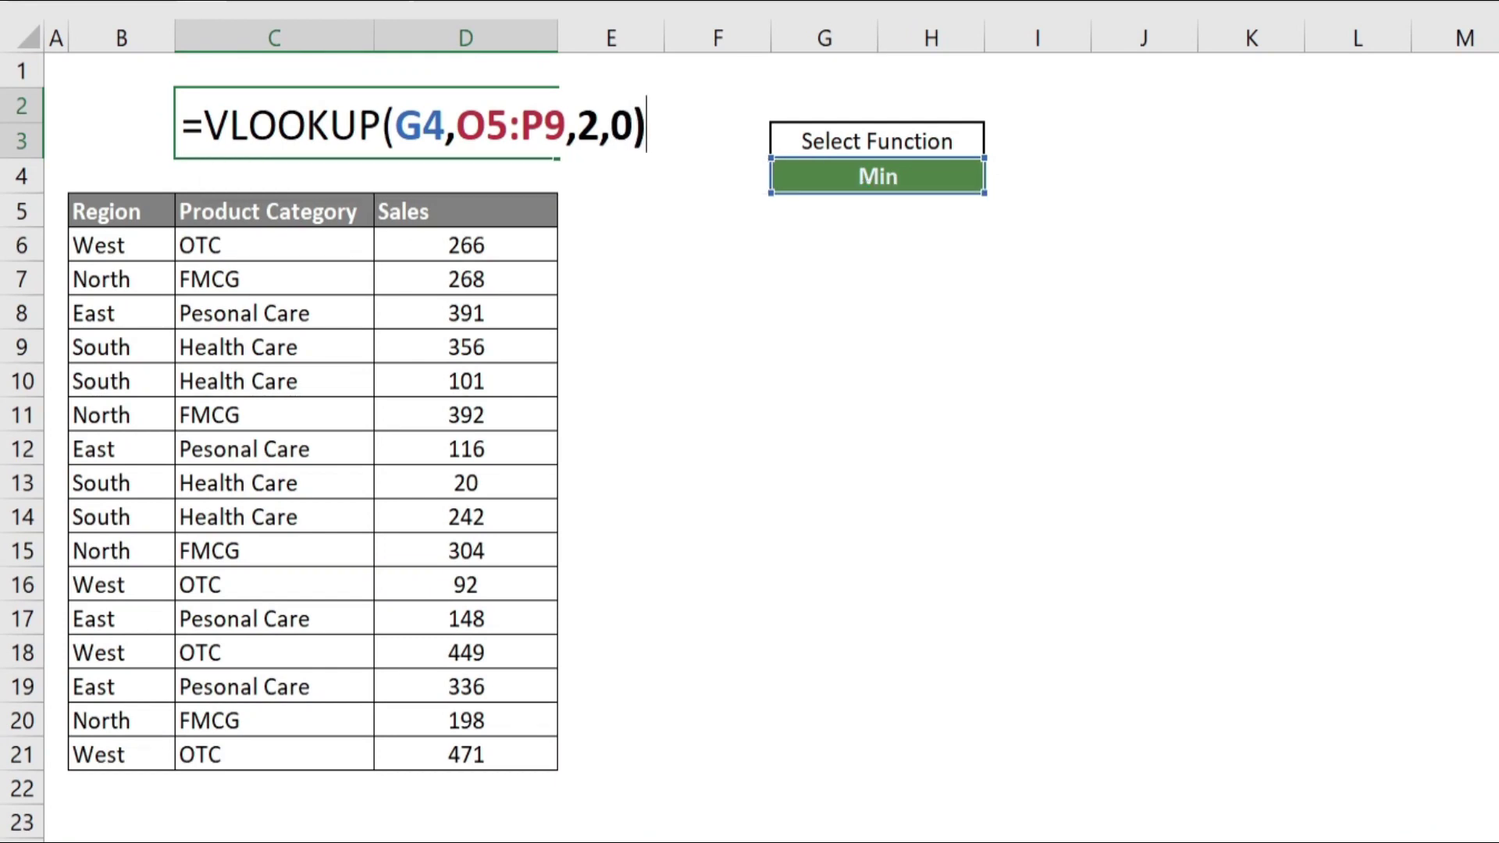
key(Return)
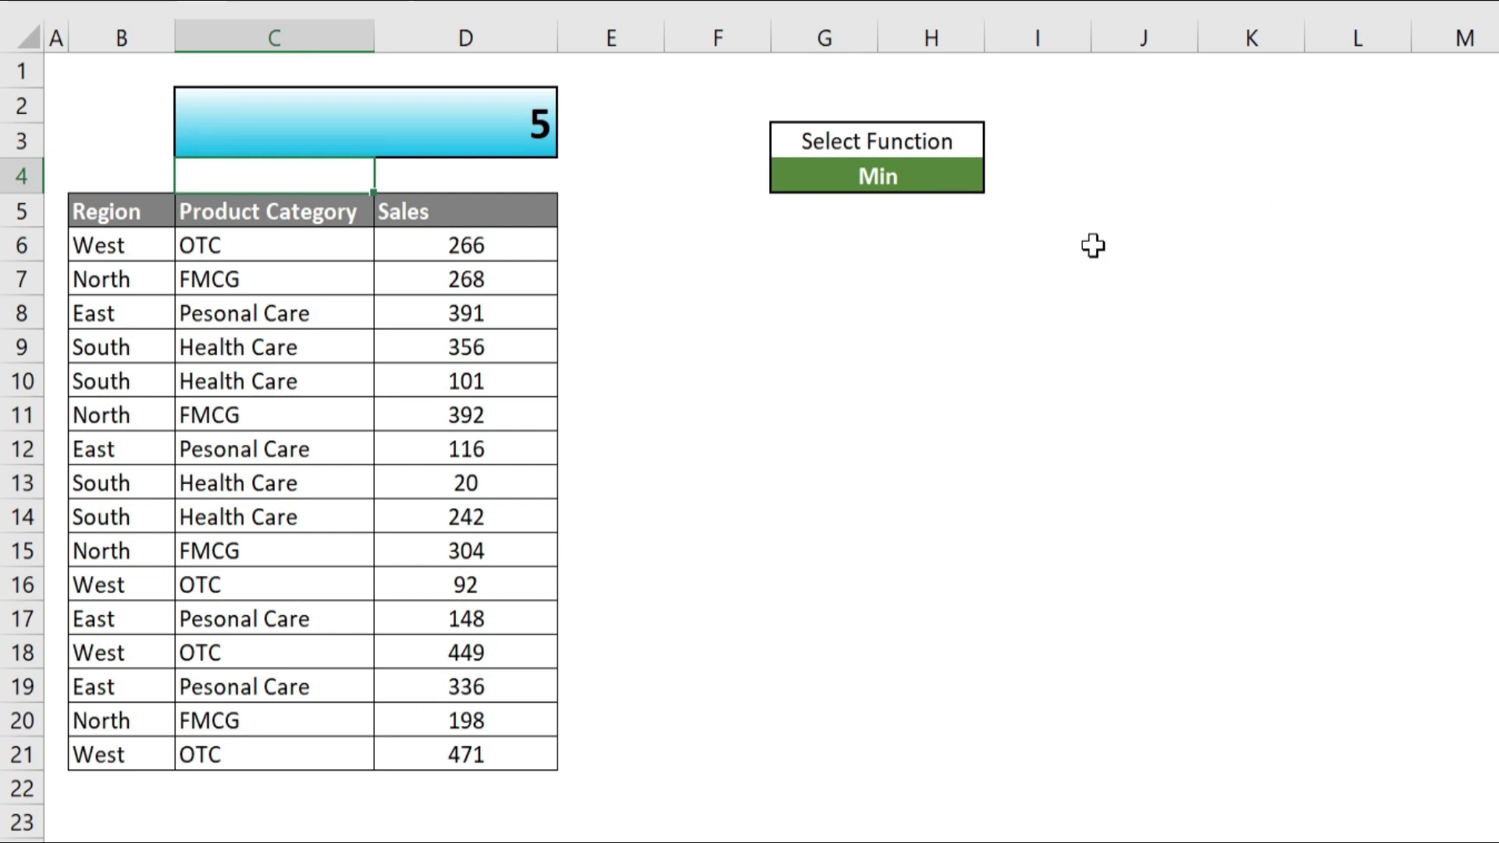
Step: Centre the result in C2, pick Sum in the dropdown so it shows 9, then reopen C2's formula
click(463, 124)
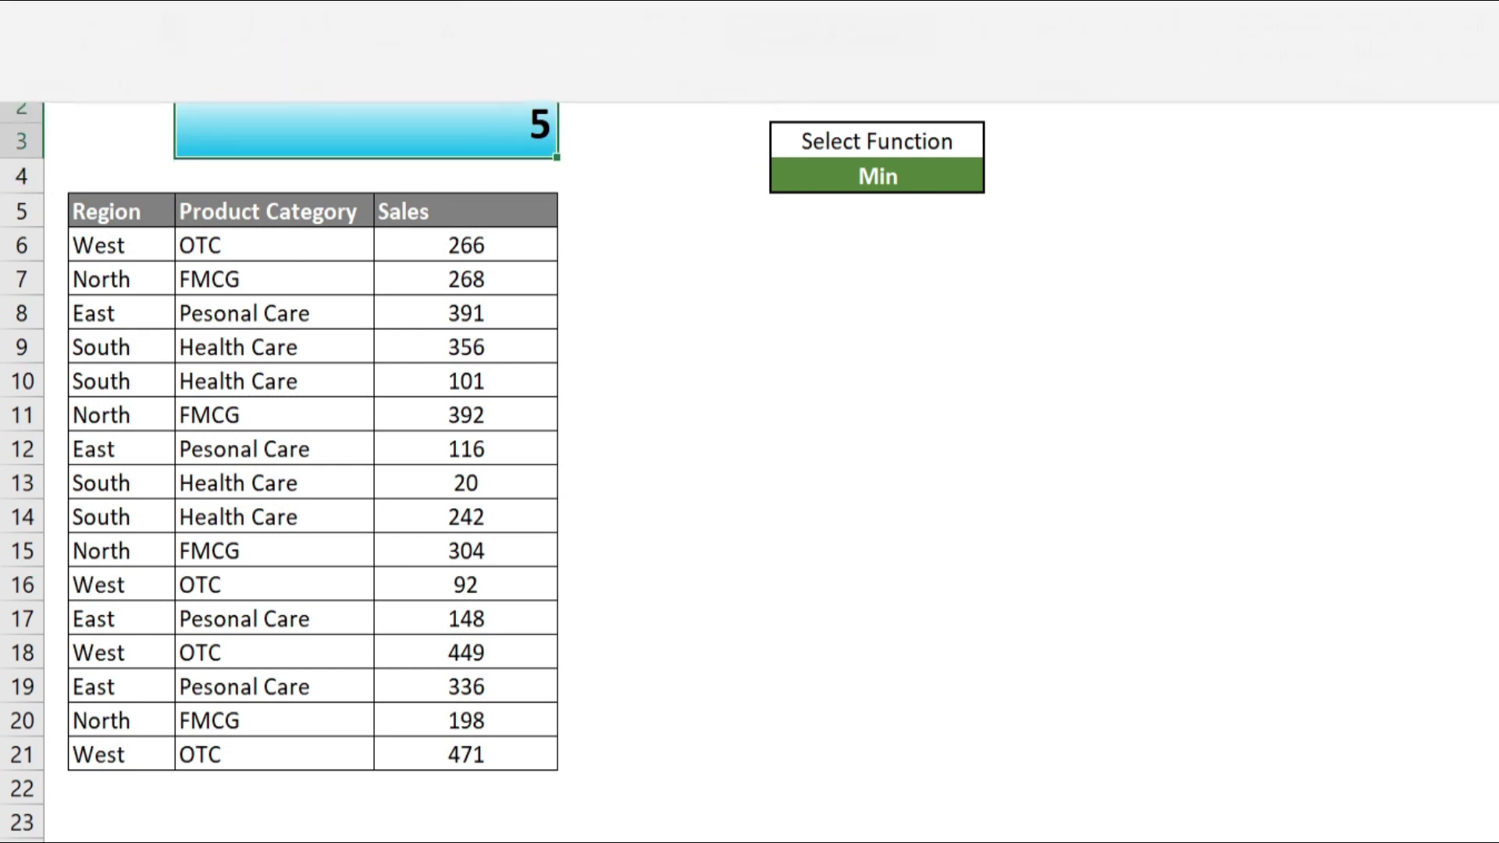
click(592, 36)
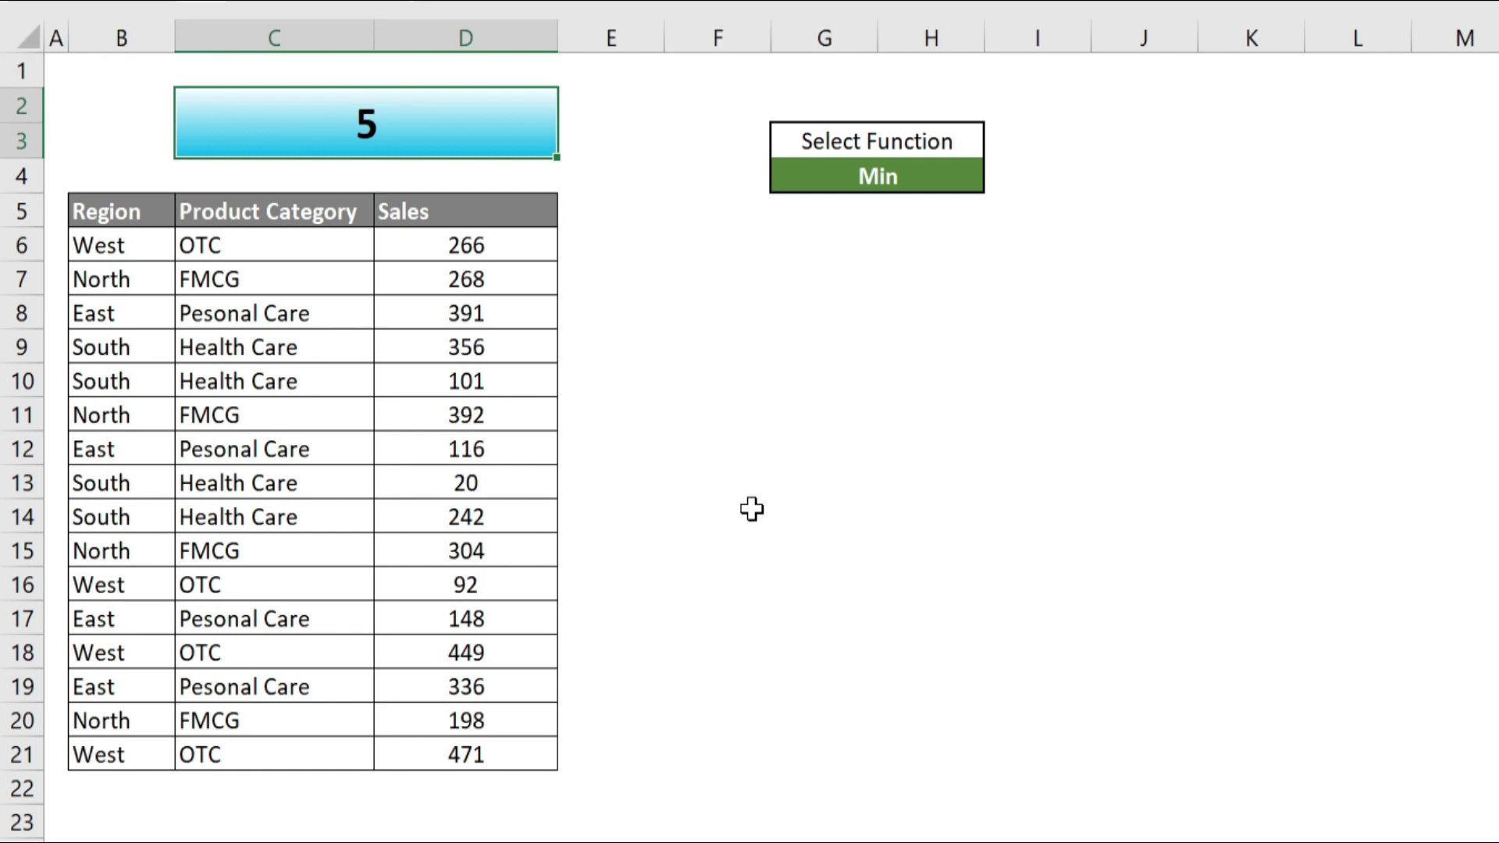
click(957, 178)
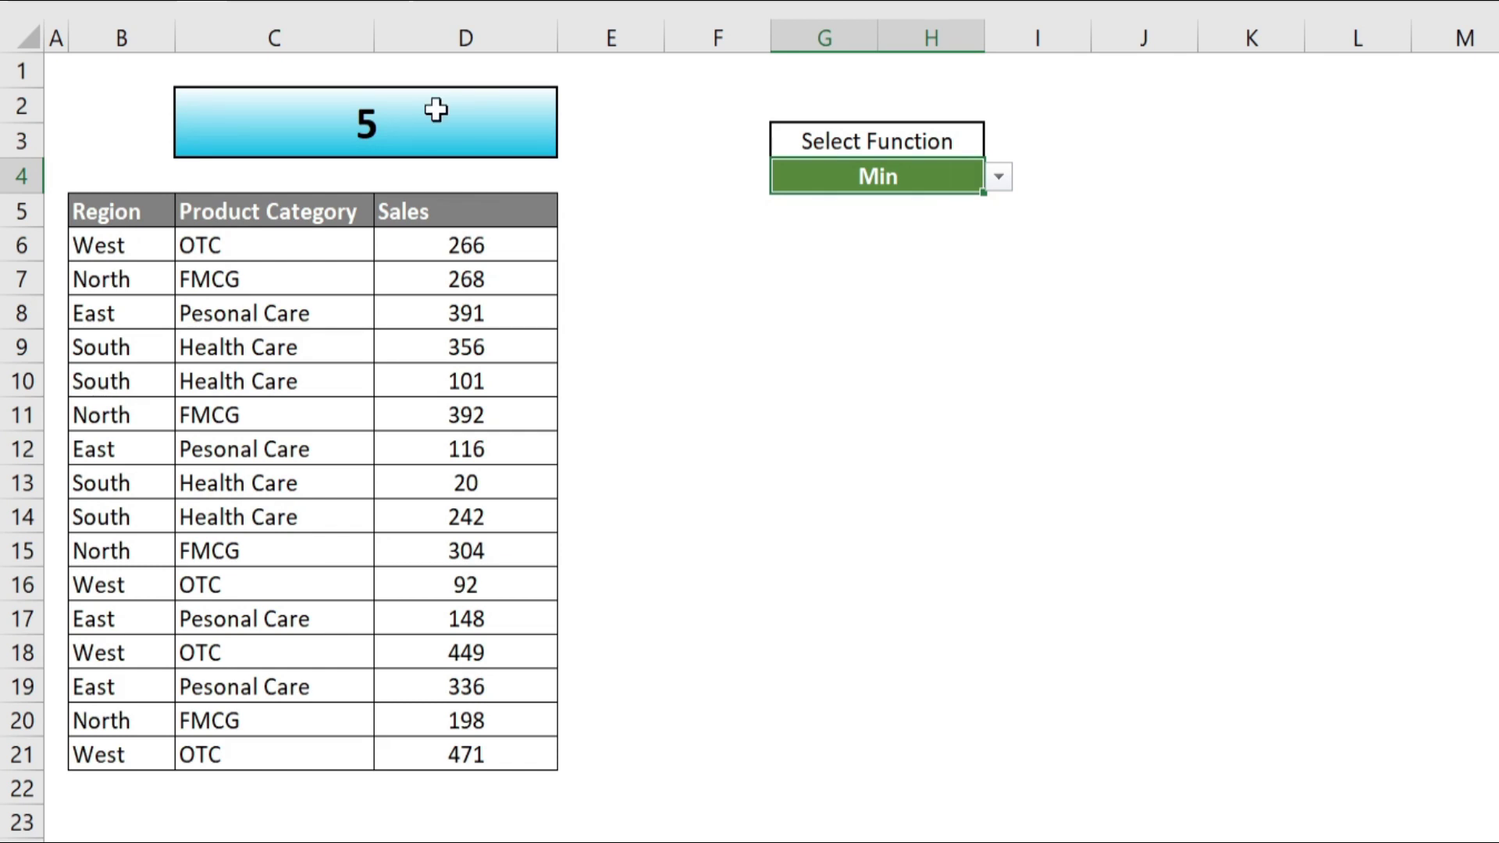
click(999, 178)
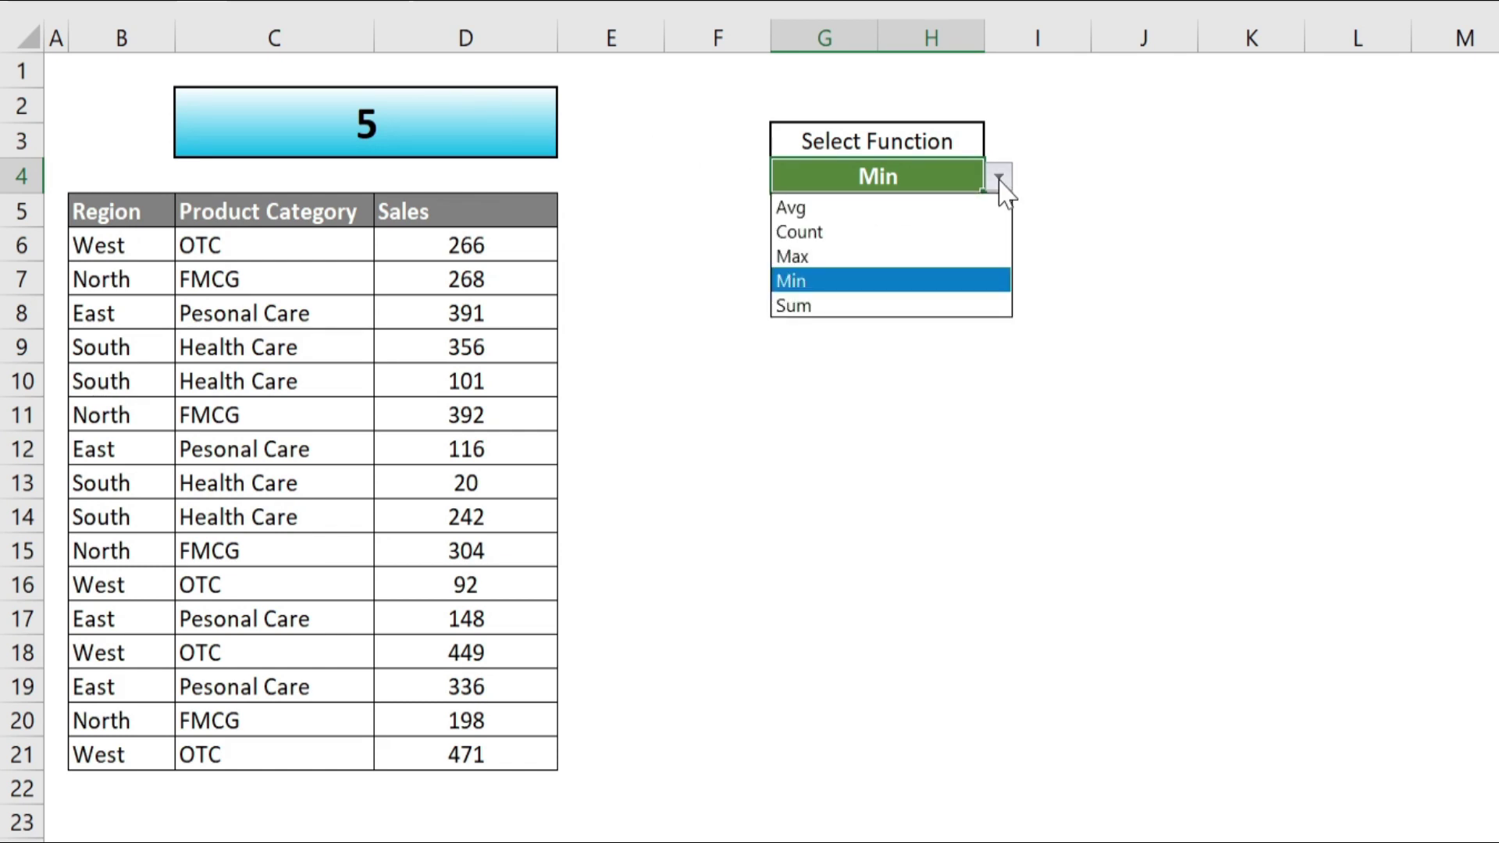
click(861, 284)
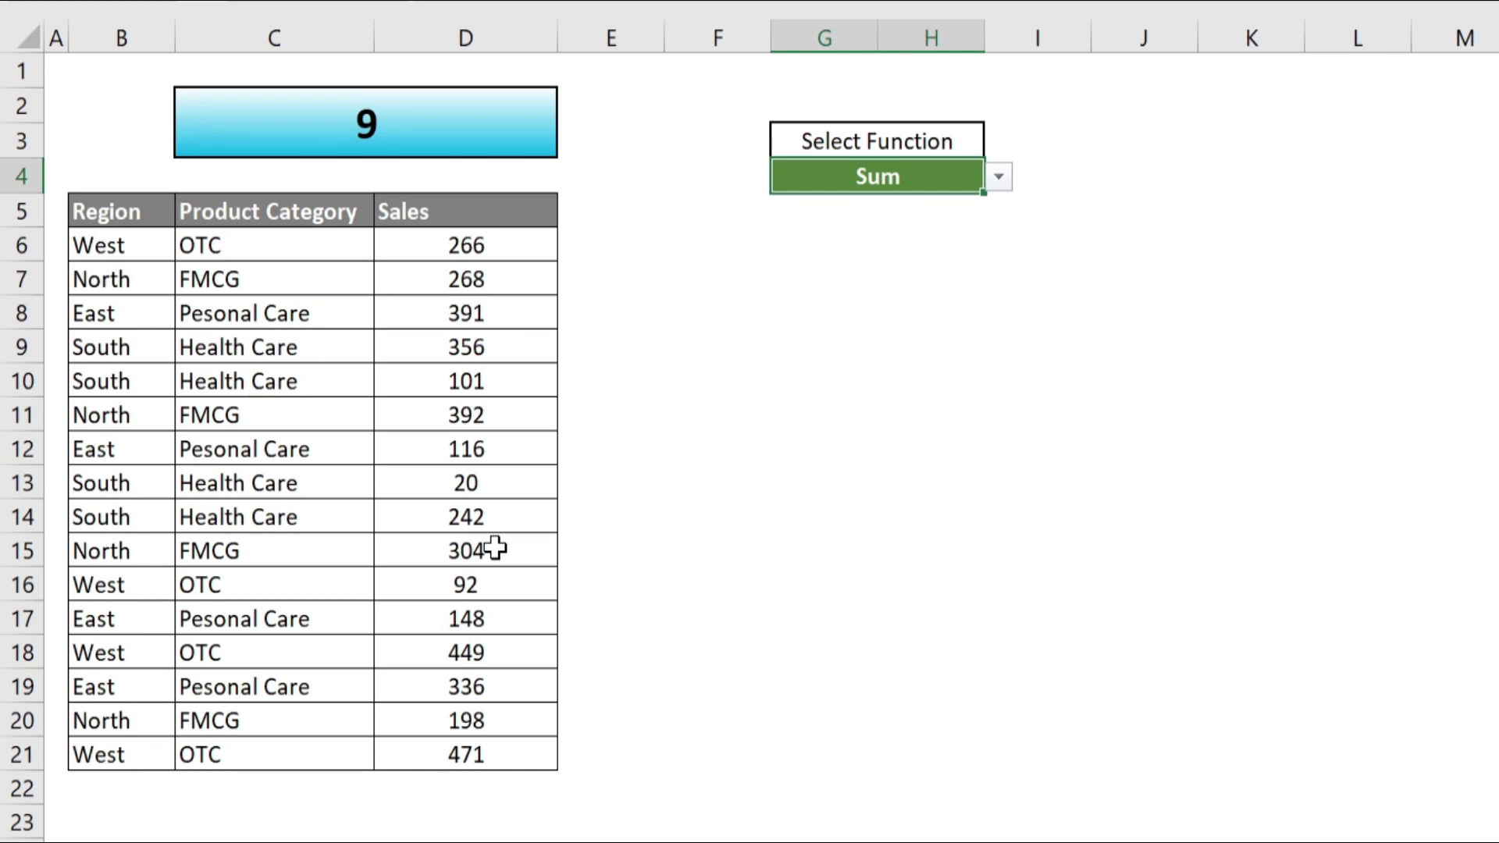
click(392, 131)
key(F2)
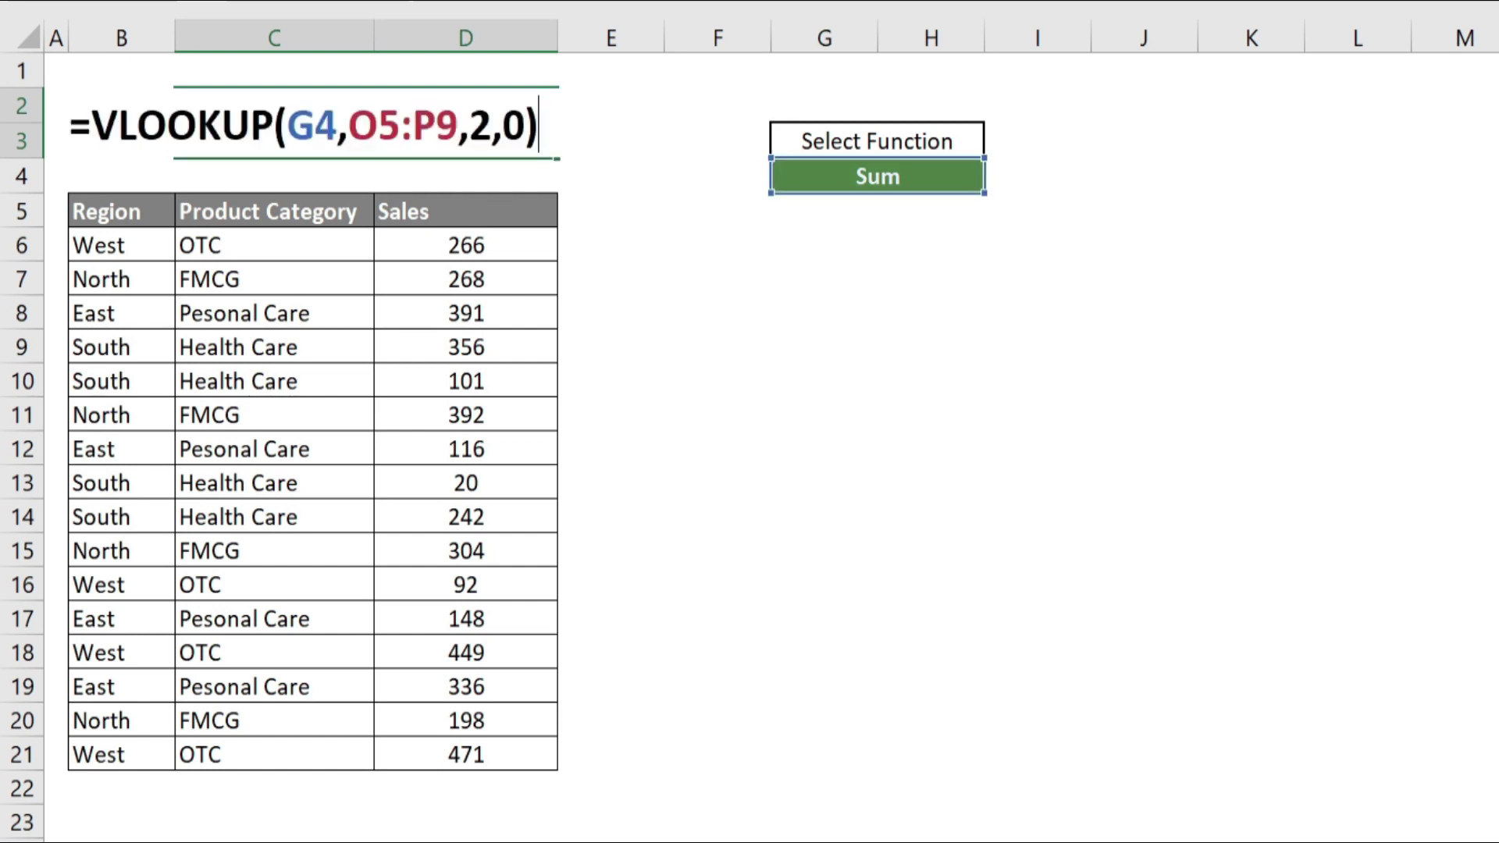
Step: Change C2 to =SUBTOTAL(VLOOKUP(G4,O5:P9,2,0),D6:D21), showing 4150 for Sum
click(92, 125)
text(sub)
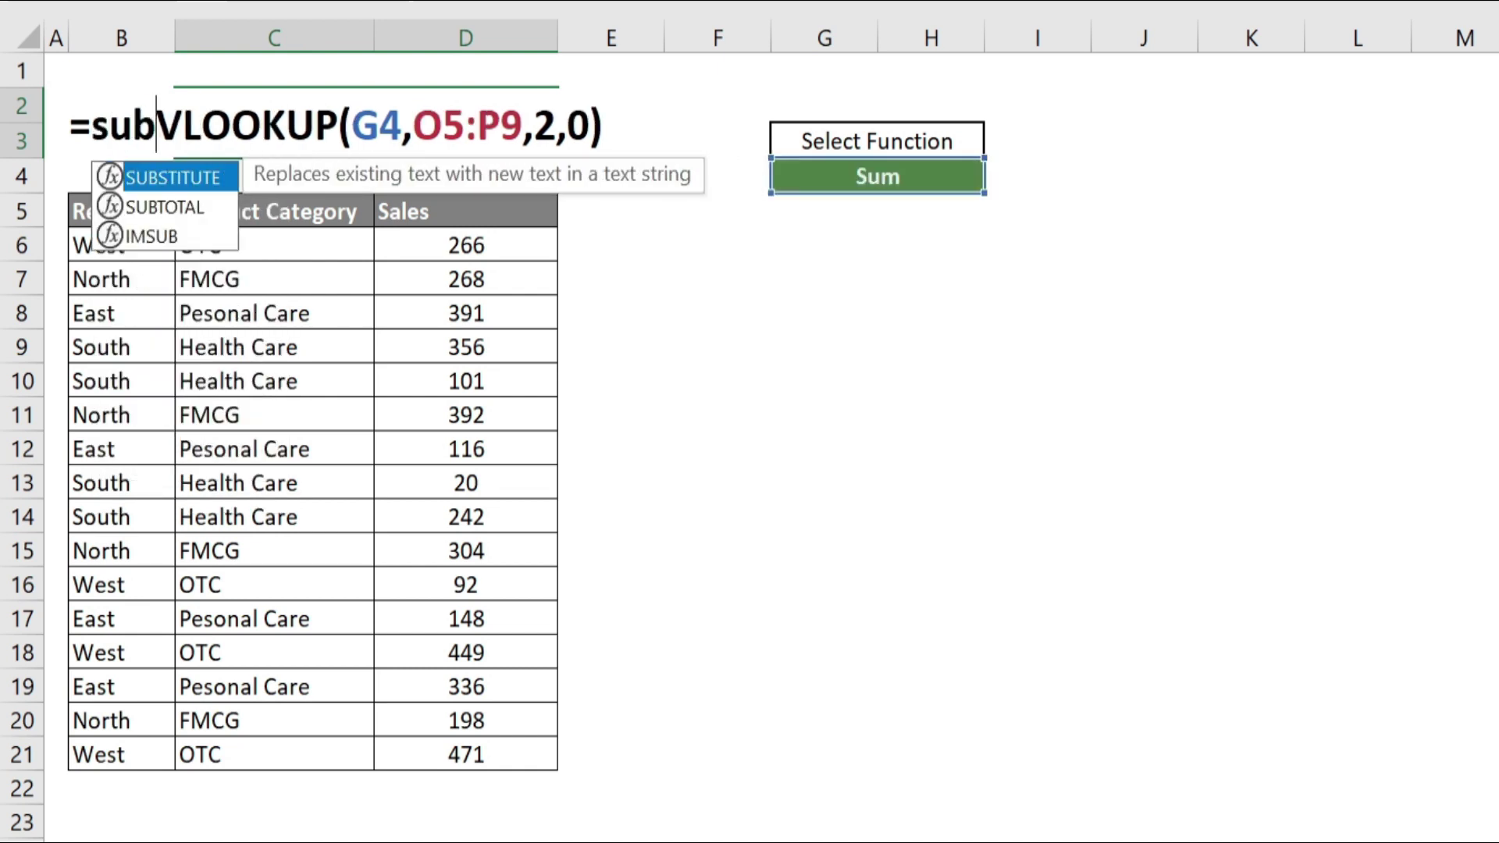
double_click(146, 209)
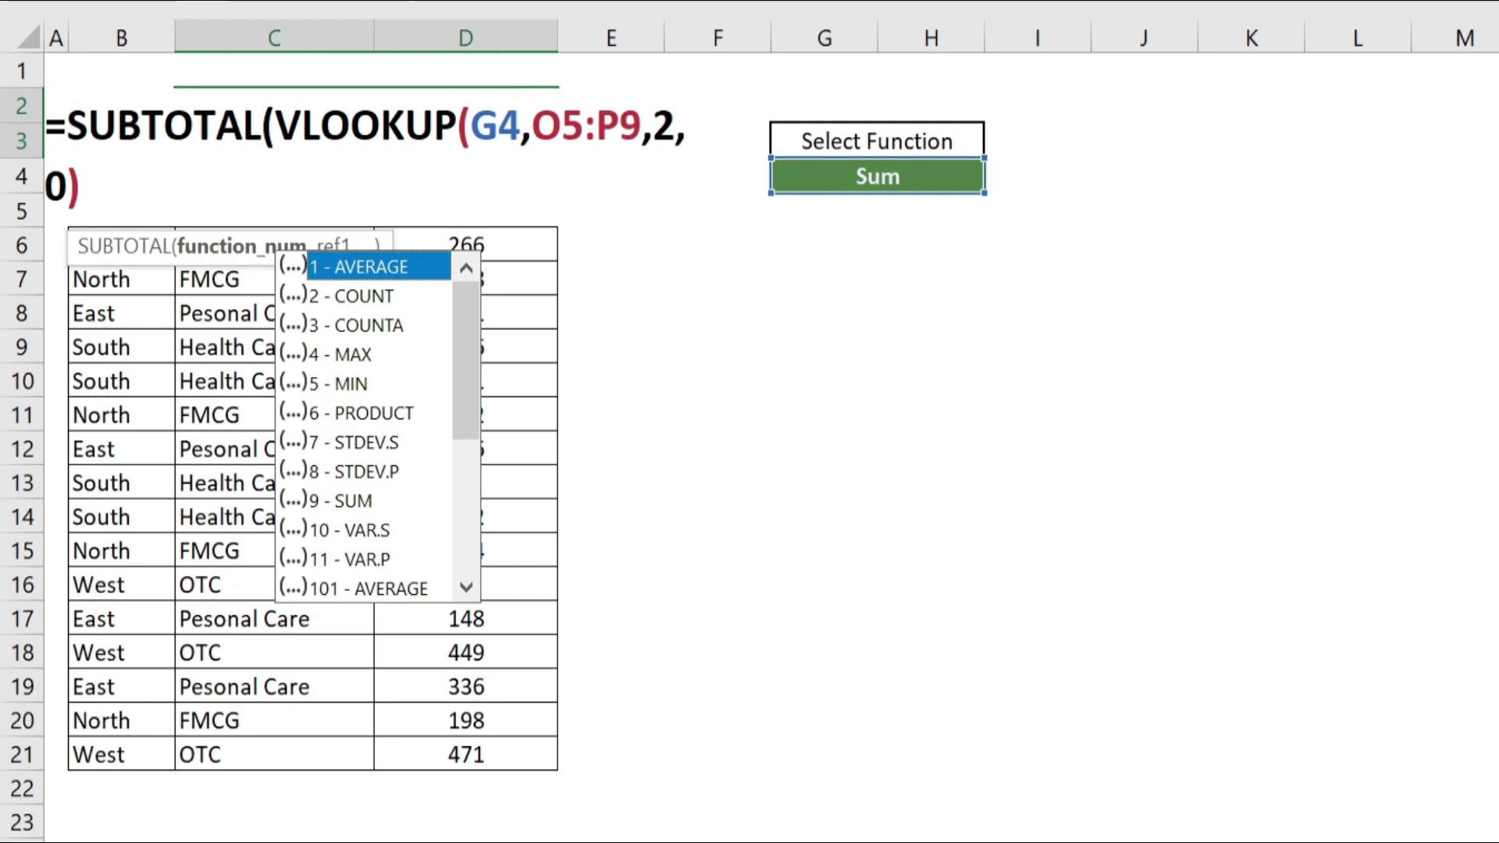
key(Escape)
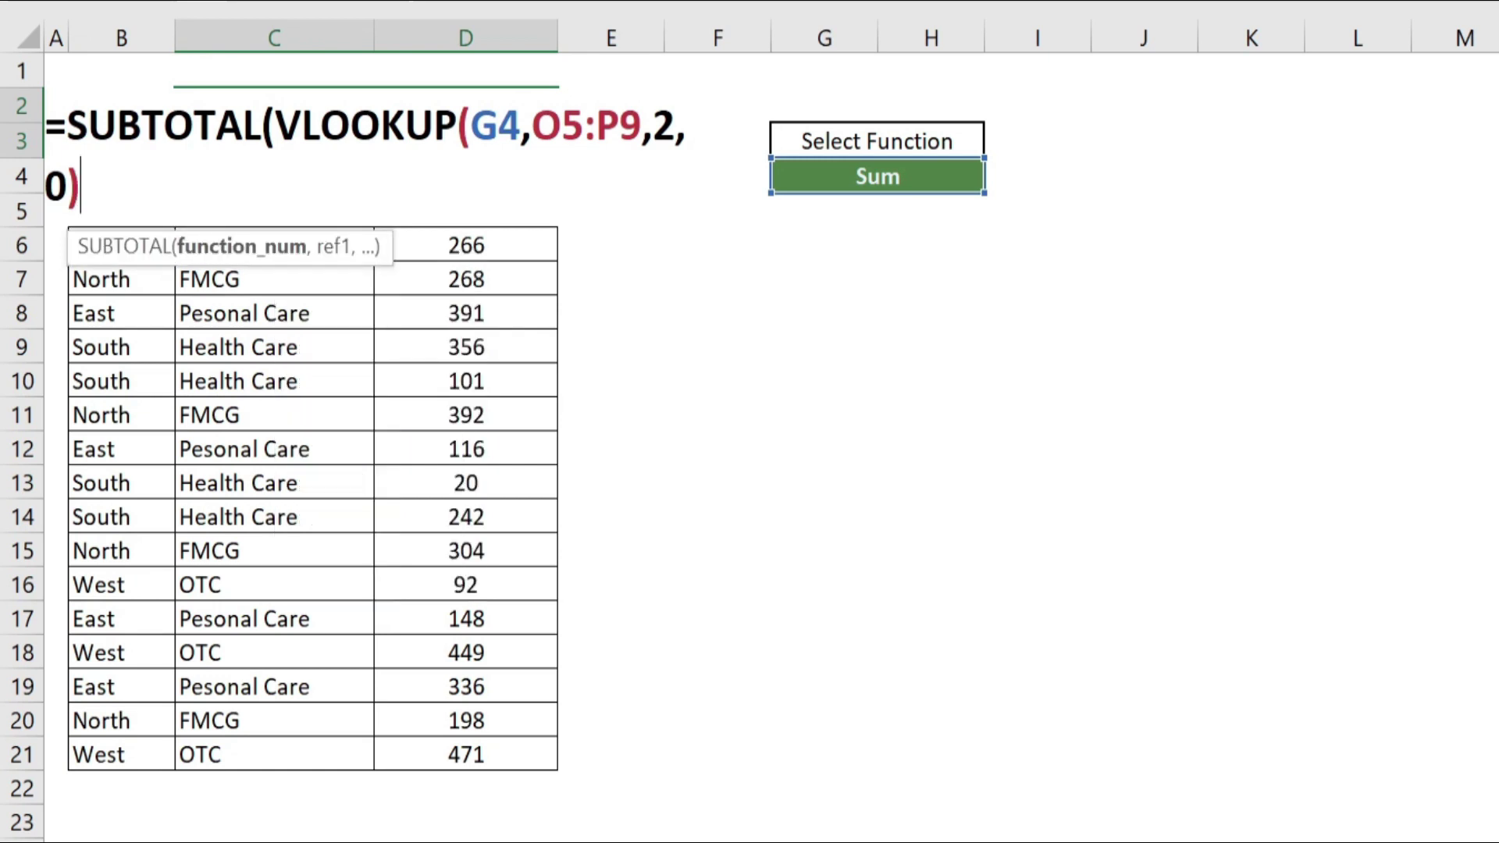
text(,)
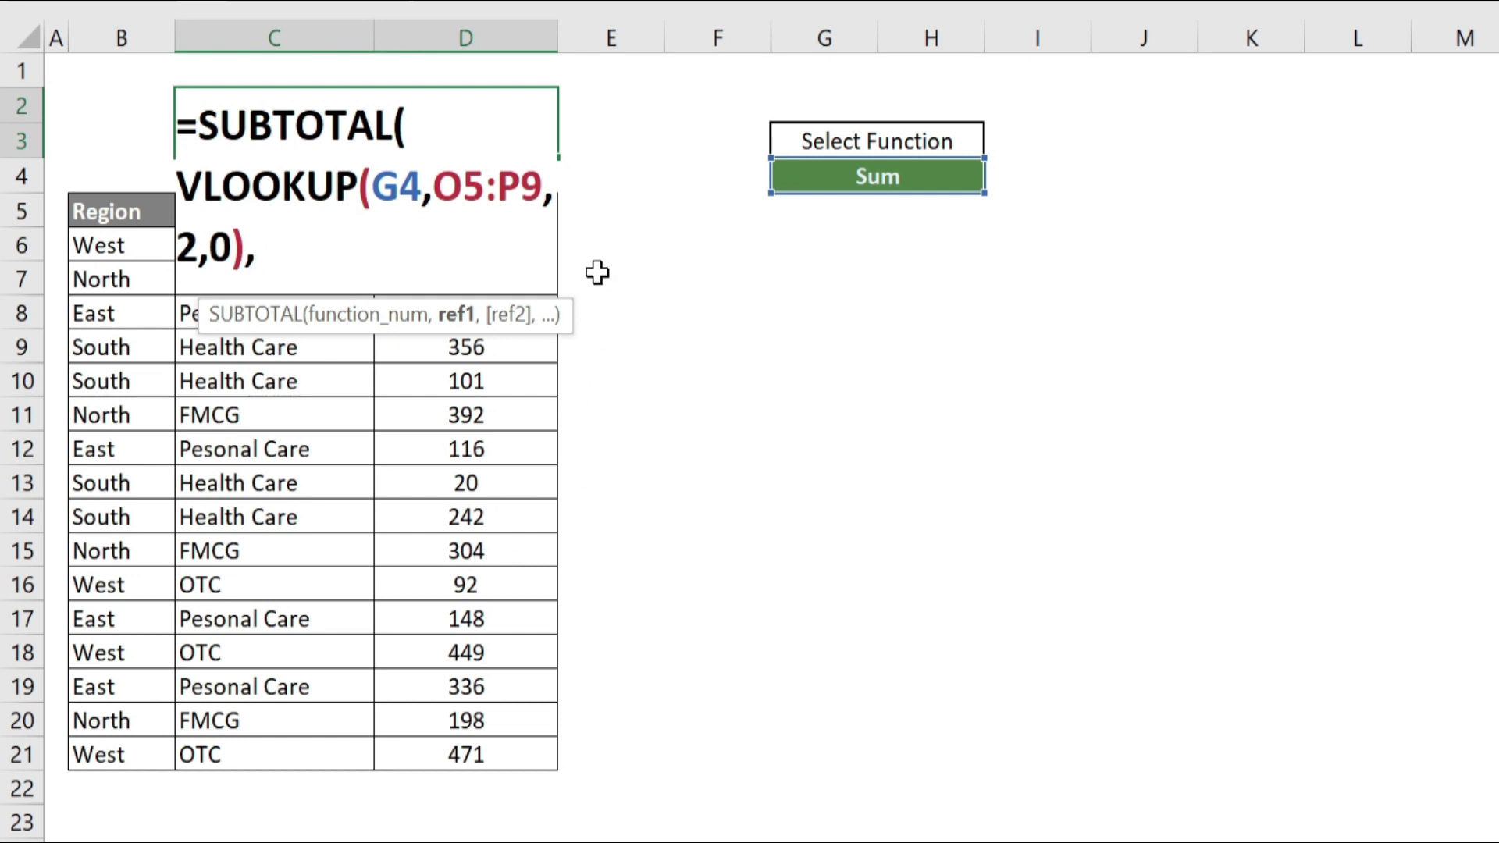
text(D6)
key(shift+Down)
key(shift+Down)
key(shift+Down)
key(shift+Down)
key(shift+Down)
key(shift+Down)
key(shift+Down)
key(shift+Down)
key(shift+Down)
key(shift+Down)
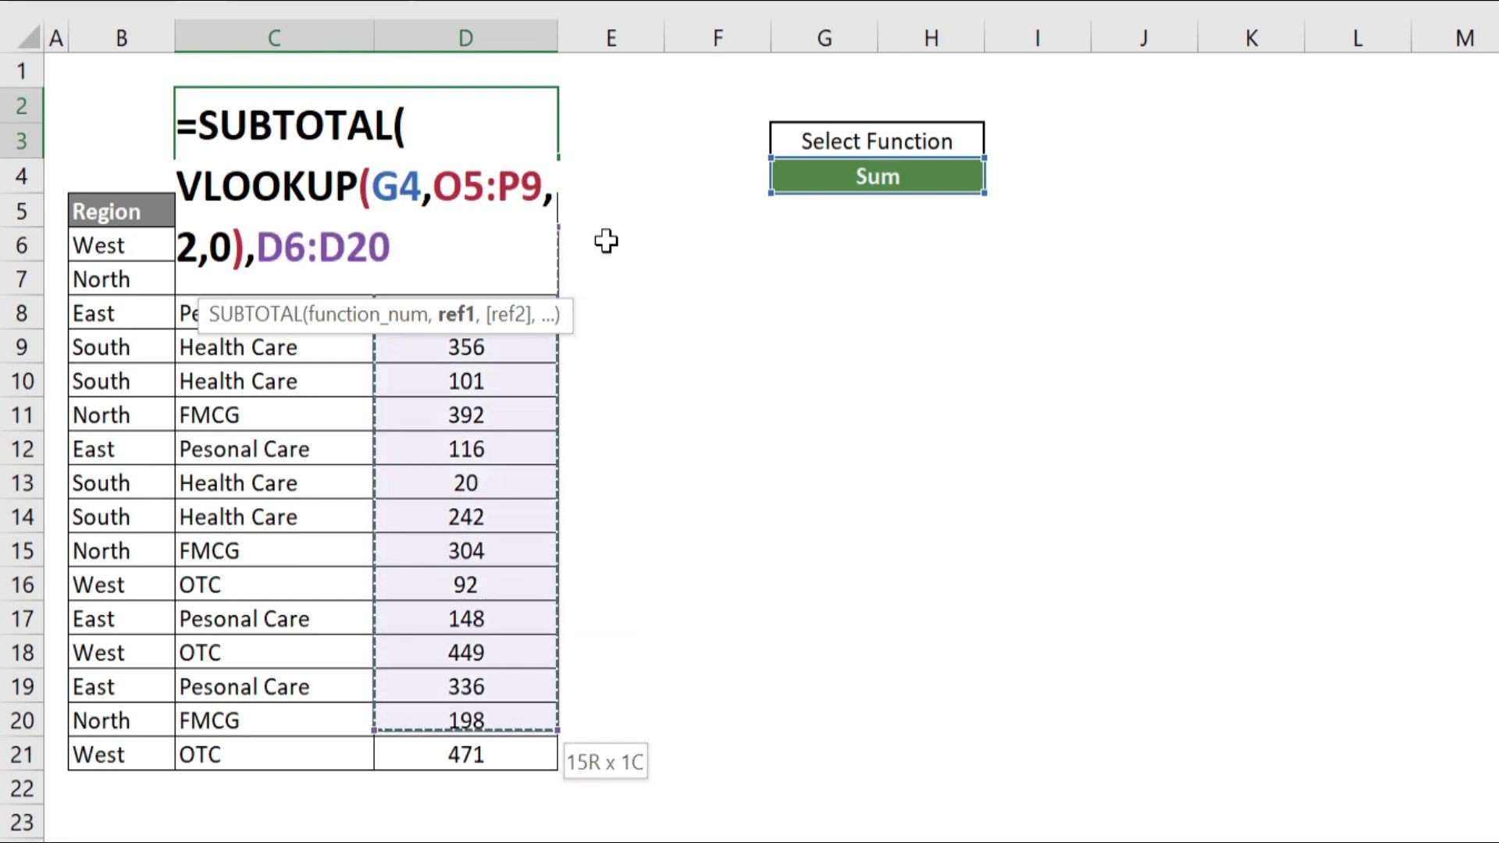
key(shift+Down)
key(shift+Down)
key(shift+Up)
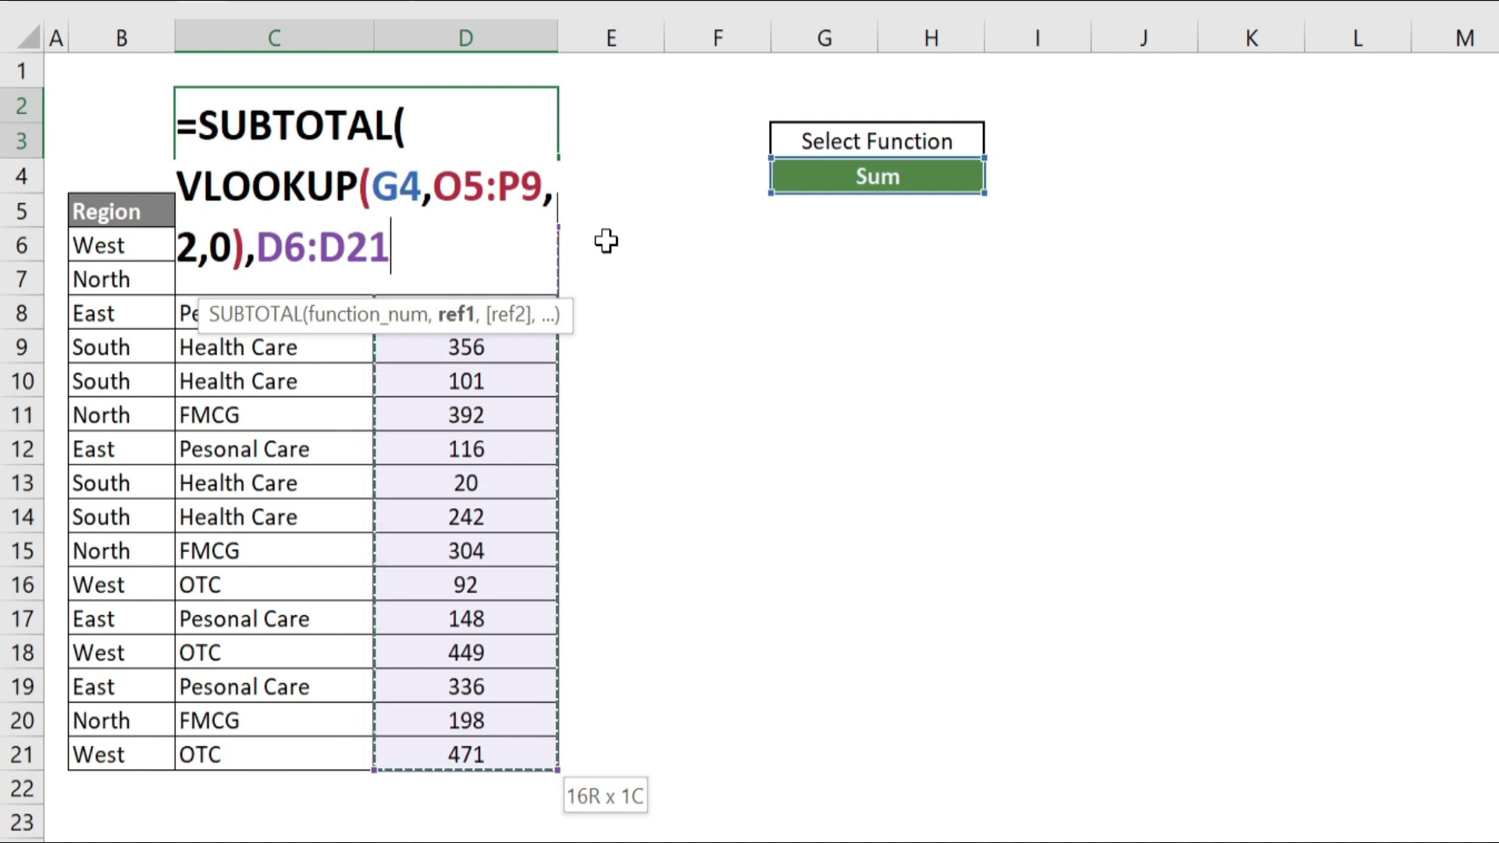
text())
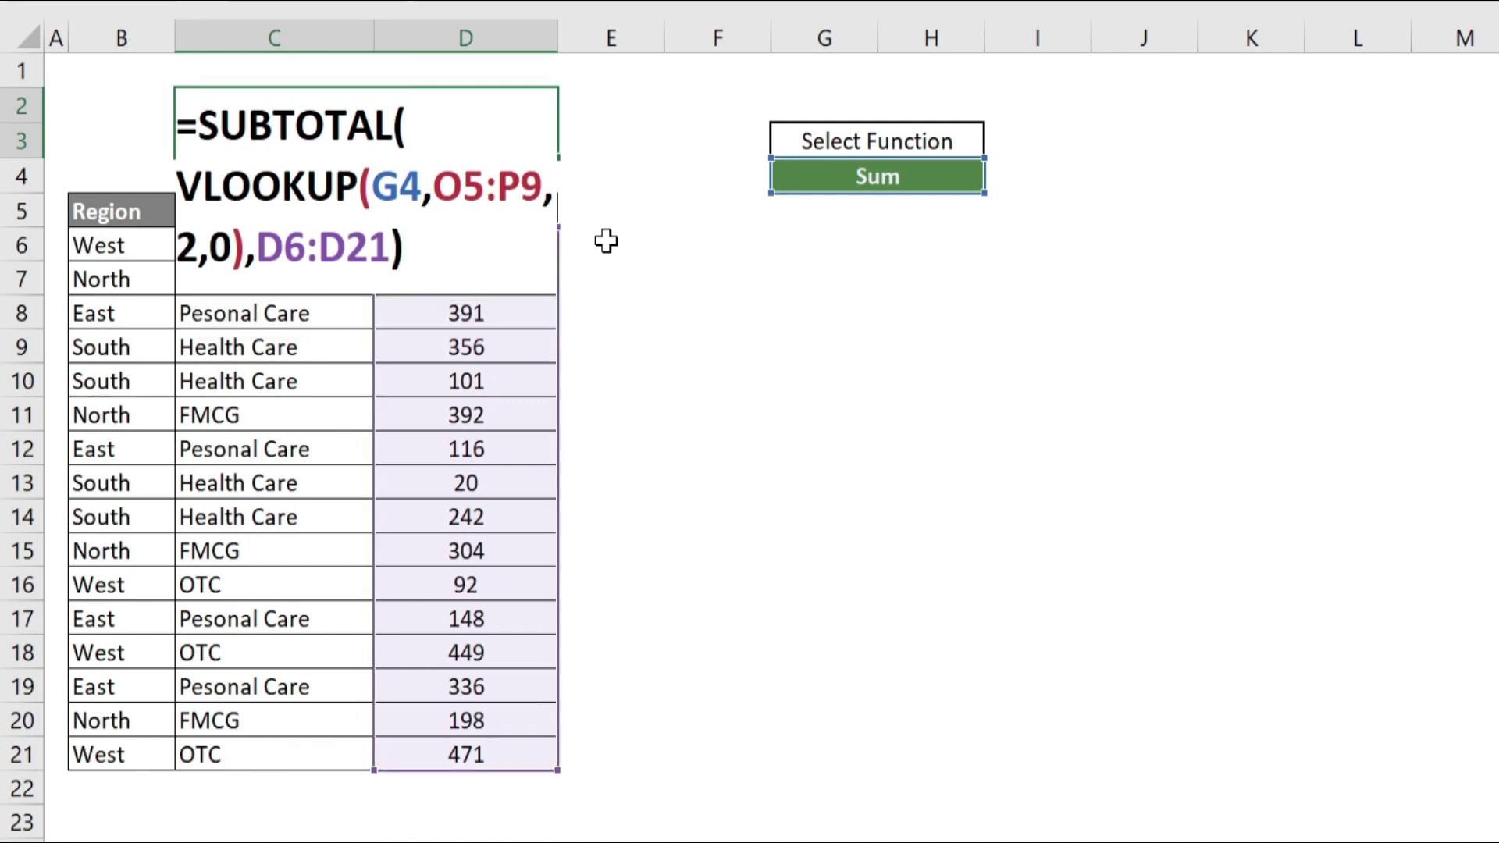
key(Return)
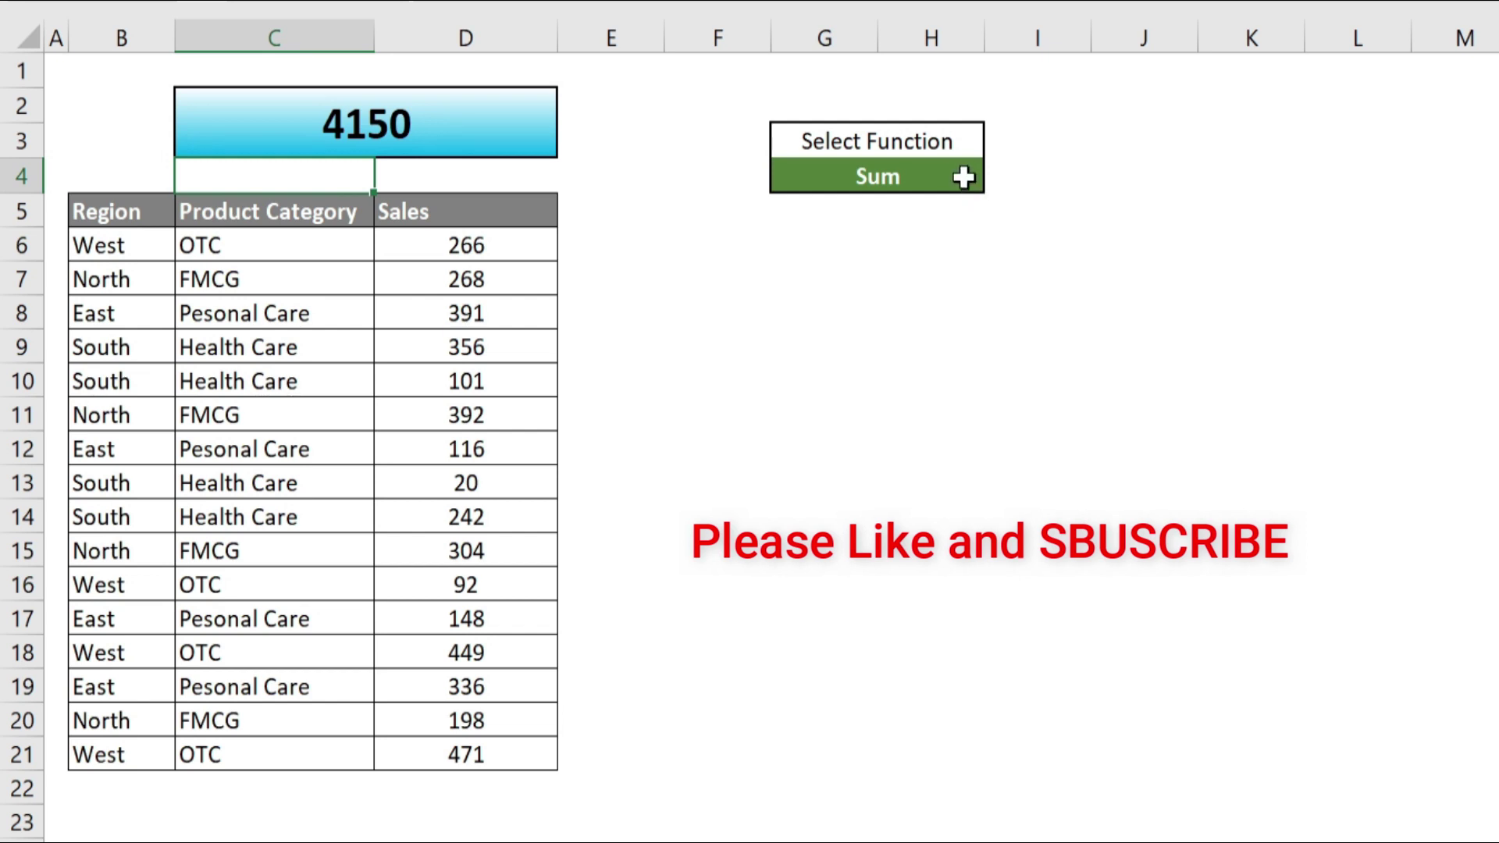
Step: Choose Min from the G4 Select Function dropdown
click(957, 173)
click(998, 177)
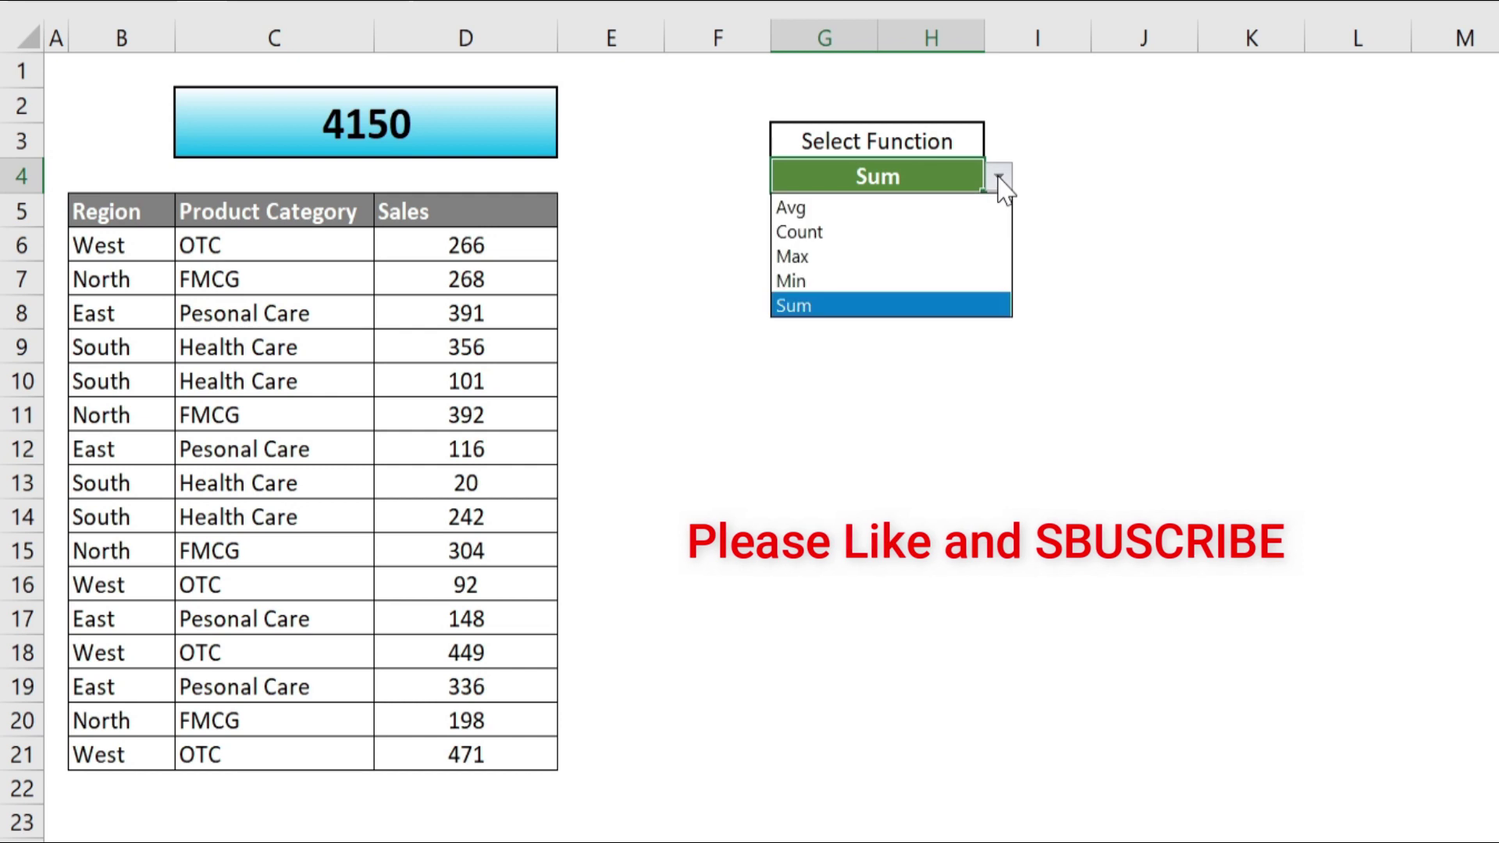
click(861, 299)
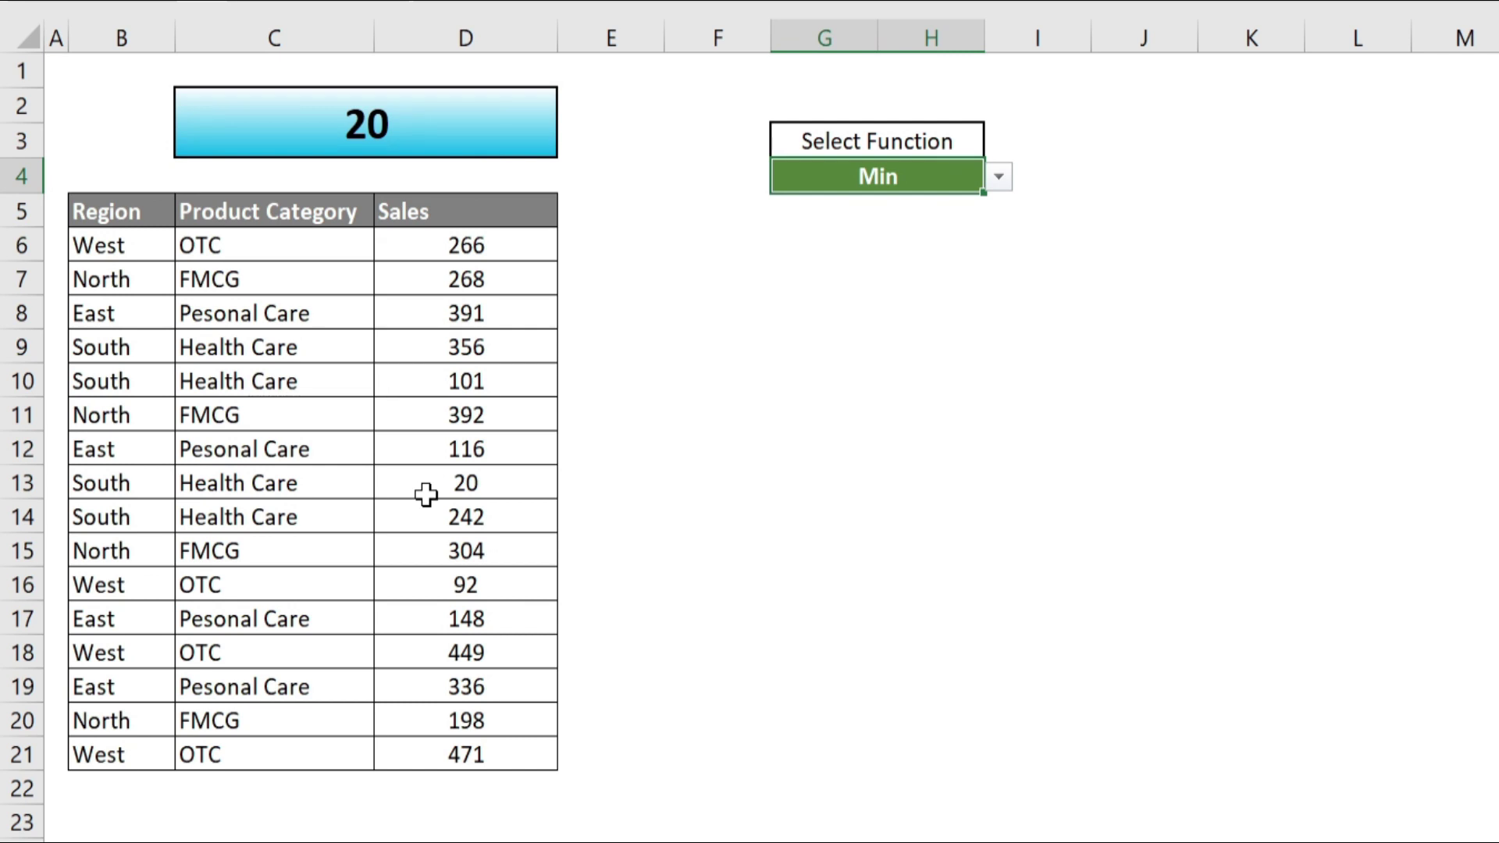
click(993, 156)
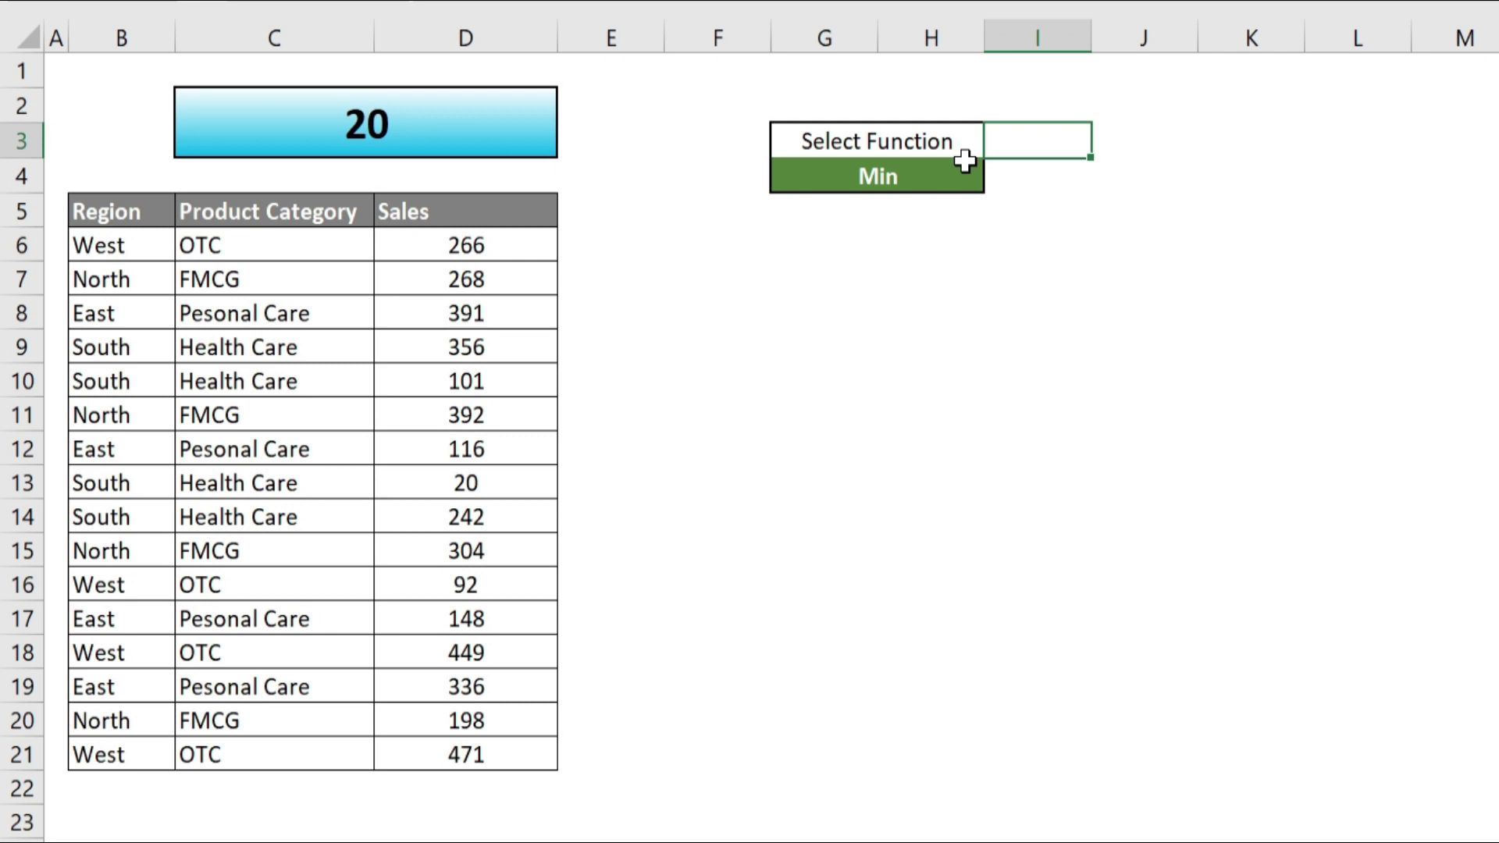
Step: Switch Select Function to Avg, then to Count so the result box shows 16
click(965, 173)
click(998, 178)
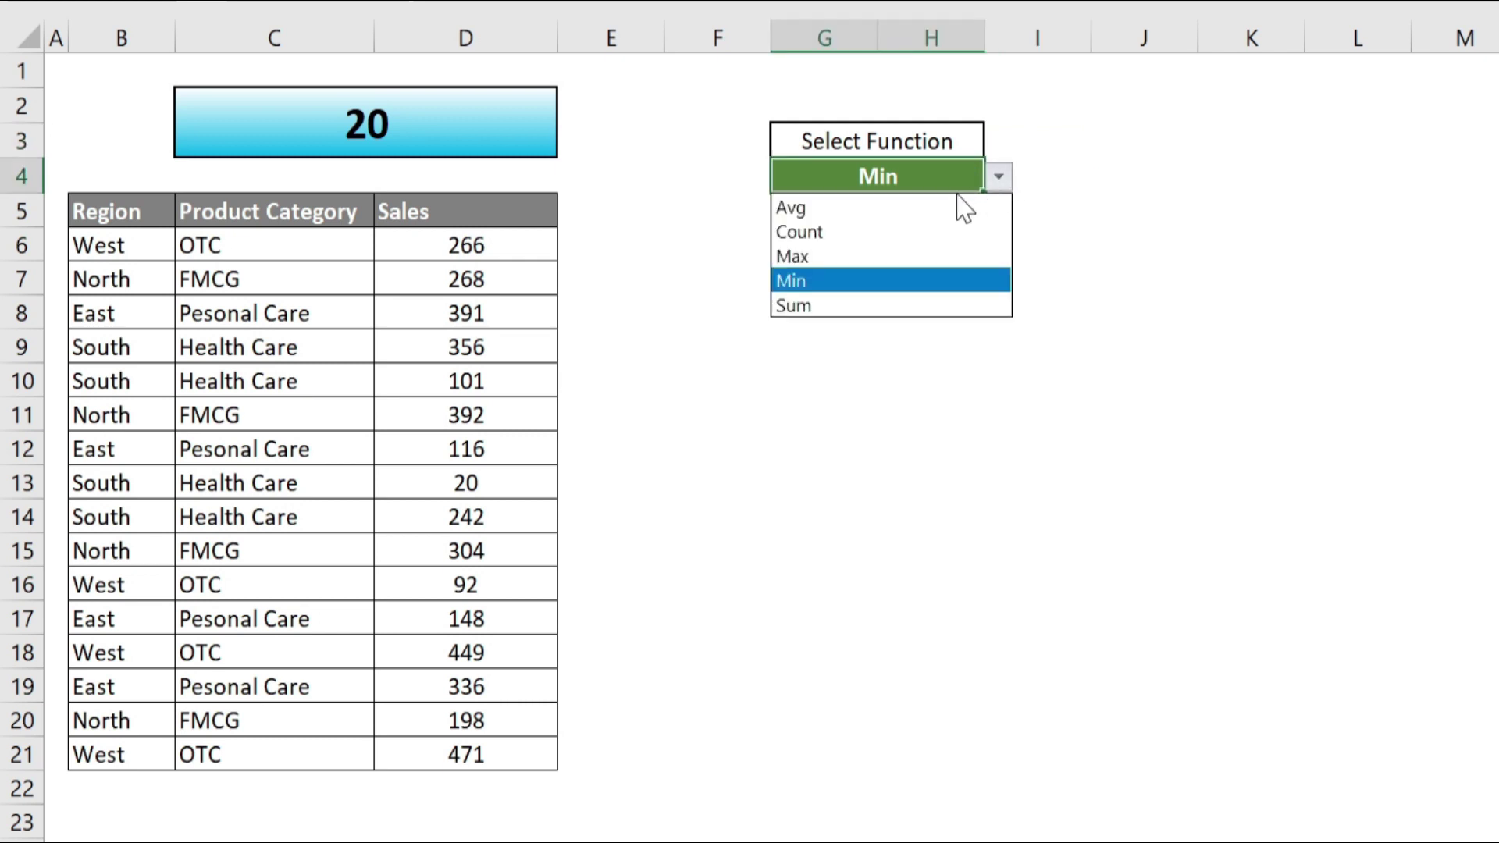
click(860, 207)
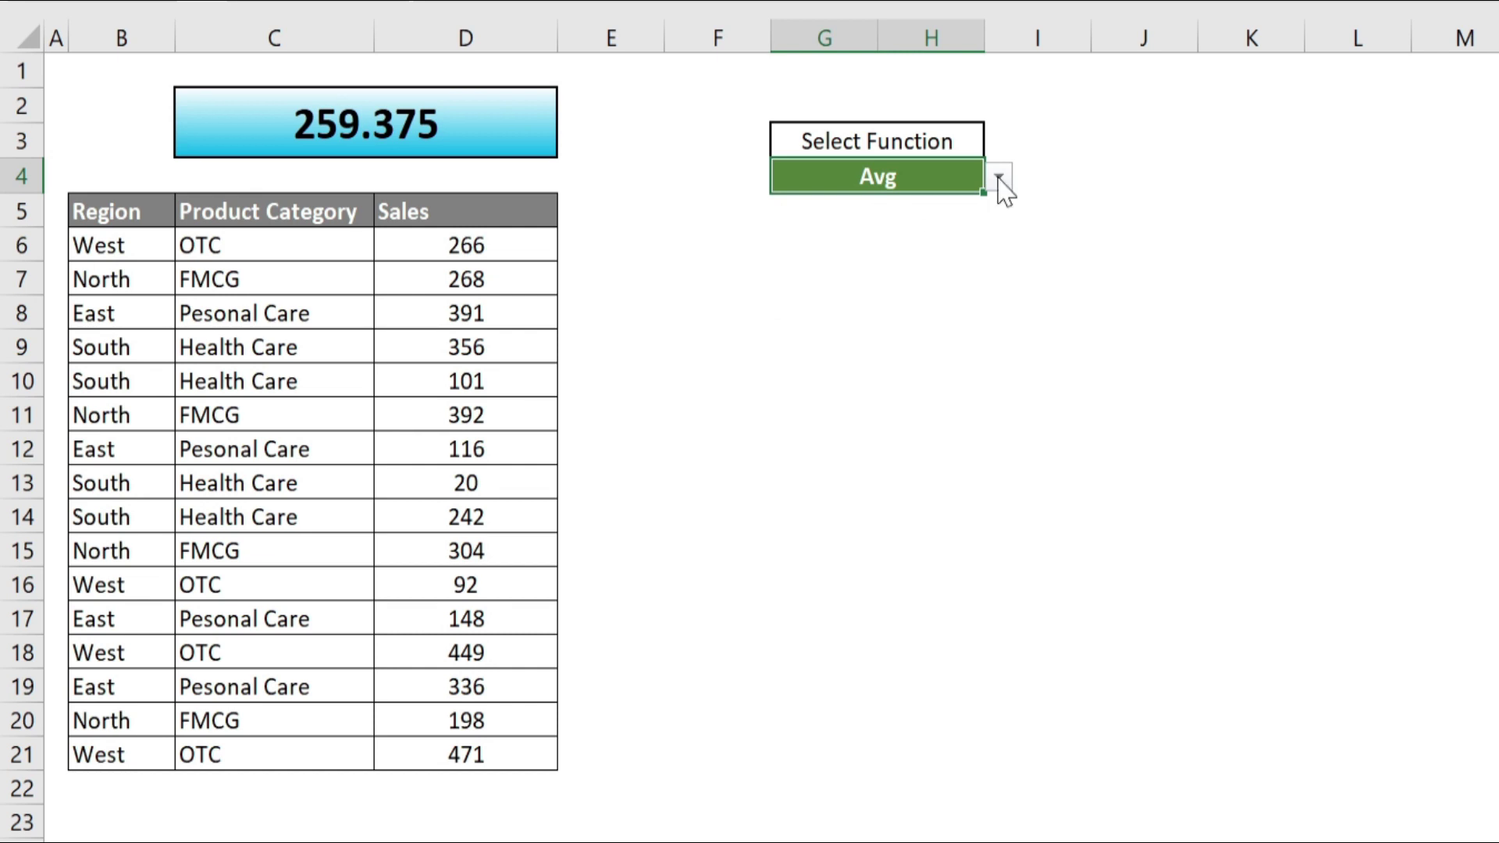
click(998, 182)
click(860, 228)
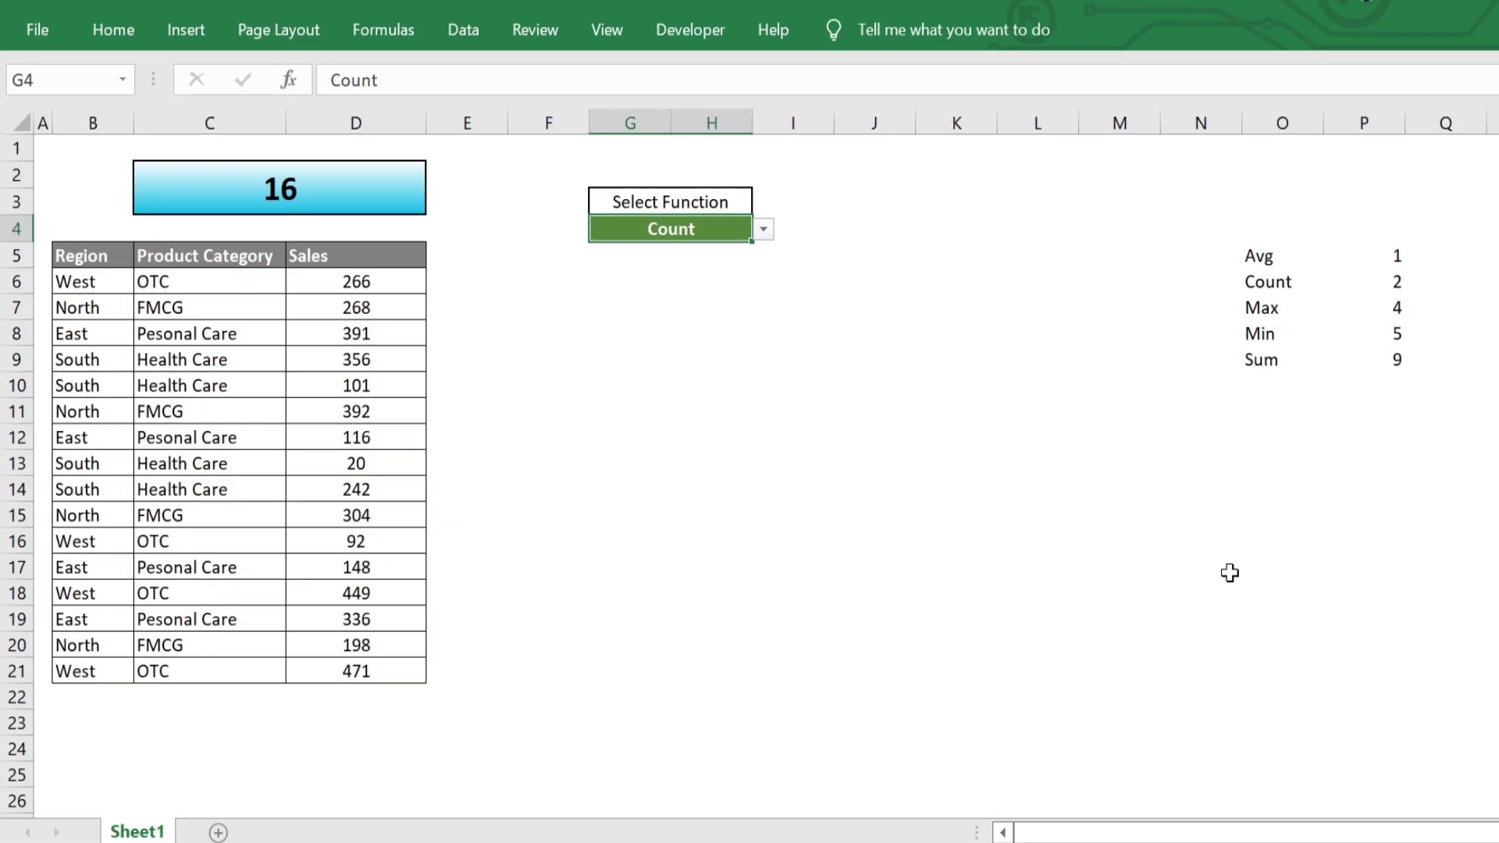
Step: Turn the N4:Q12 lookup list's font white so it no longer shows
mouse_move(1104, 241)
mouse_down()
mouse_move(1340, 410)
mouse_move(1327, 431)
mouse_up()
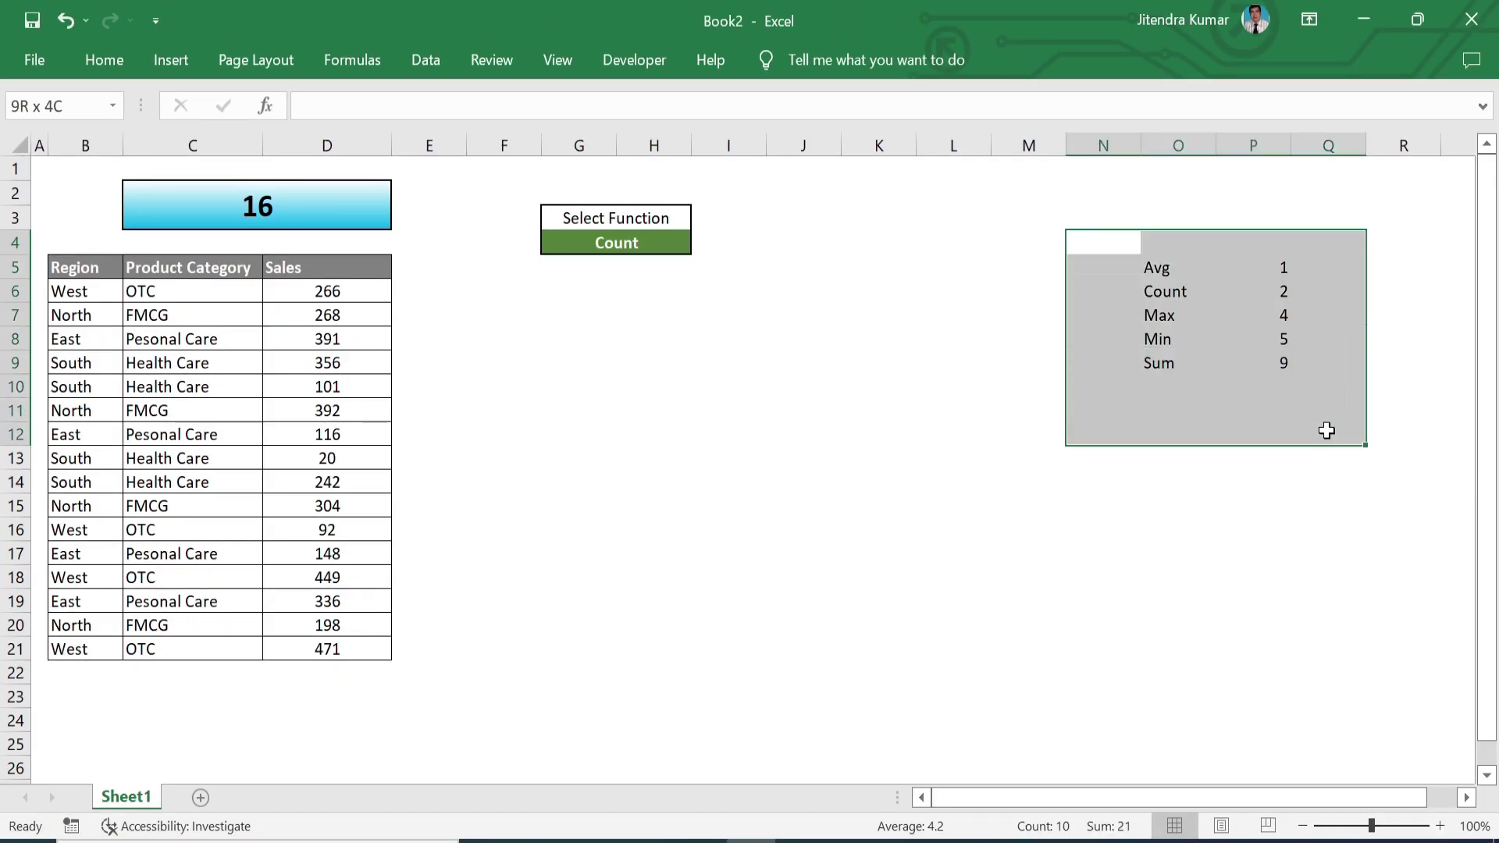
click(103, 60)
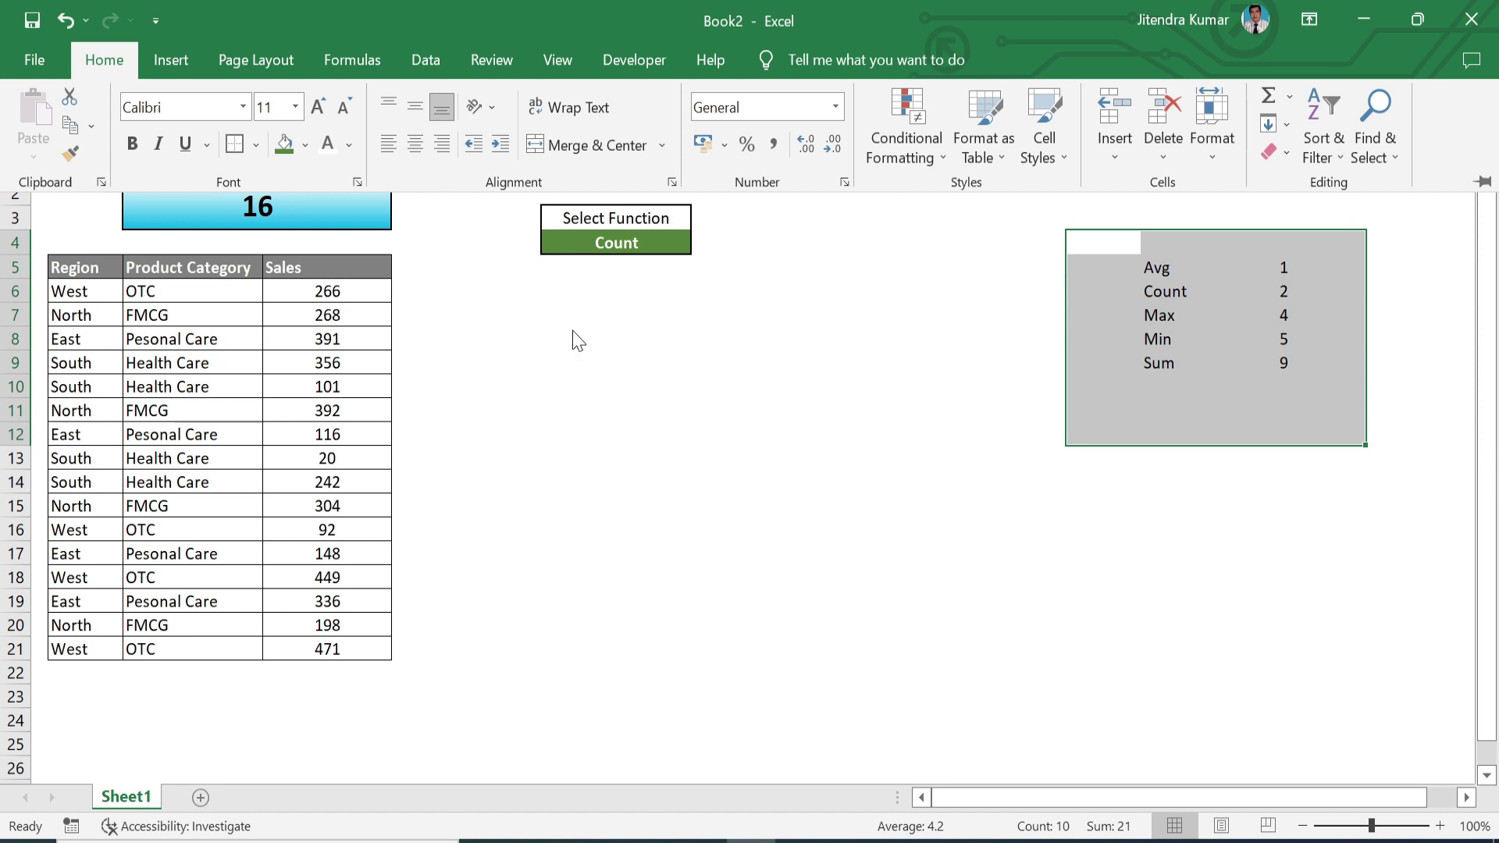
click(349, 145)
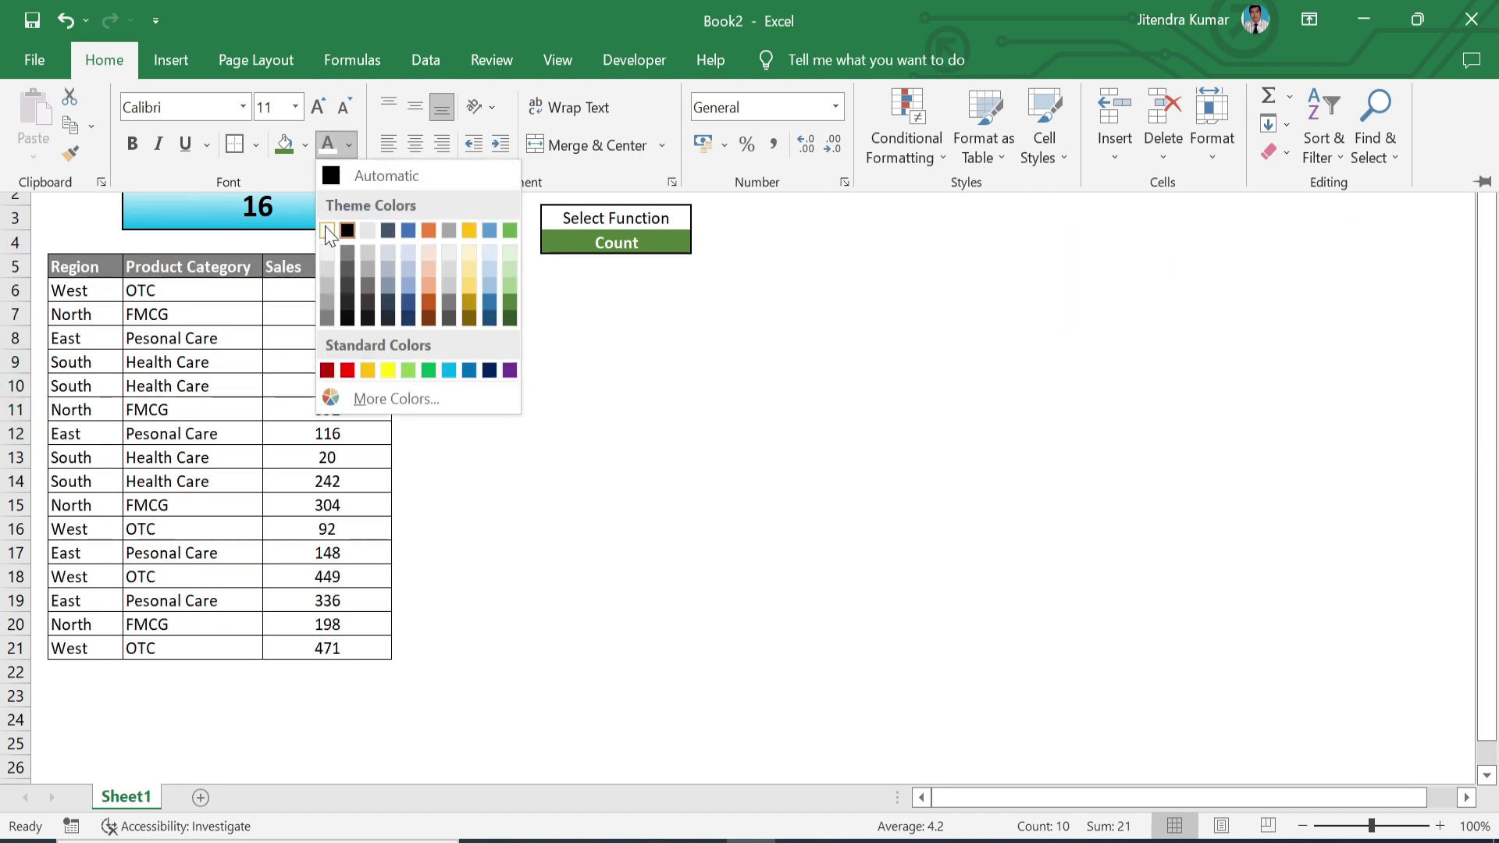
click(327, 230)
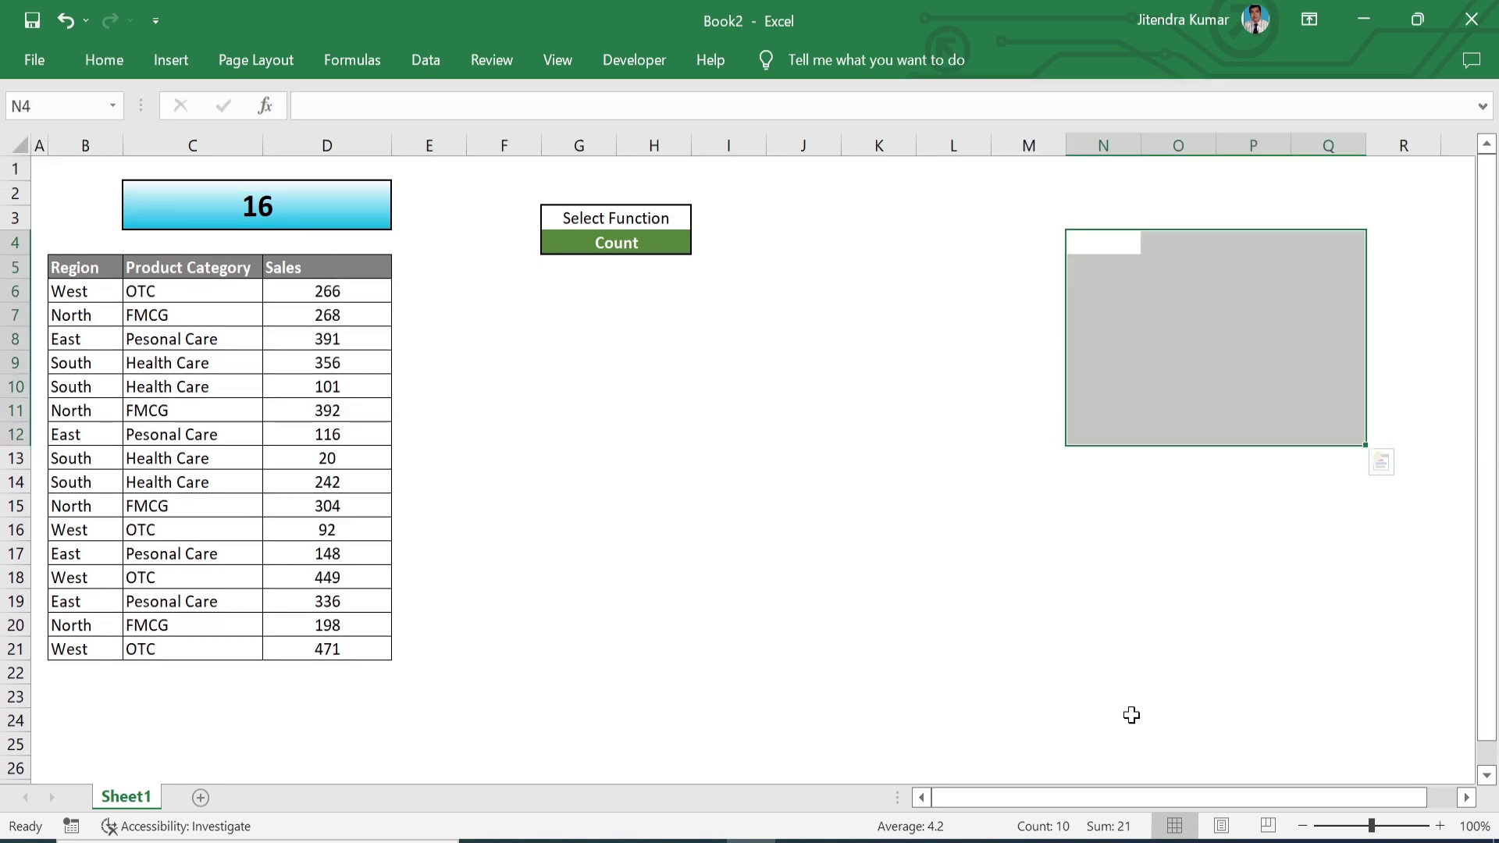
click(1131, 715)
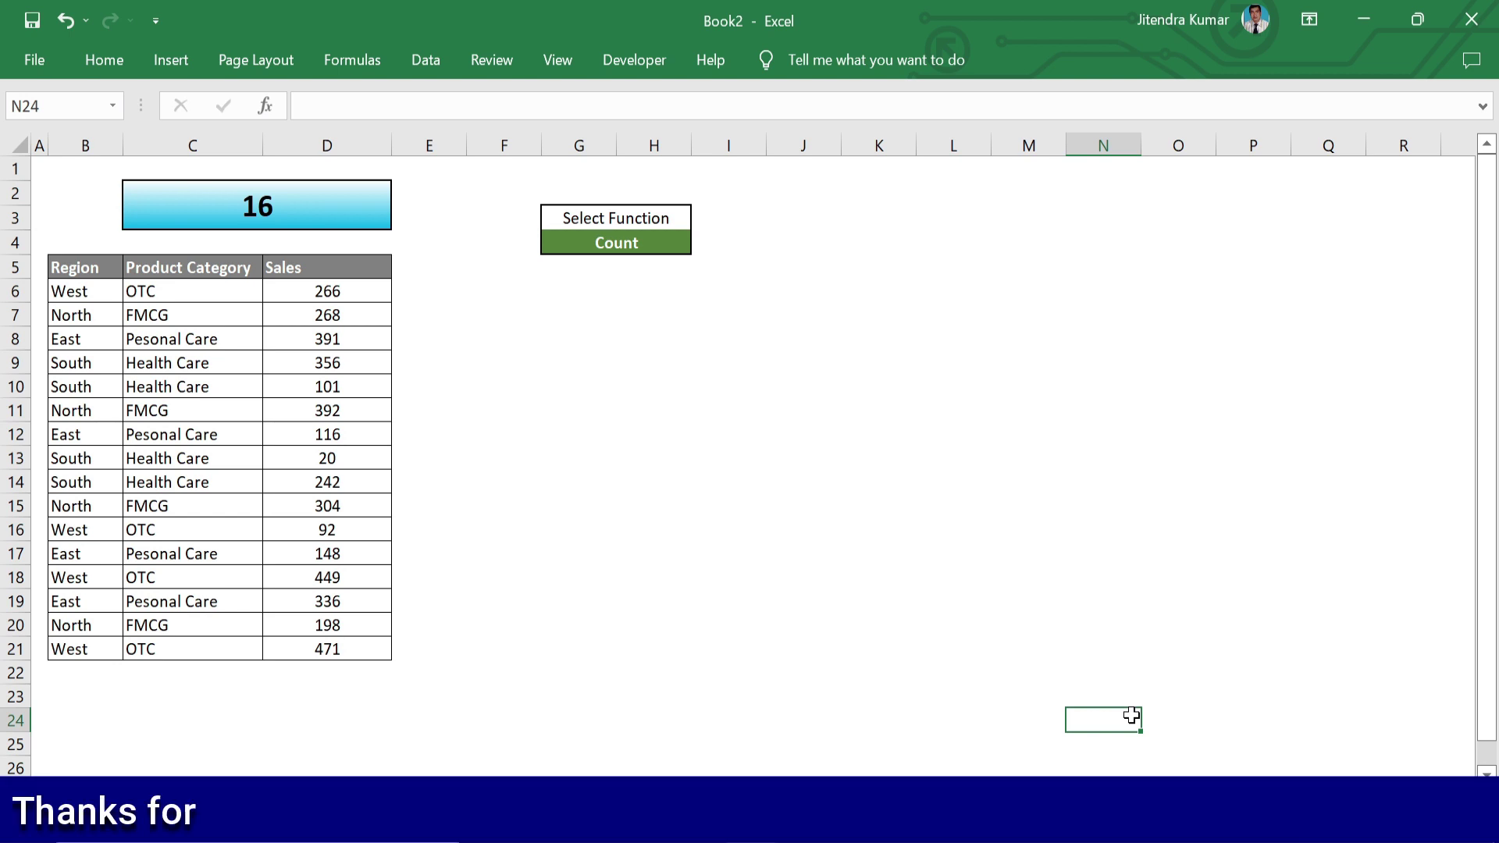